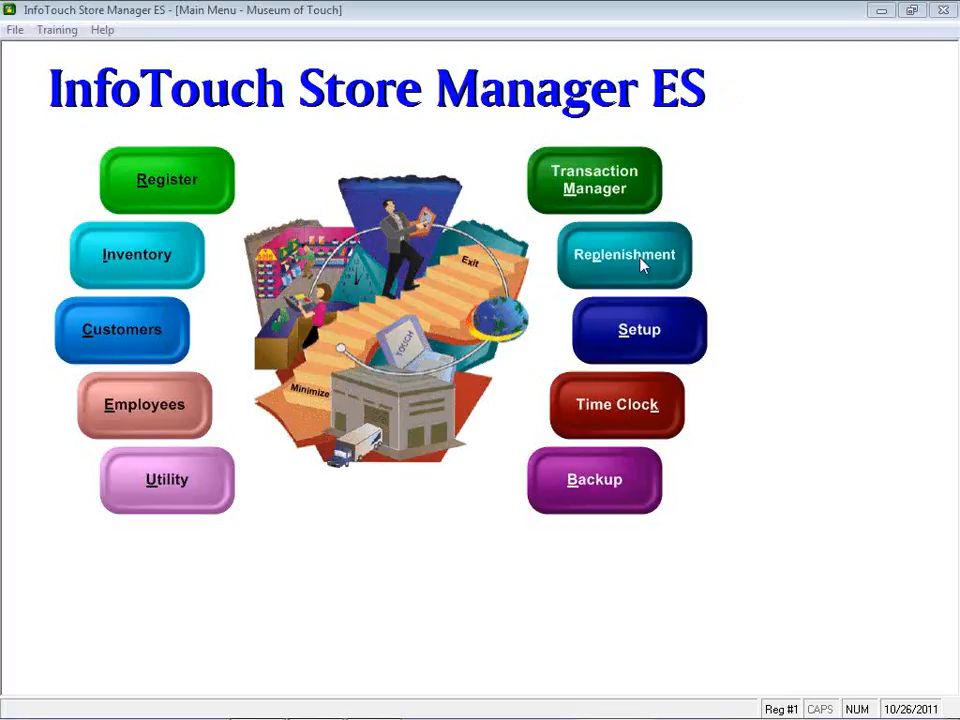
# Open Departments Setup and step through each department's settings, including Ticket Printing, then close the dialog
pyautogui.click(630, 328)
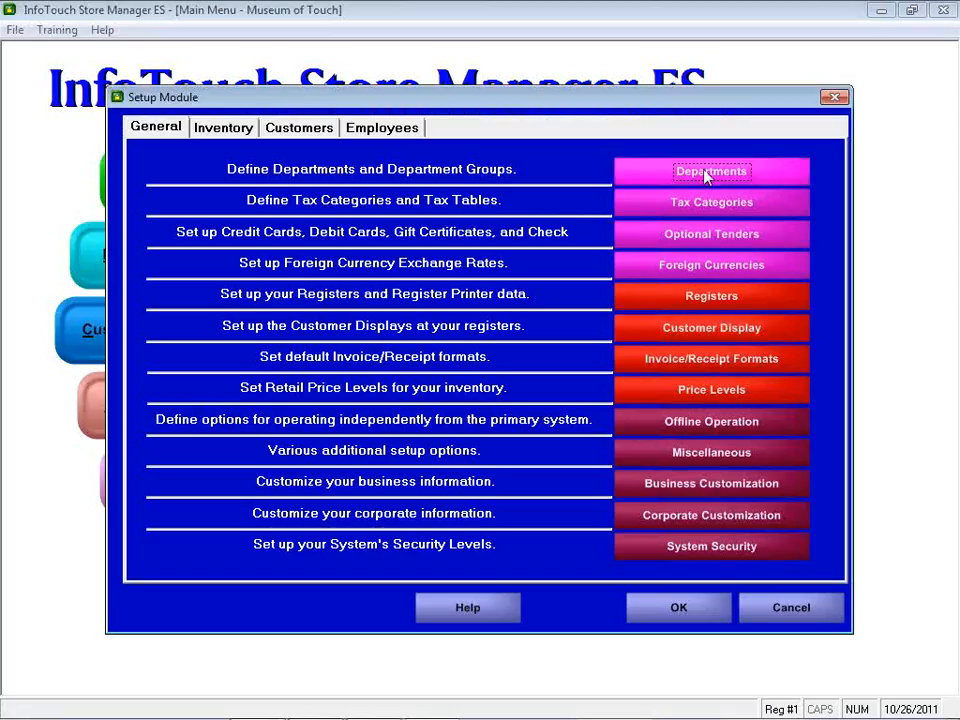
pyautogui.click(648, 172)
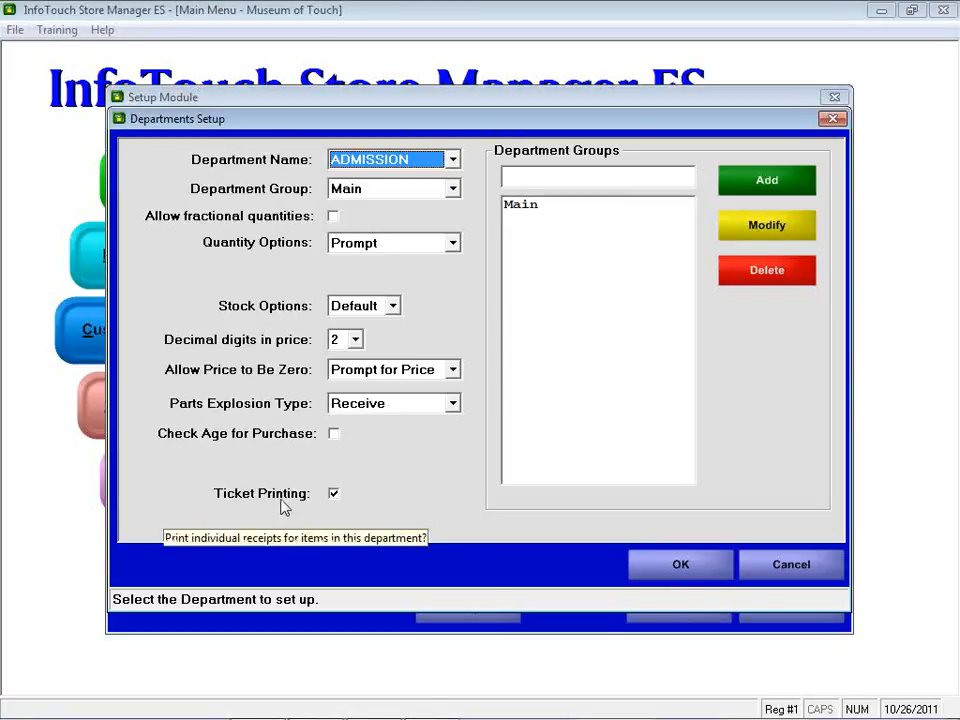
pyautogui.press('Down')
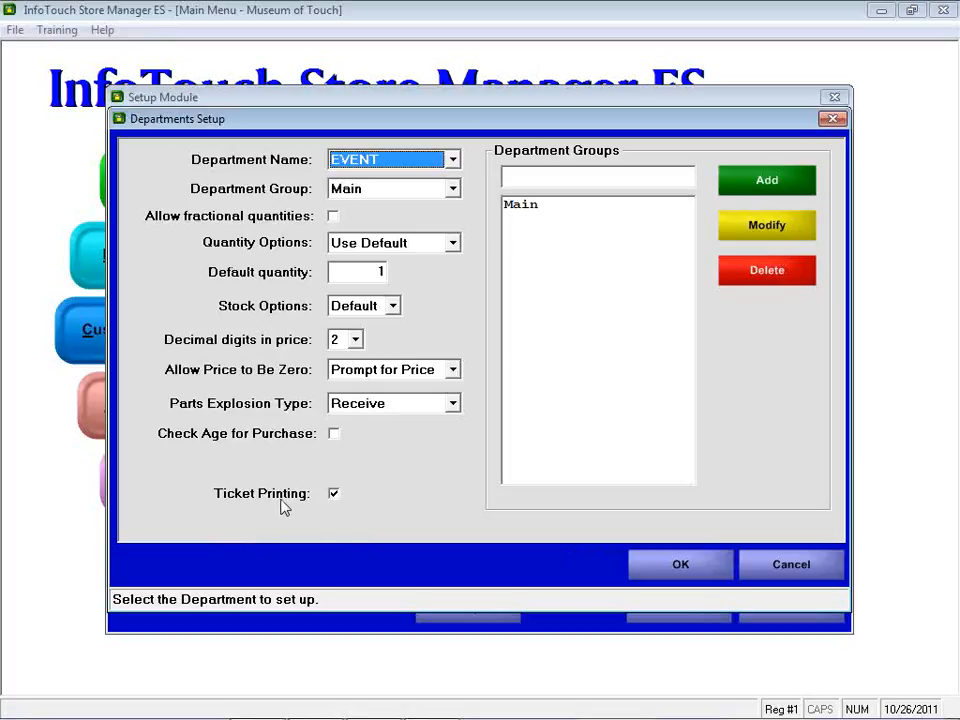
pyautogui.press('Down')
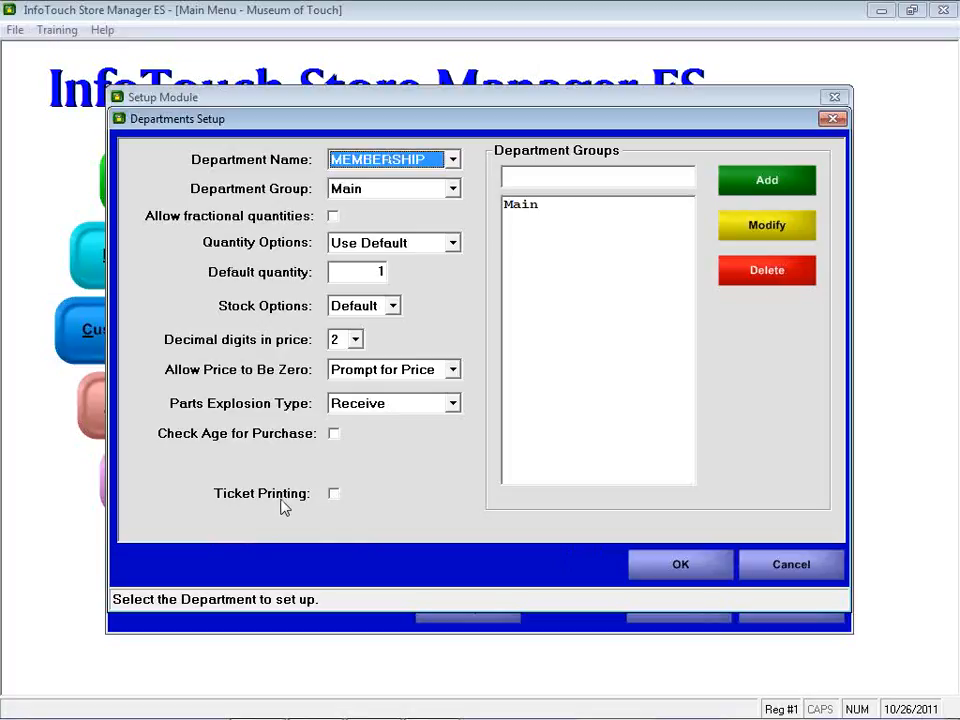
pyautogui.press('Down')
pyautogui.press('Down')
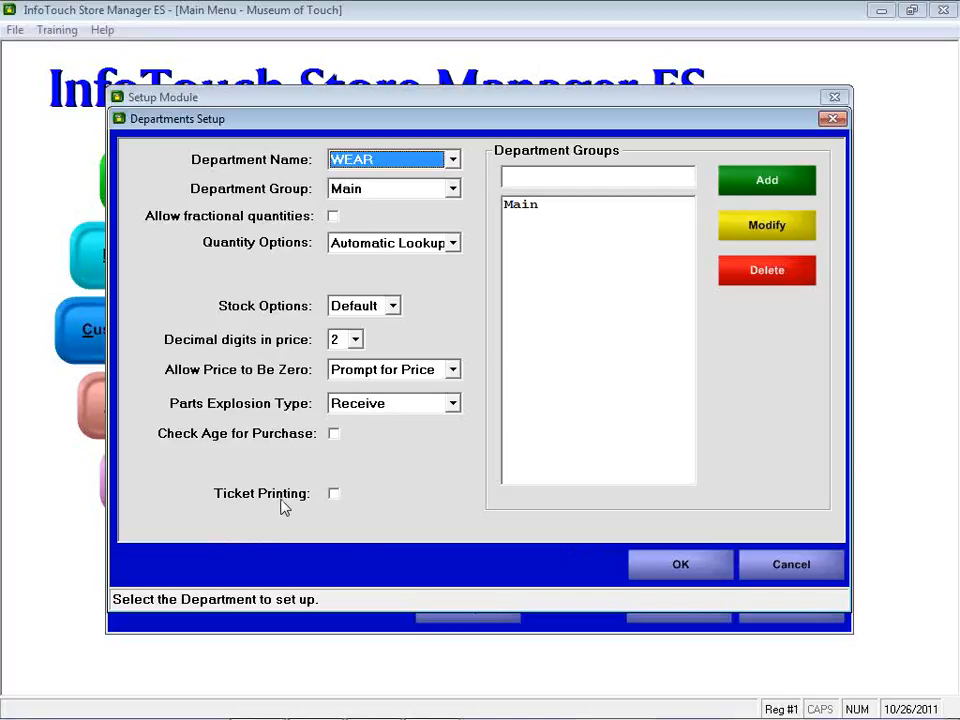
pyautogui.press('Up')
pyautogui.press('Up')
pyautogui.press('Up')
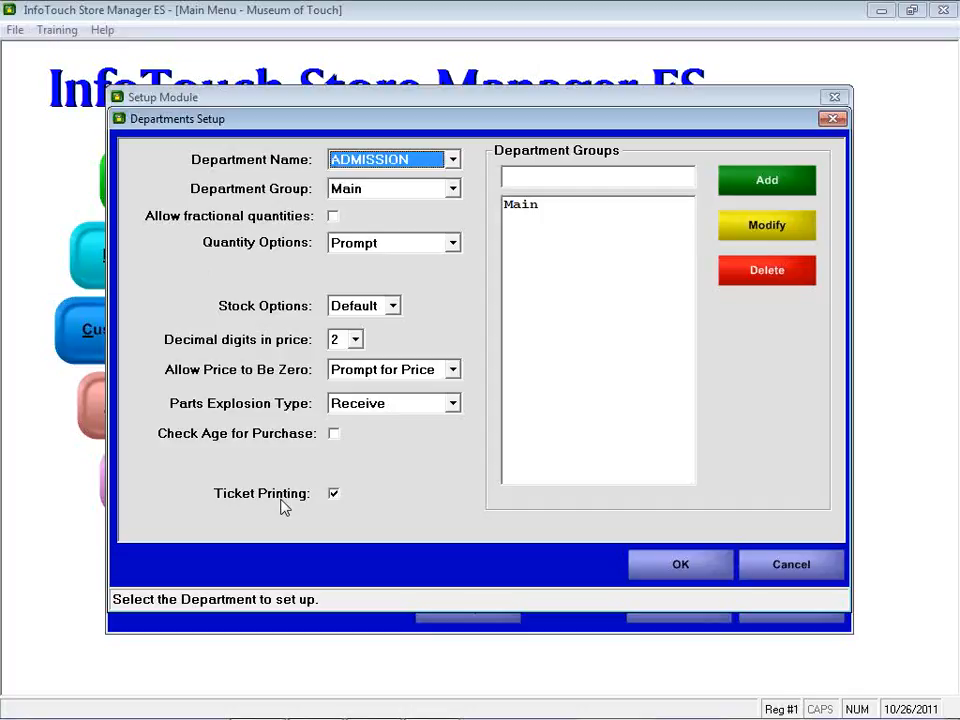
pyautogui.press('Up')
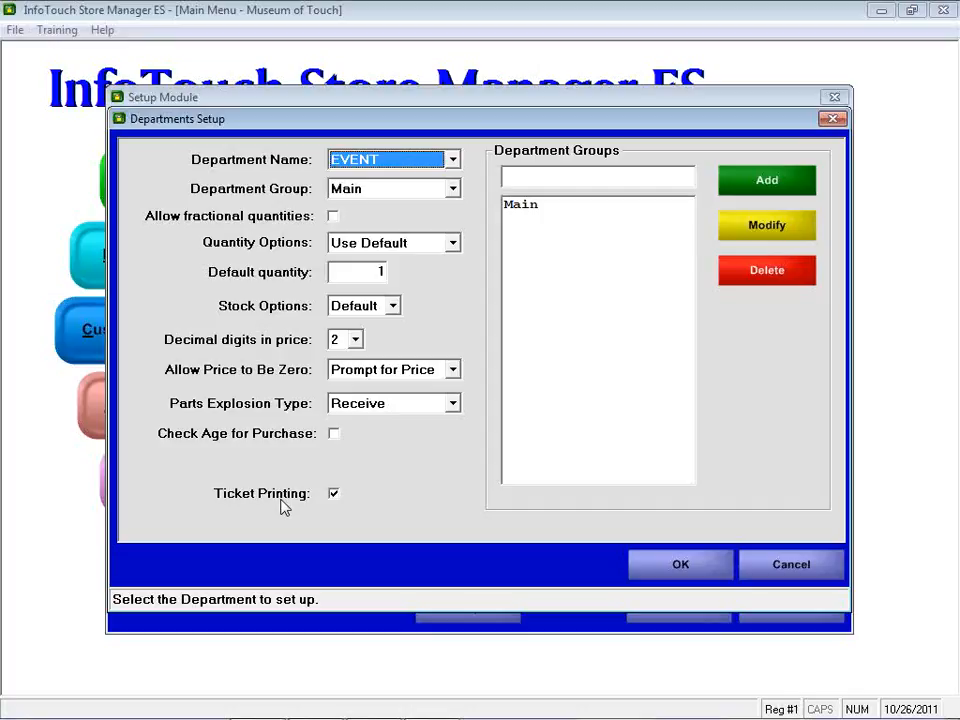
pyautogui.press('Down')
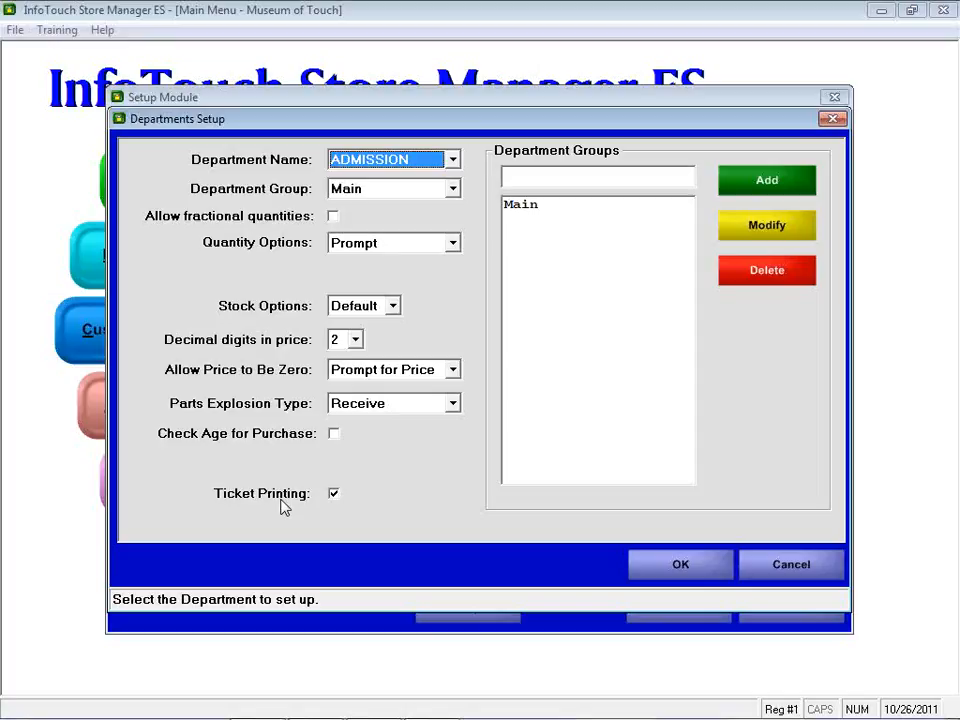
pyautogui.click(795, 568)
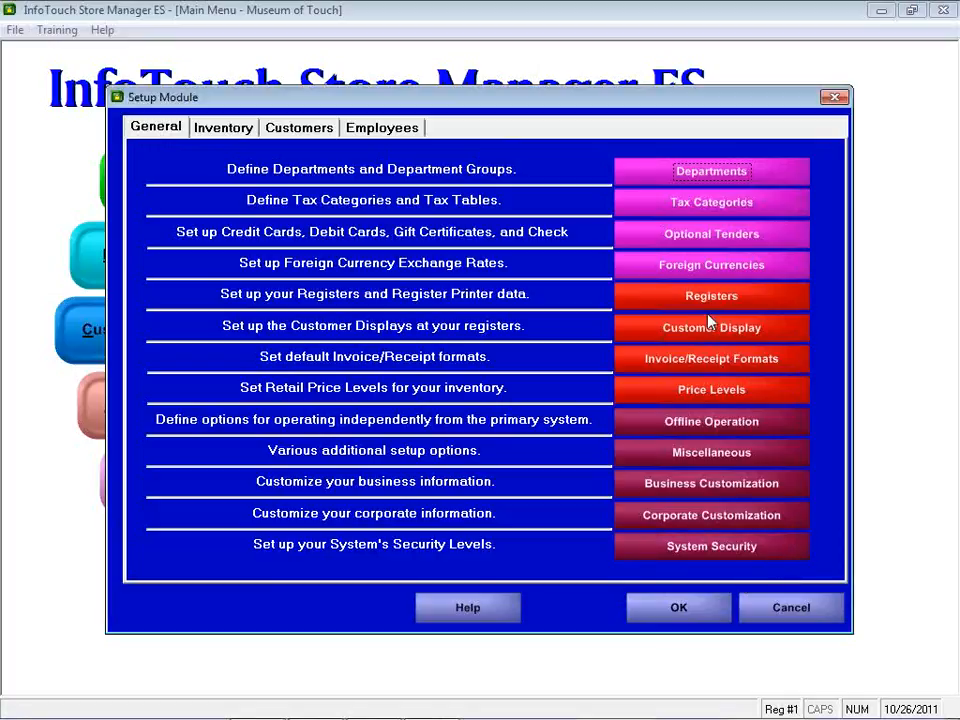
# Open the invoice/receipt formats and review the formats by type and by tender, including Receipt 9's Windows printer
pyautogui.click(719, 372)
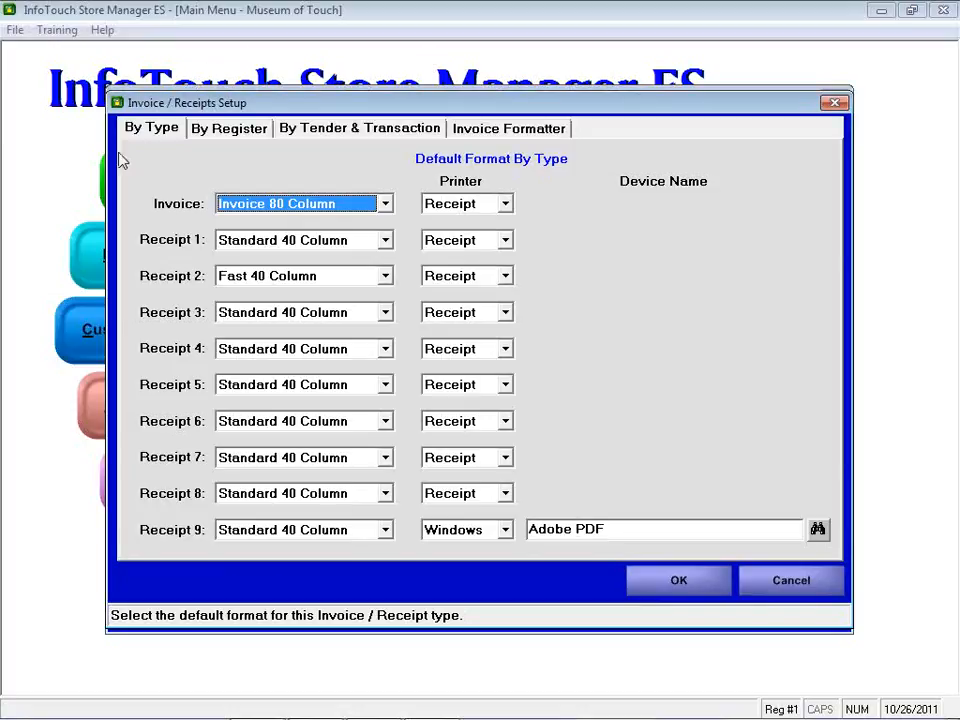
pyautogui.click(307, 133)
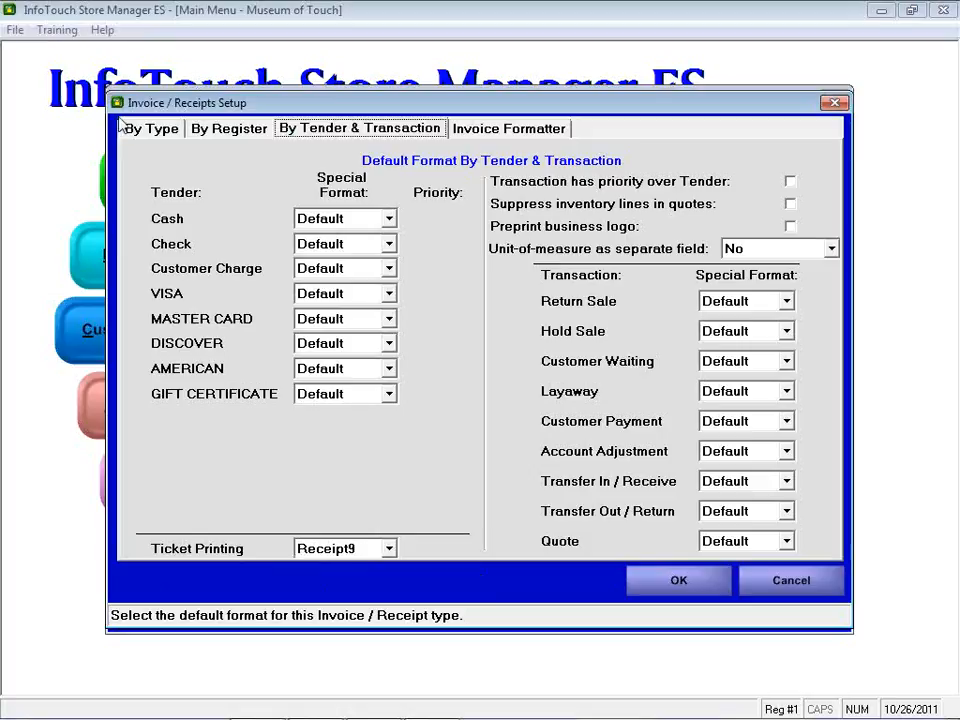
pyautogui.click(140, 129)
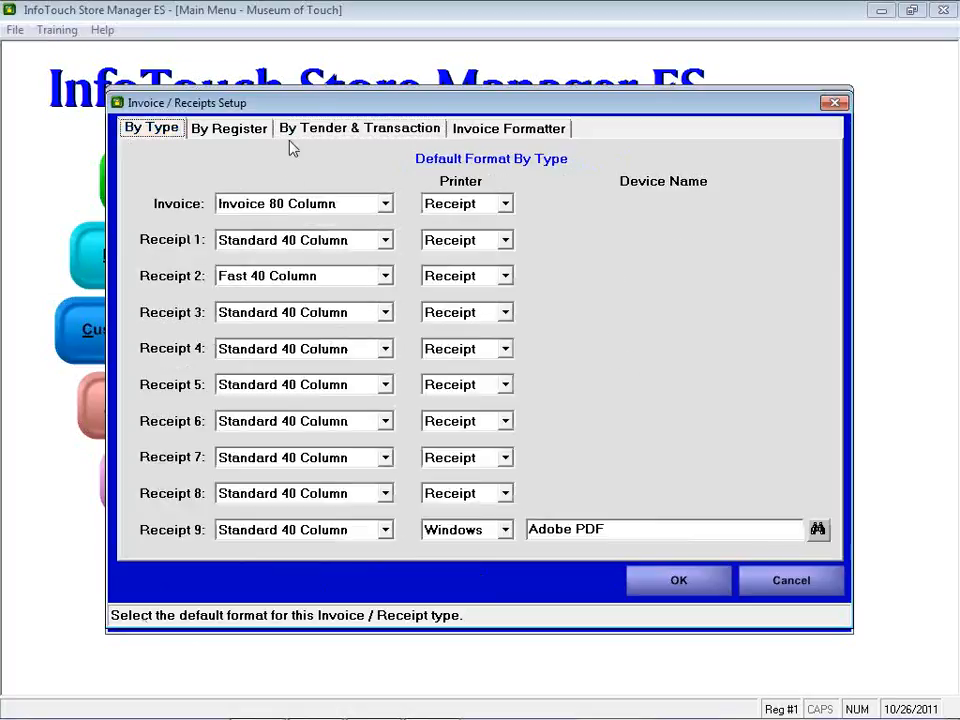
pyautogui.click(312, 134)
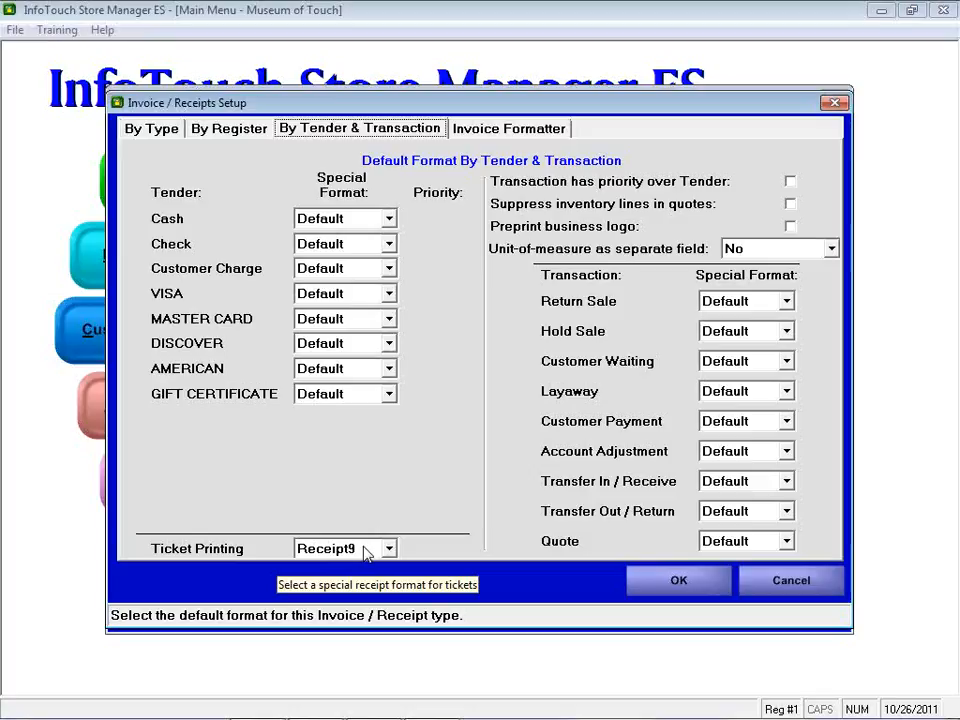
pyautogui.click(142, 131)
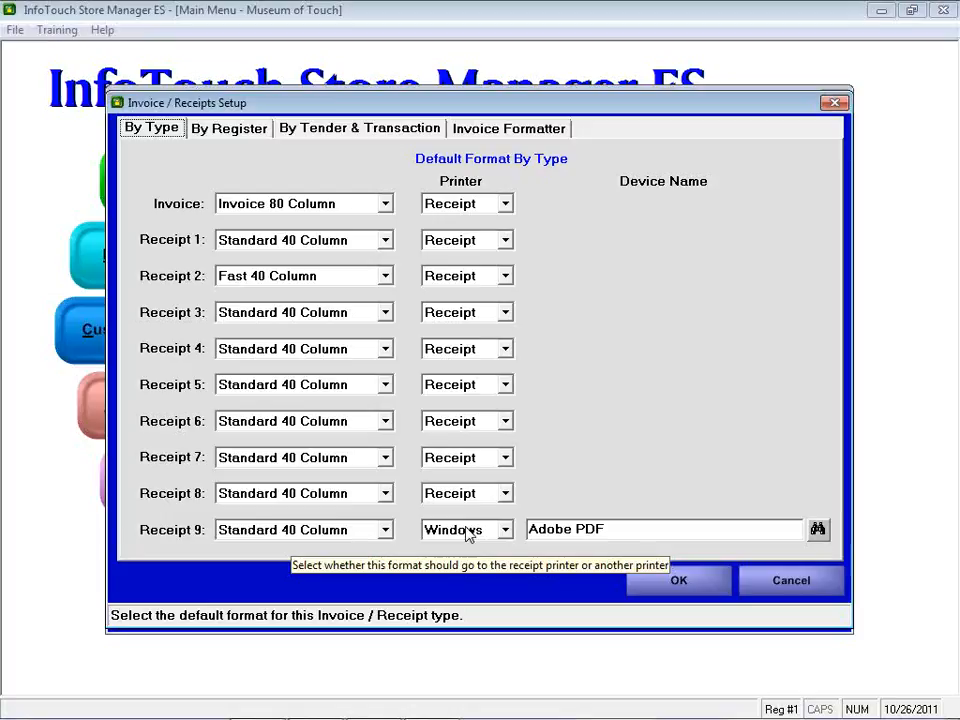
pyautogui.click(468, 535)
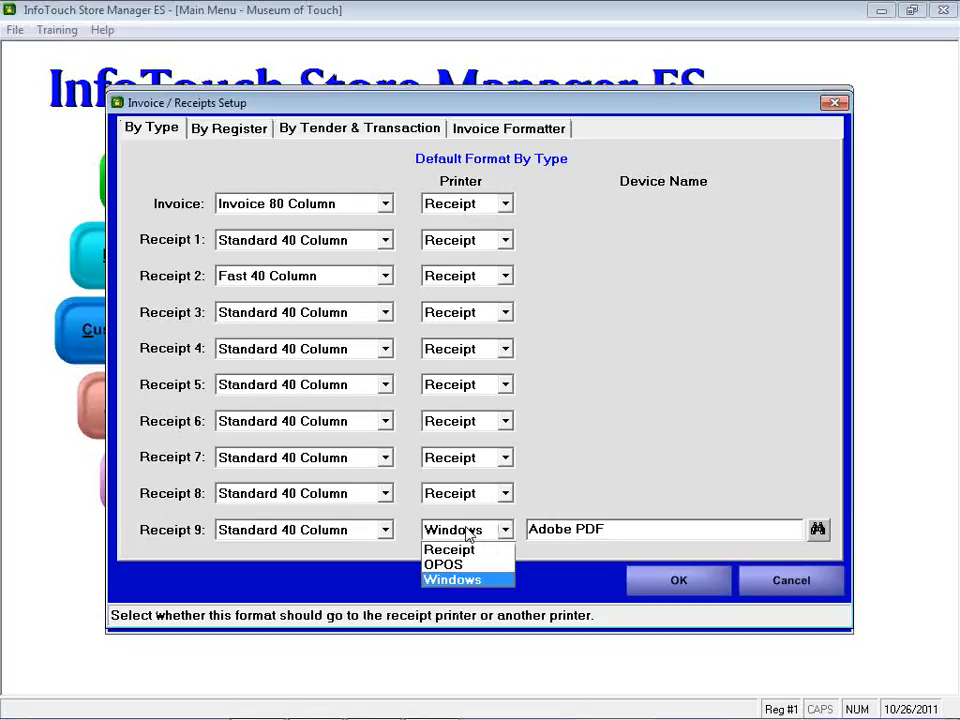
pyautogui.click(468, 535)
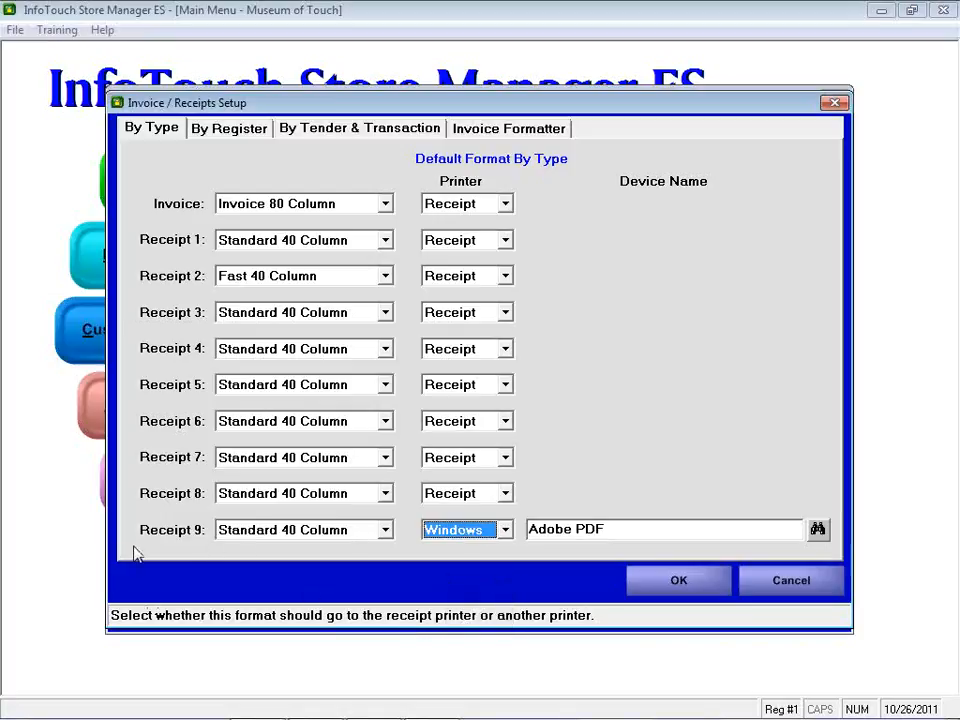
pyautogui.click(375, 140)
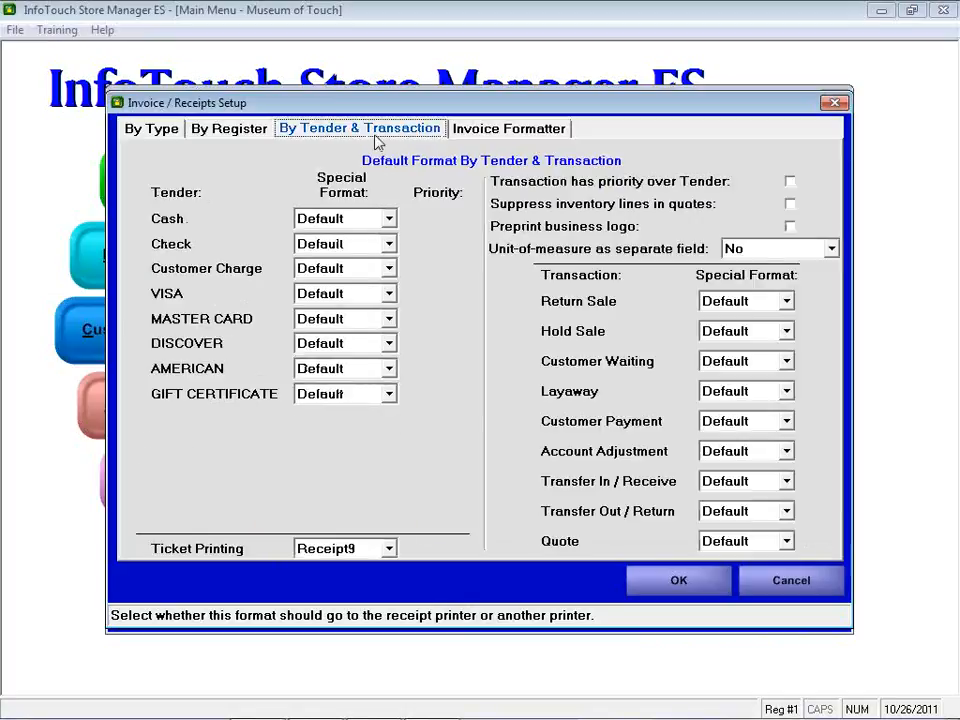
pyautogui.click(155, 133)
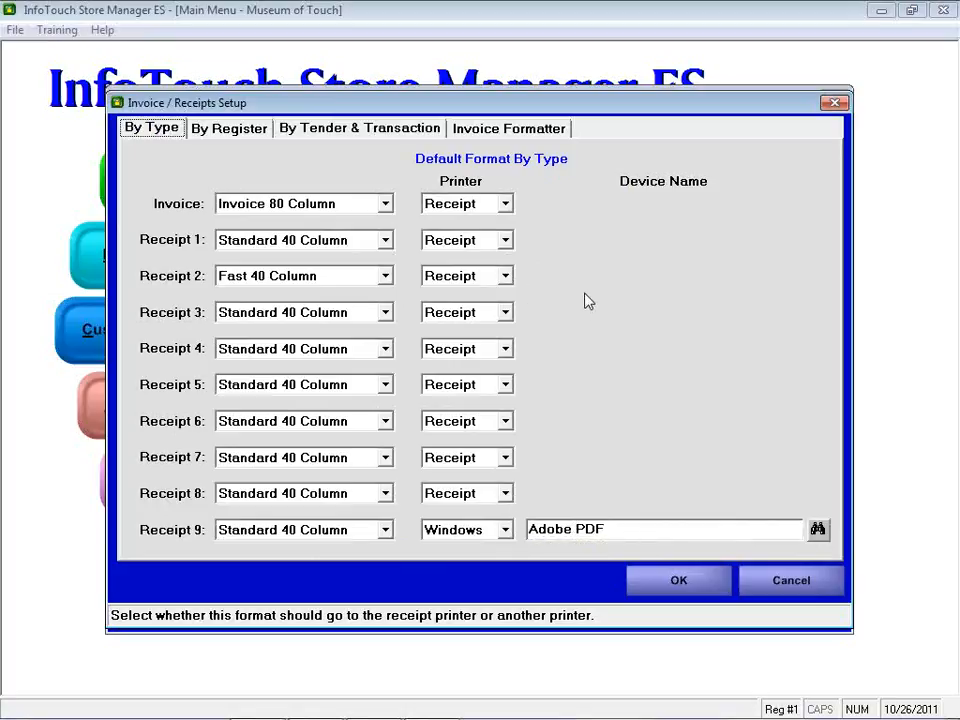
# Open the Invoice Formatter for Receipt 9 to view its ticket layout, then close it and the setup
pyautogui.click(520, 135)
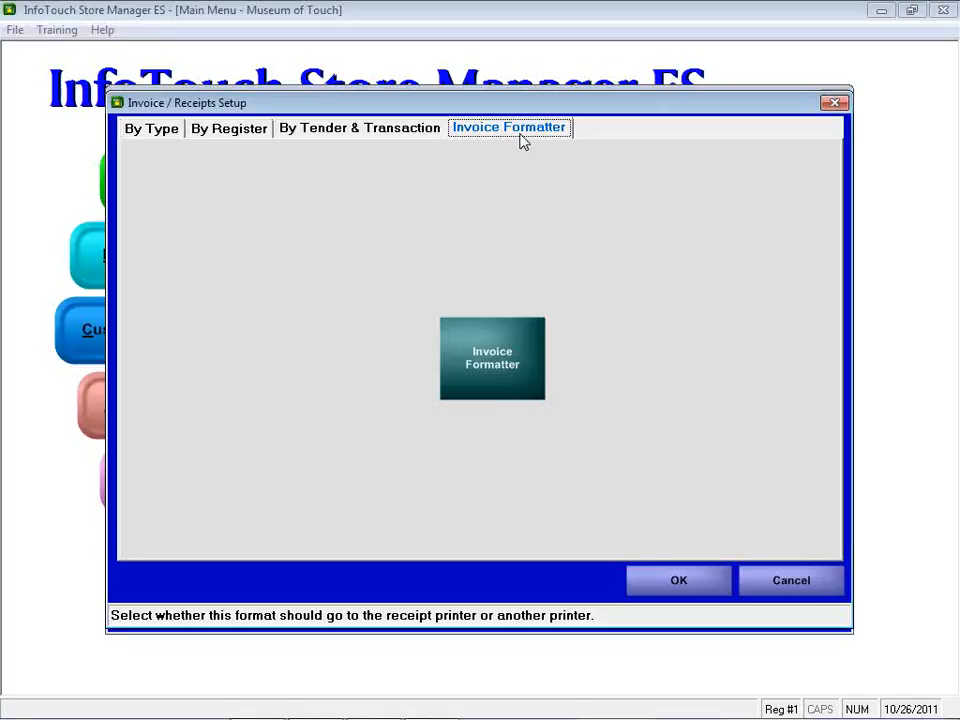
pyautogui.click(478, 338)
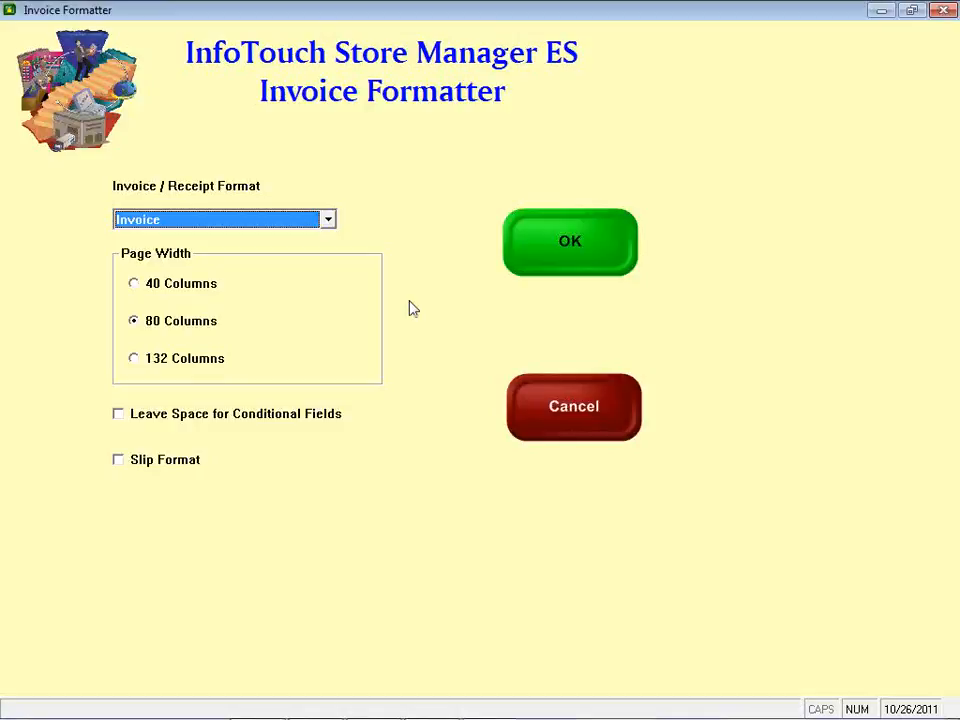
pyautogui.click(329, 220)
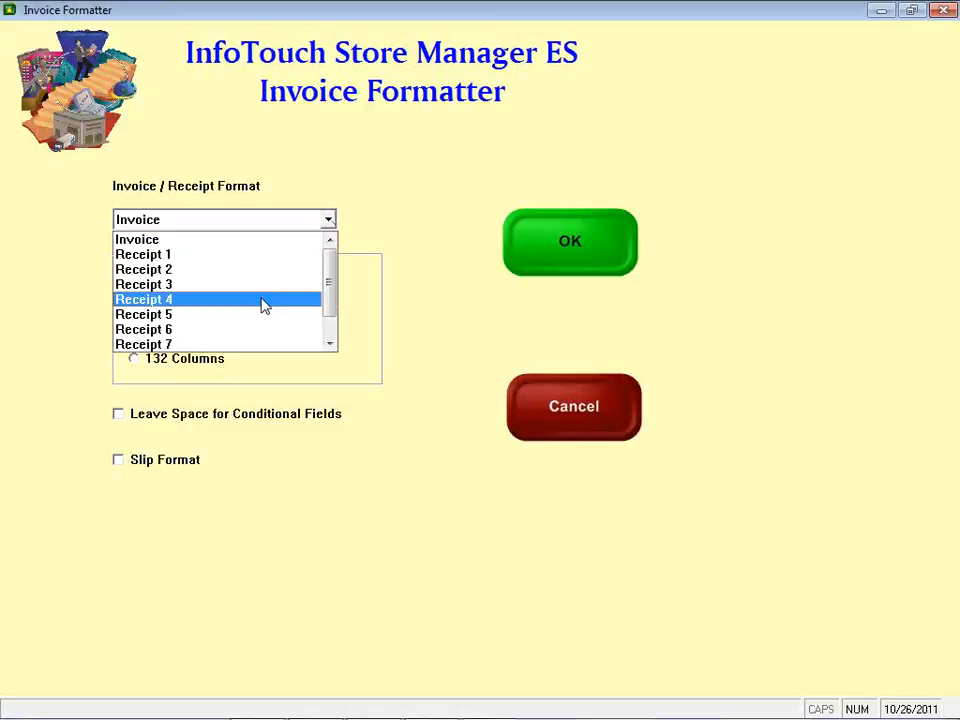
pyautogui.click(326, 328)
pyautogui.click(288, 344)
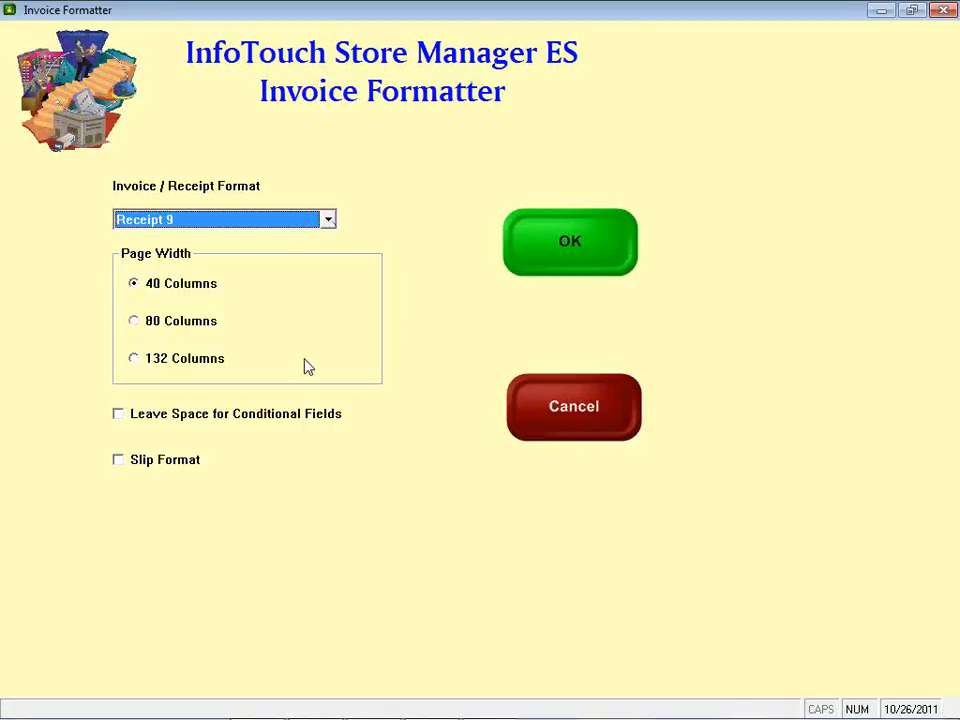
pyautogui.click(585, 268)
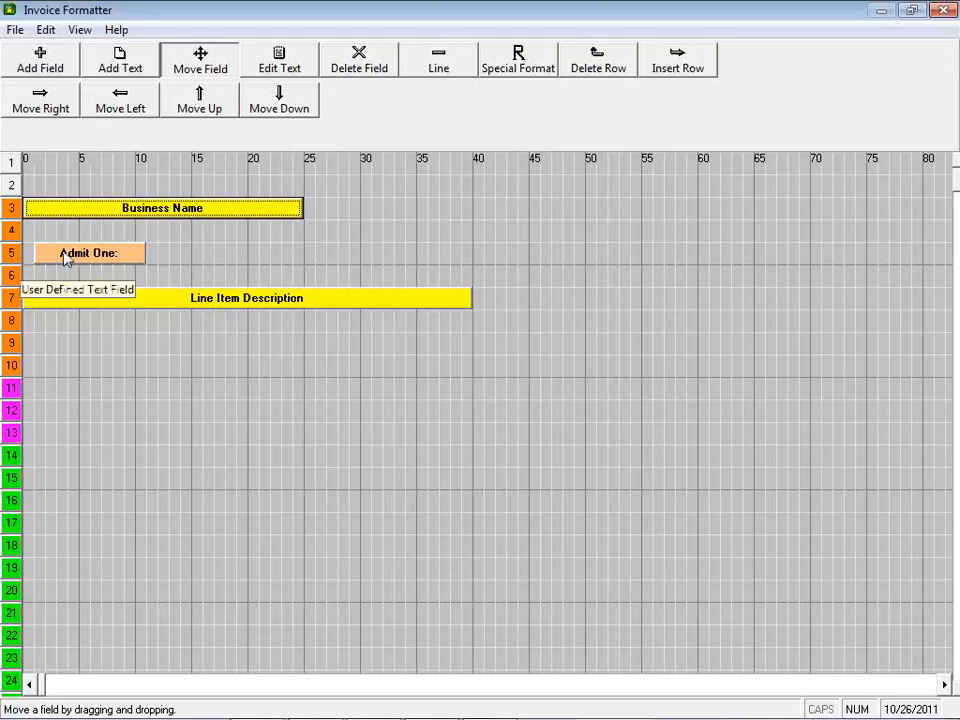
pyautogui.click(943, 12)
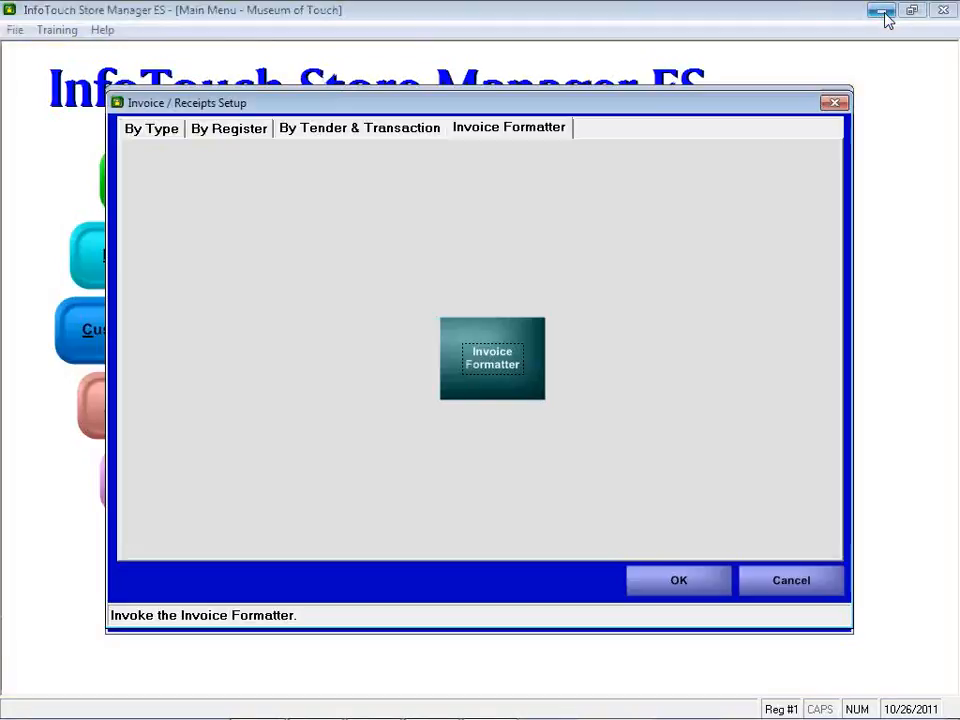
pyautogui.press('Escape')
# Open the Register and sign in with the employee number
pyautogui.click(167, 179)
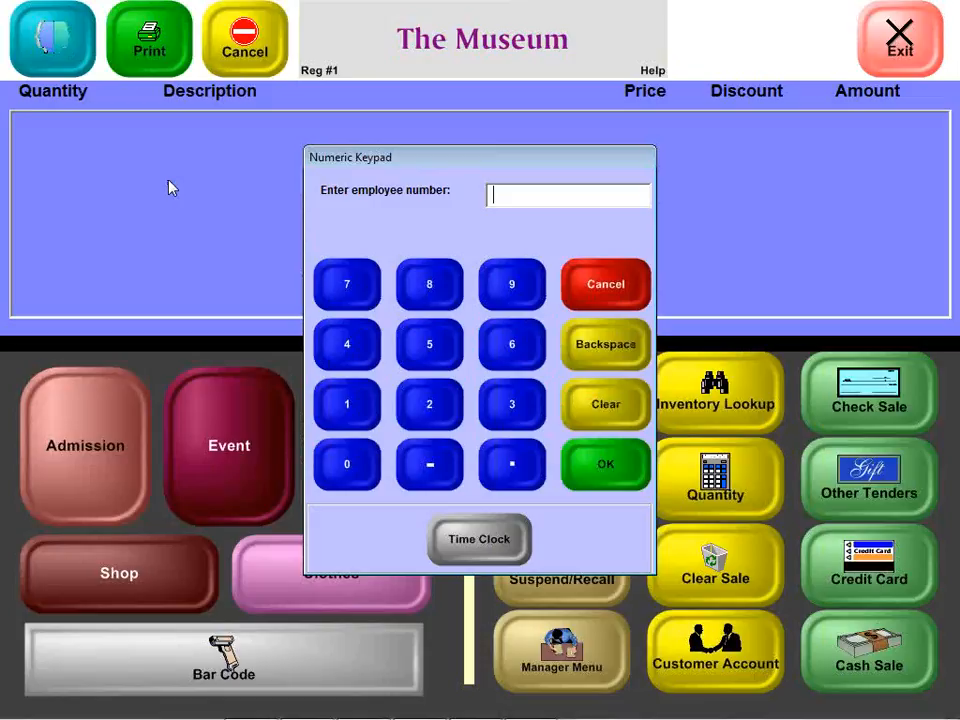
pyautogui.write('1')
pyautogui.press('Return')
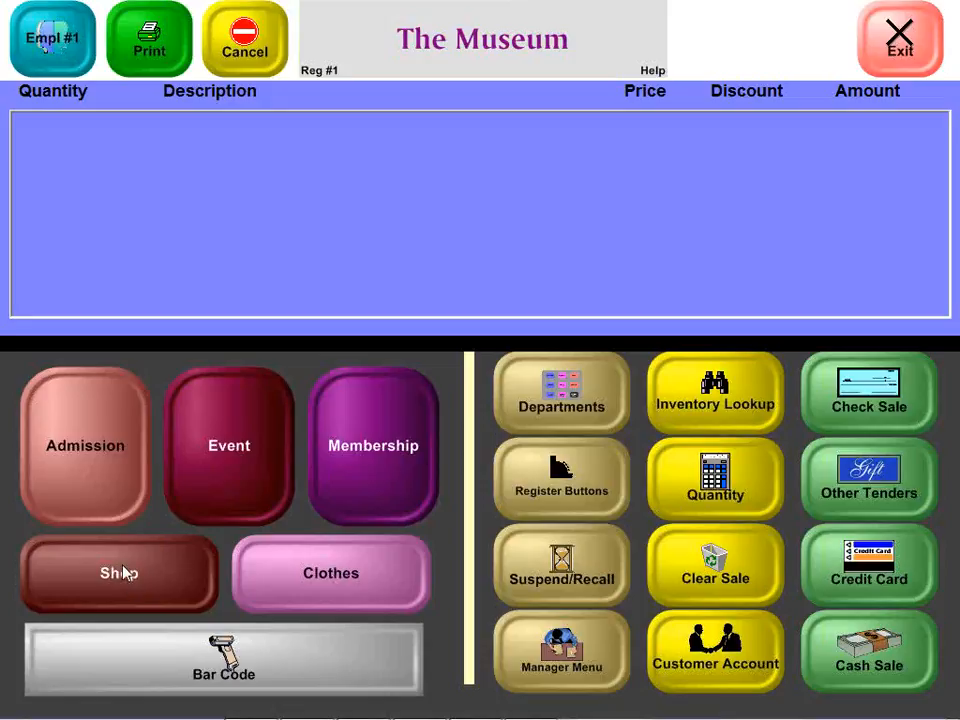
# Add the WEAR CM LOGO SWEATPANT ASST CHILD item from the Clothes department to the sale
pyautogui.click(366, 570)
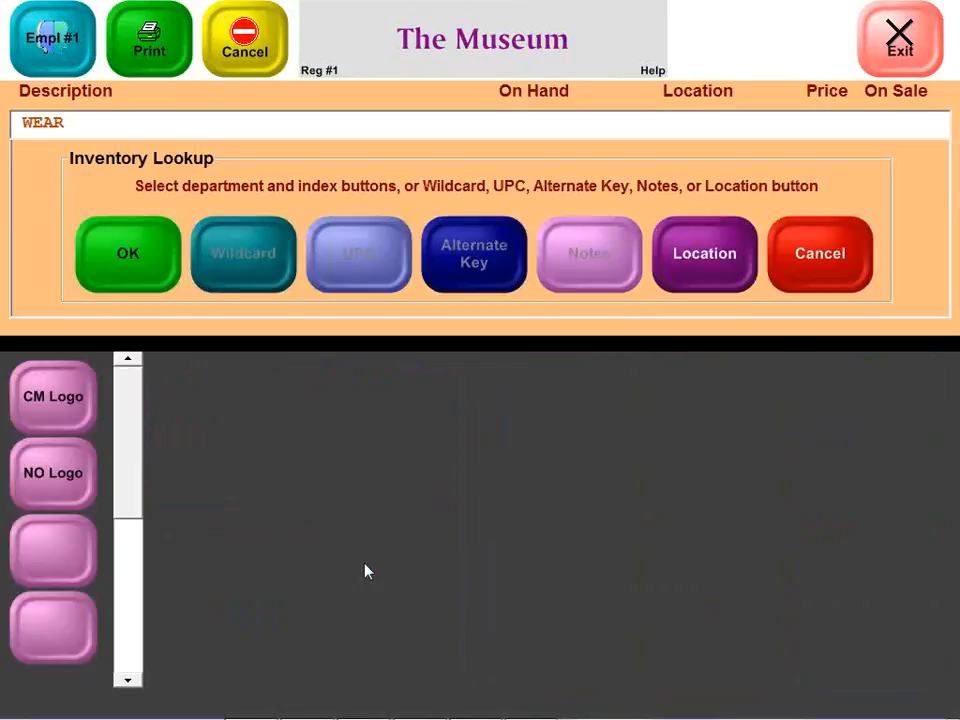
pyautogui.click(133, 253)
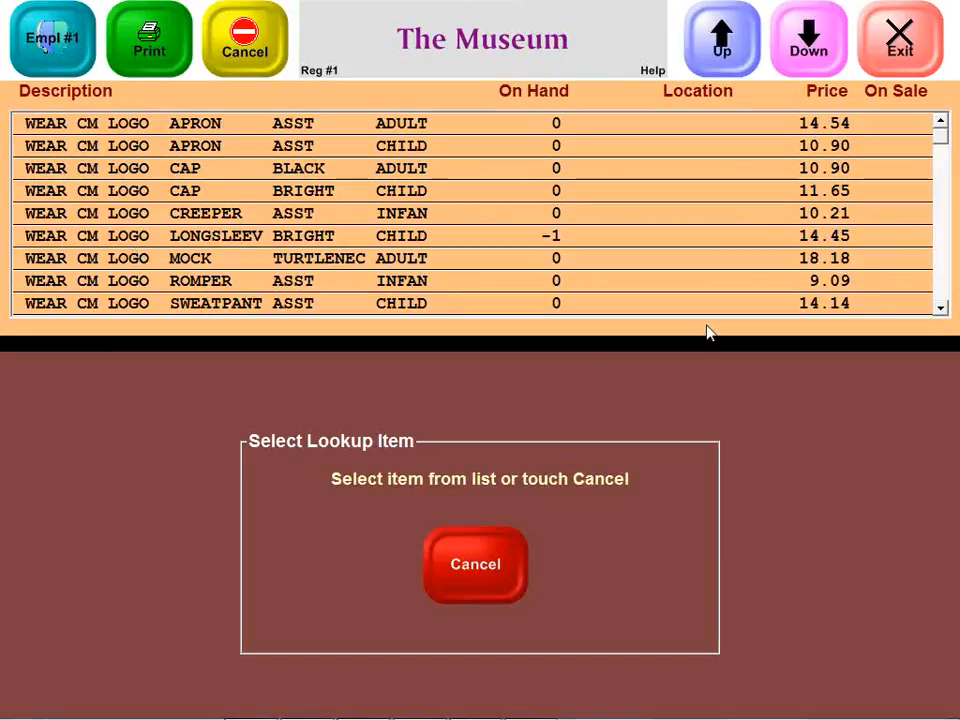
pyautogui.click(256, 309)
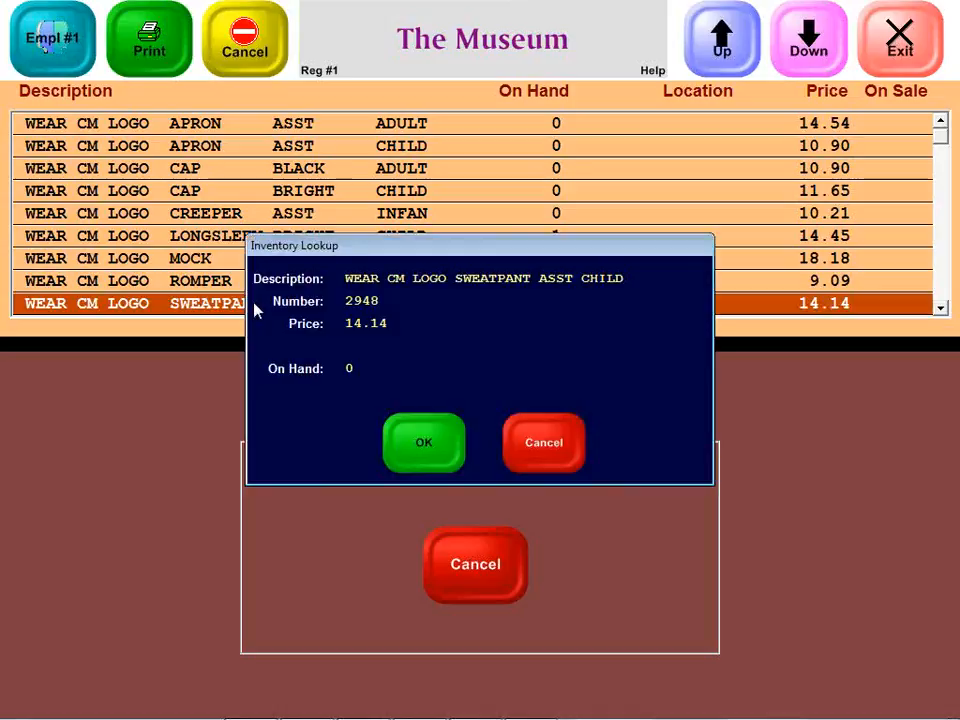
pyautogui.click(414, 444)
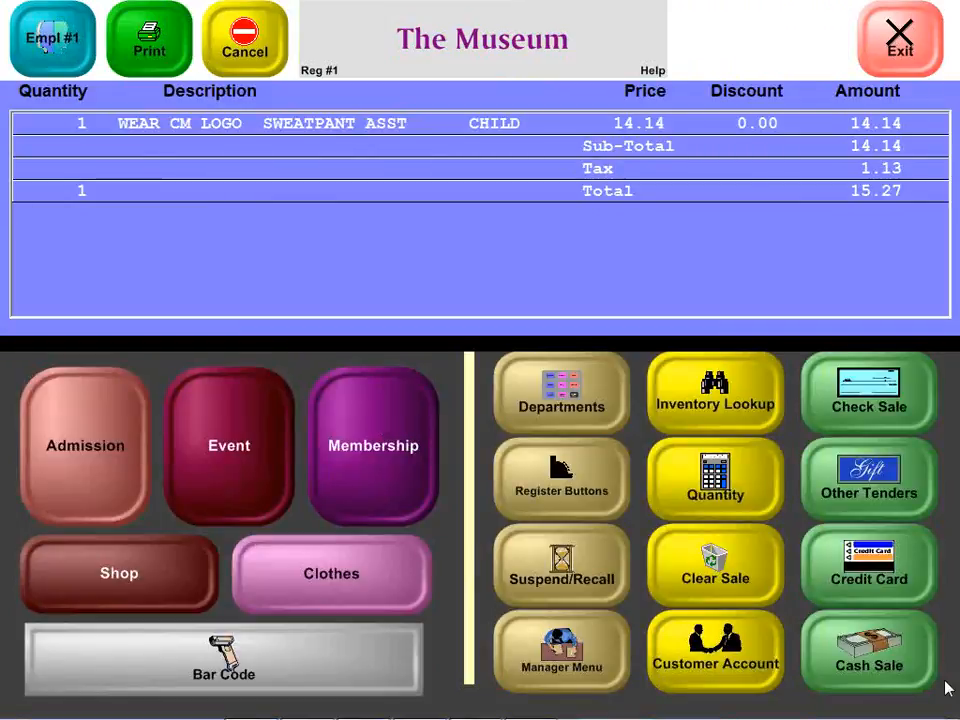
# Complete the sale as a $20 cash payment and save the printed ticket as Register.pdf
pyautogui.click(842, 664)
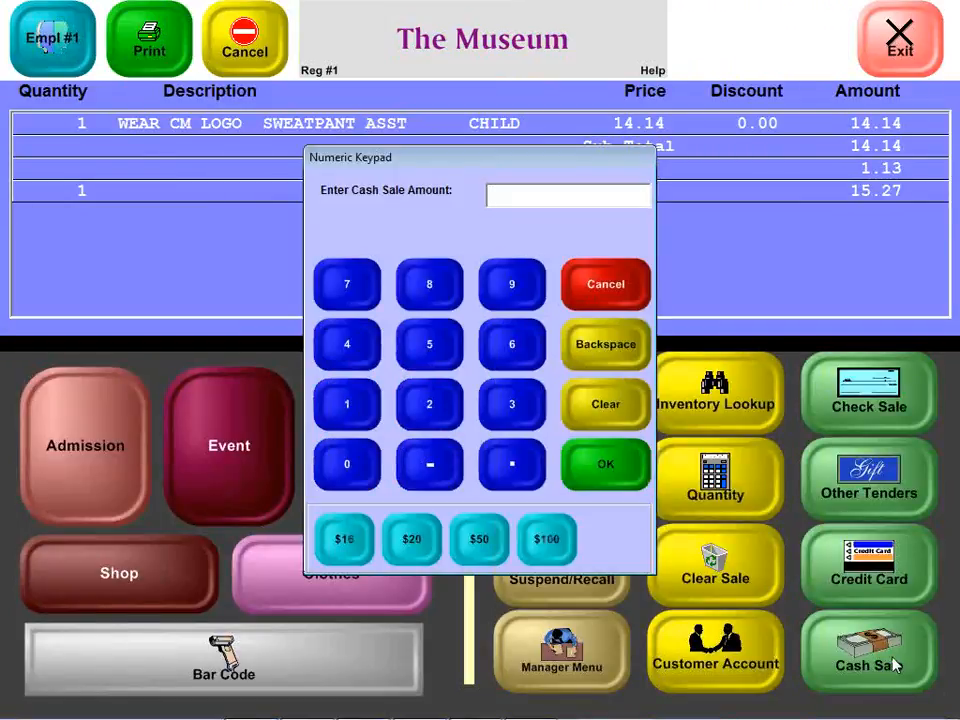
pyautogui.click(405, 540)
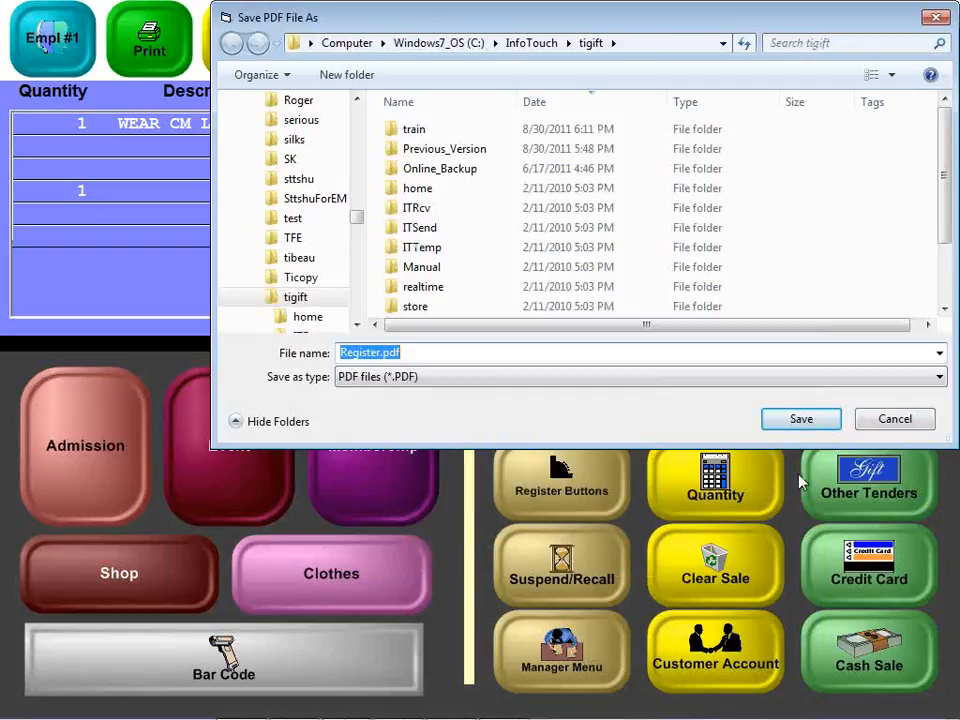
pyautogui.click(786, 422)
pyautogui.press('y')
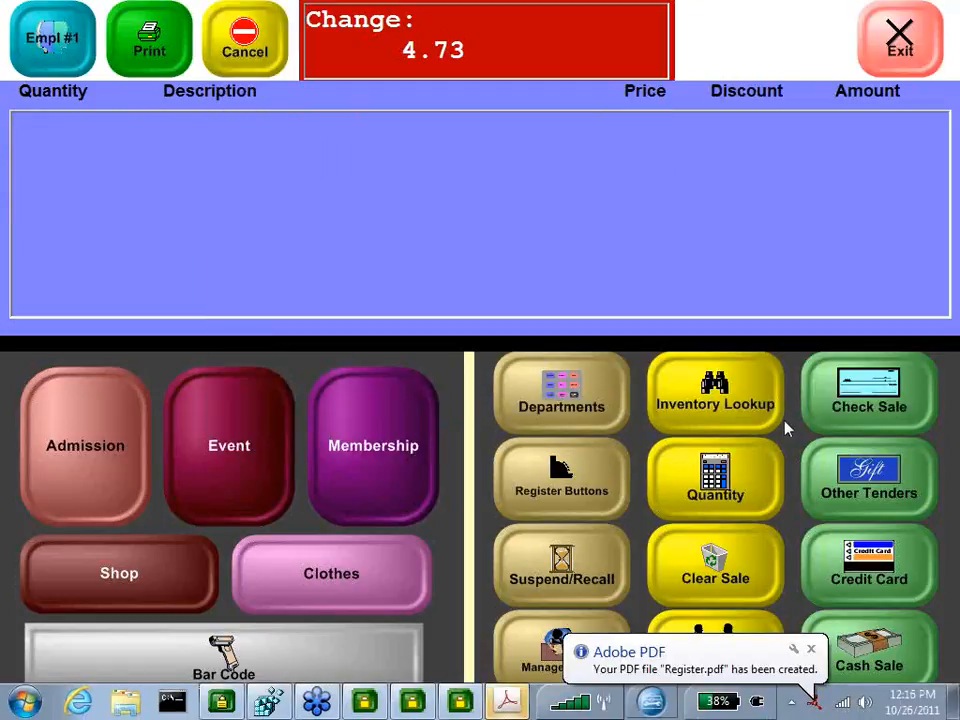
# Switch to Adobe Acrobat to view the Register.pdf ticket, then close it
pyautogui.click(527, 704)
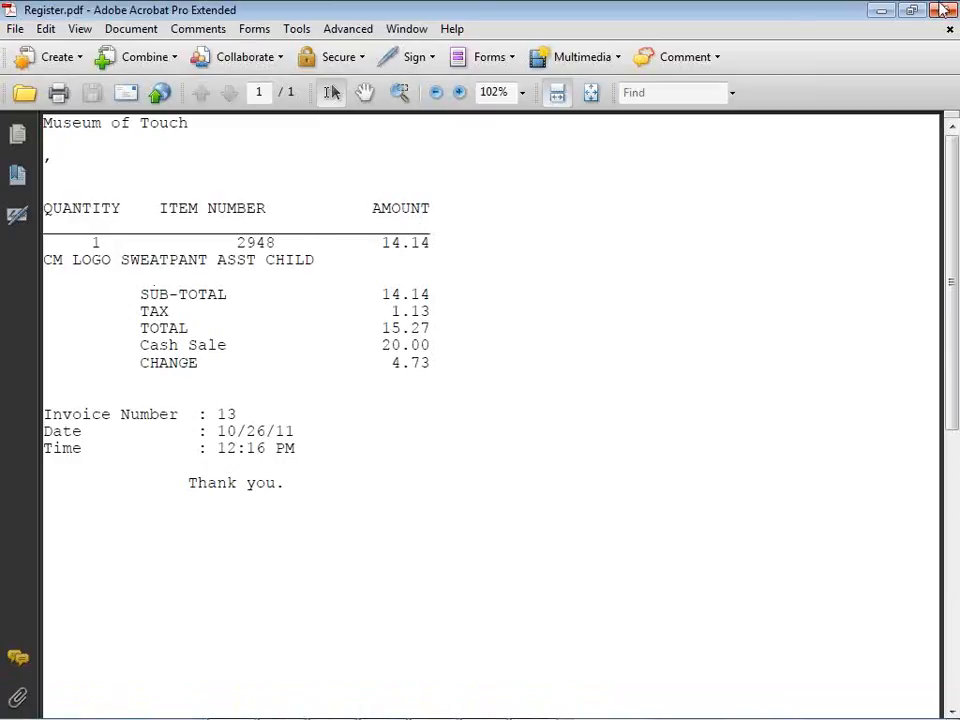
pyautogui.click(943, 10)
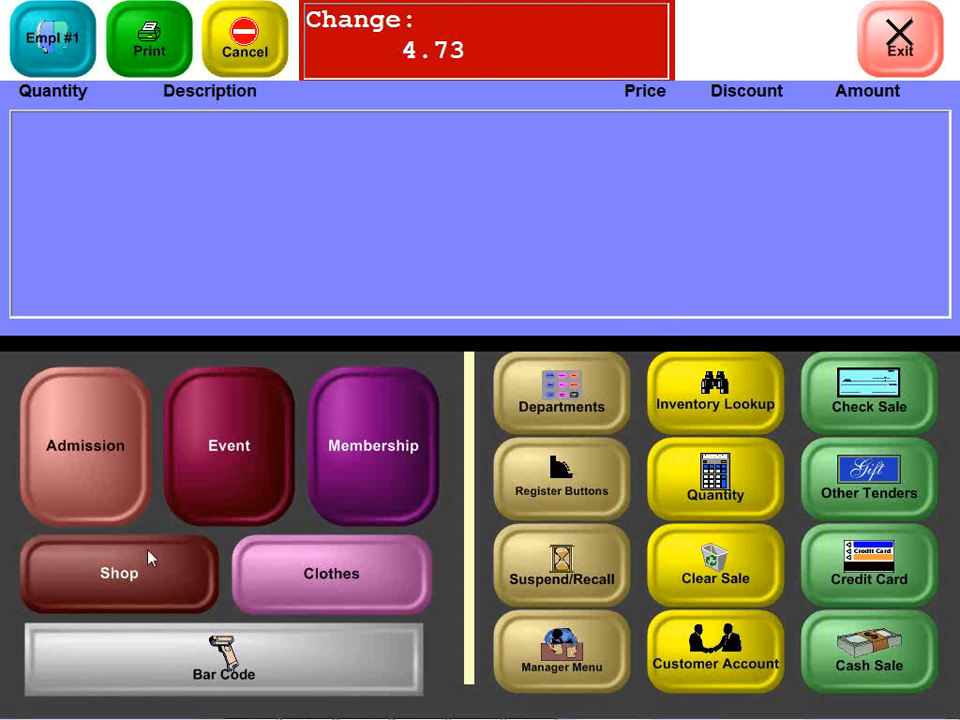
# Add the WEAR CM LOGO ROMPER ASST INFAN item from the Clothes department to the sale
pyautogui.click(248, 590)
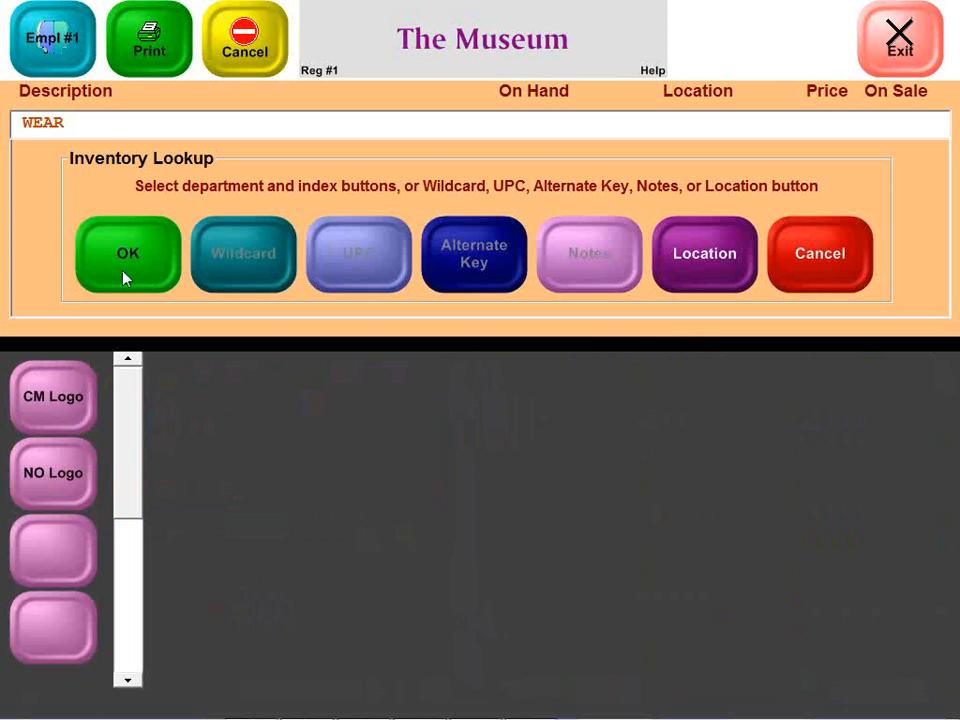
pyautogui.click(124, 276)
pyautogui.click(124, 278)
pyautogui.click(450, 462)
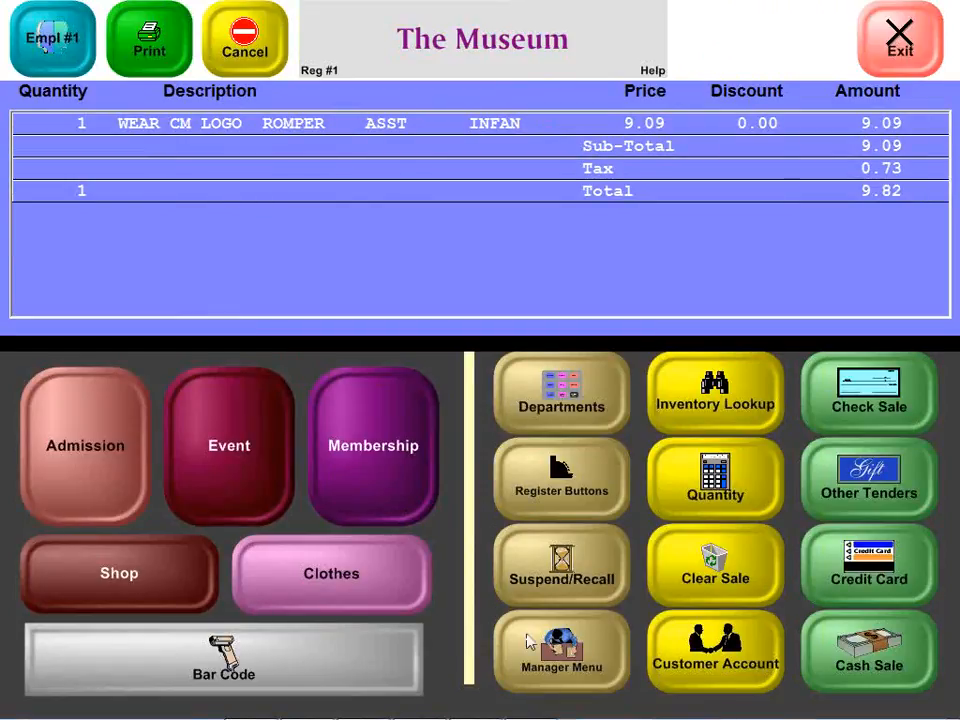
# Add an Admission Member Sponsered Adult line to the sale
pyautogui.click(96, 461)
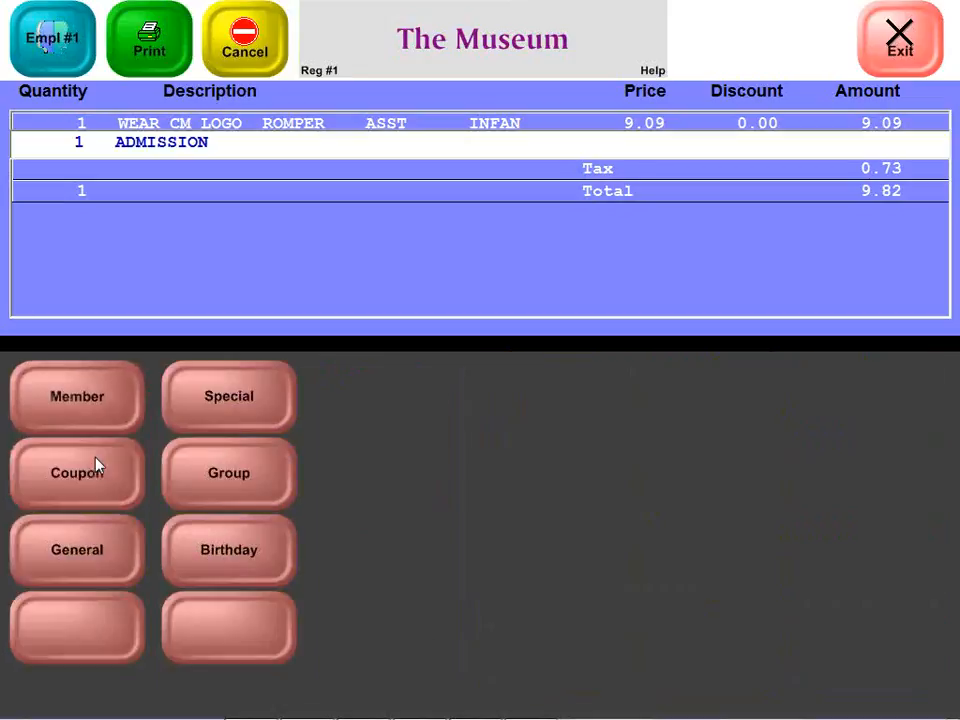
pyautogui.click(91, 400)
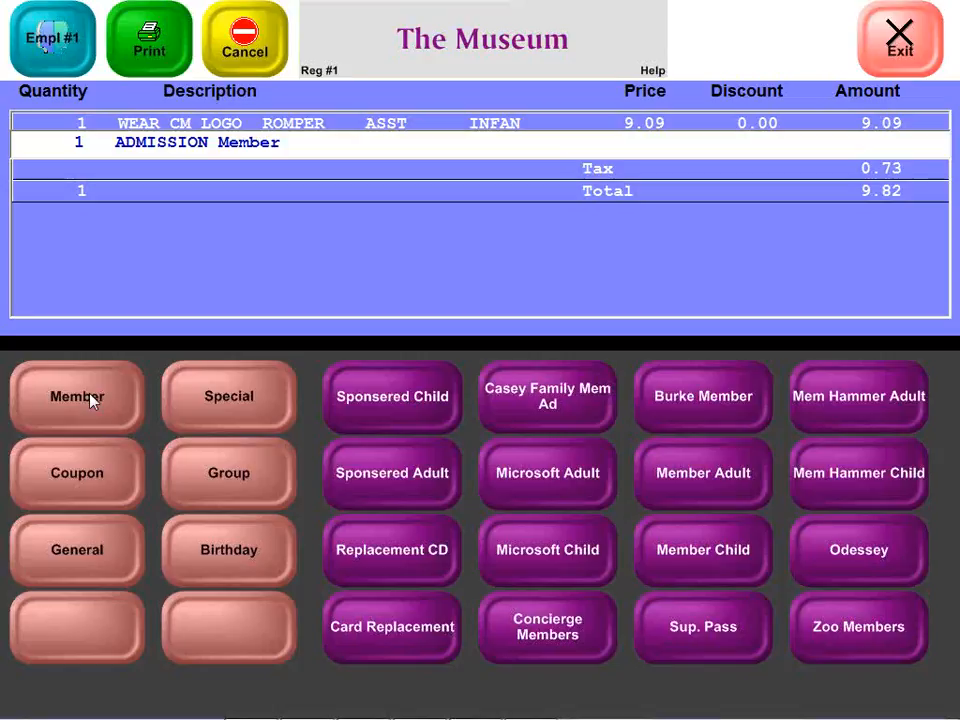
pyautogui.click(418, 487)
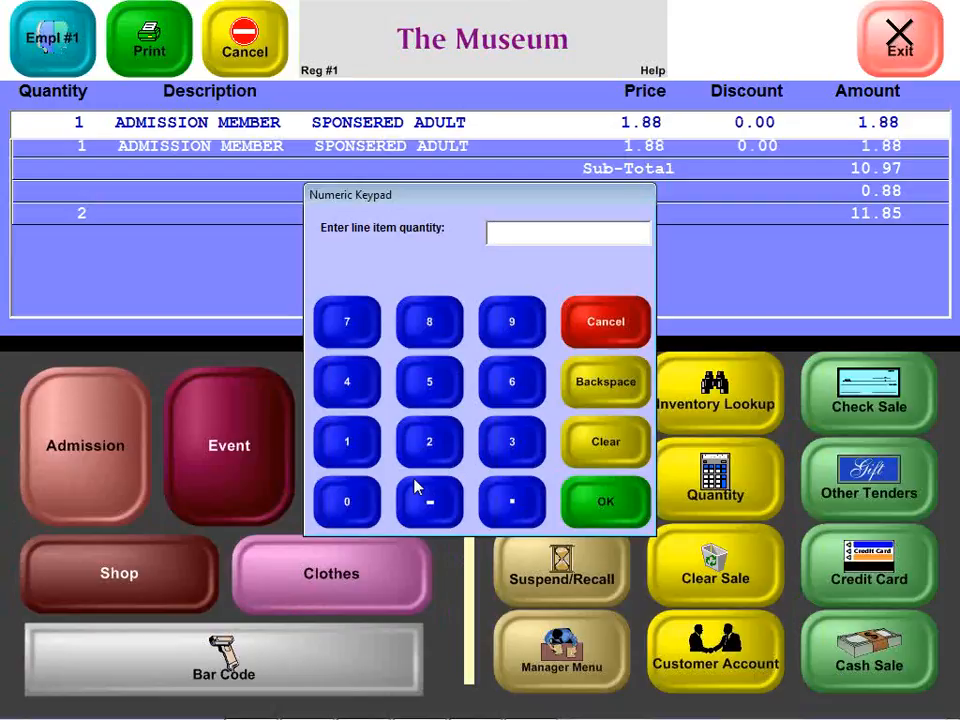
# Review the Departments setup and the Miscellaneous 4 quantity prompt option in the Setup Module, then close them
pyautogui.hotkey('alt', 'Tab')
pyautogui.hotkey('alt', 'Tab')
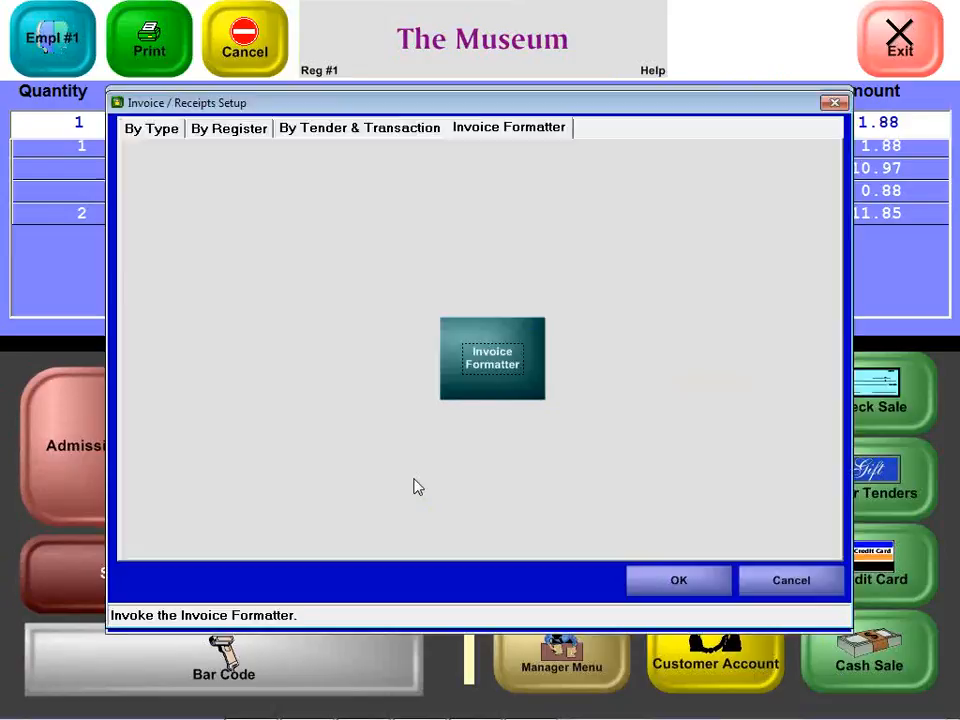
pyautogui.click(791, 590)
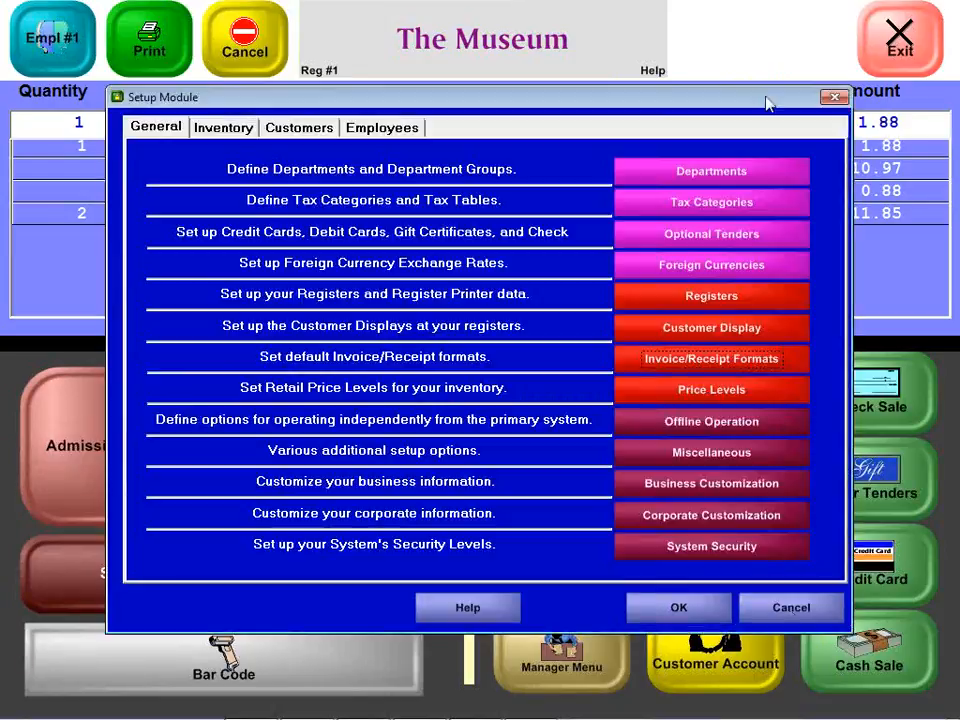
pyautogui.click(754, 167)
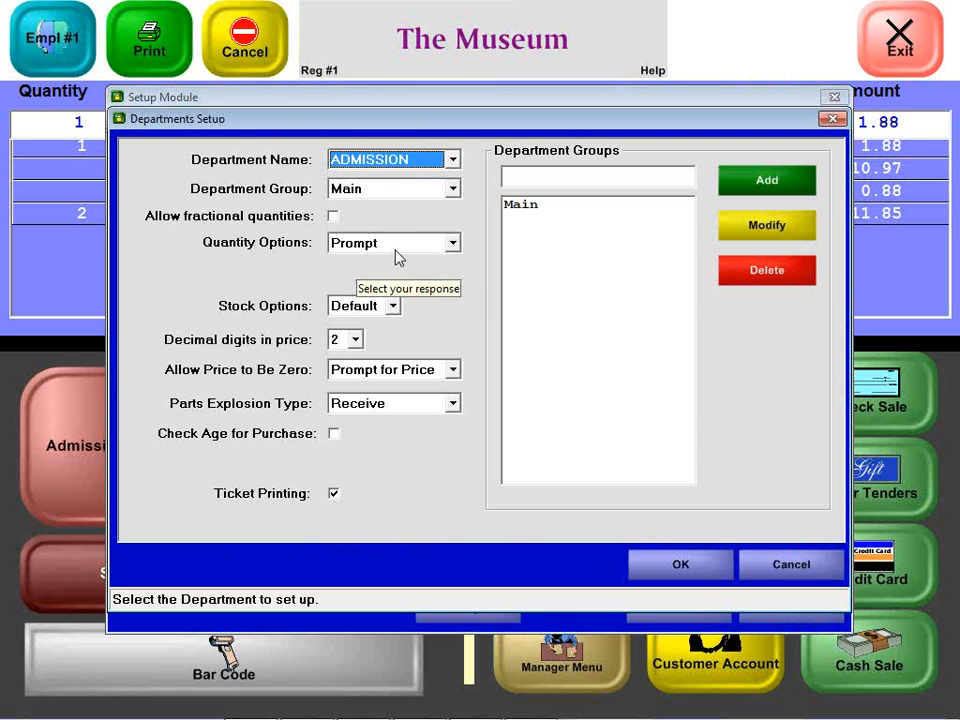
pyautogui.click(766, 566)
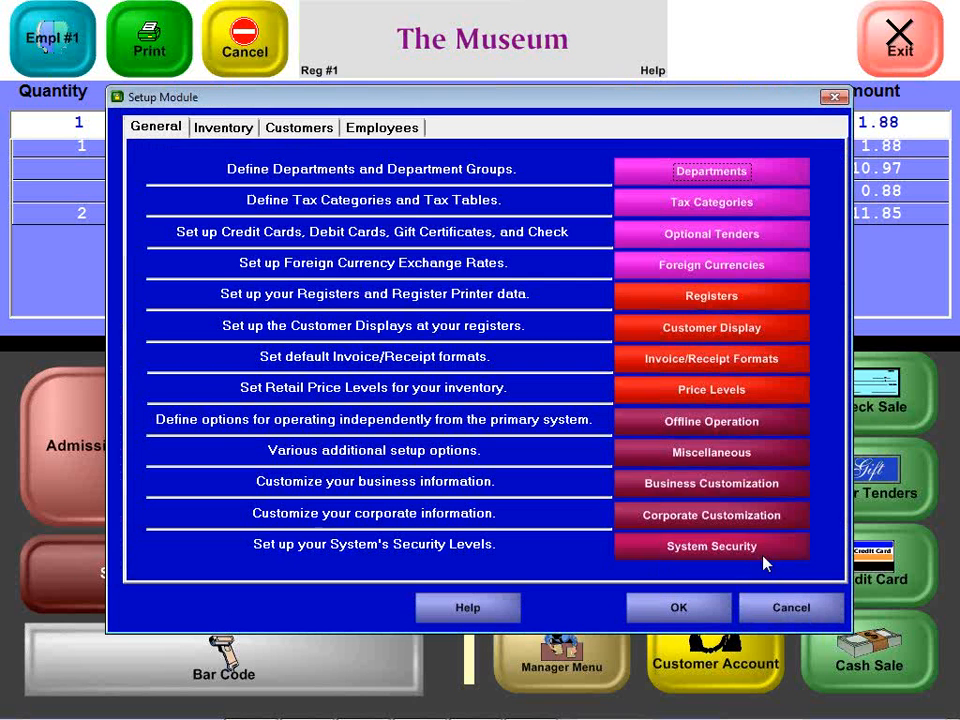
pyautogui.click(693, 455)
pyautogui.click(458, 130)
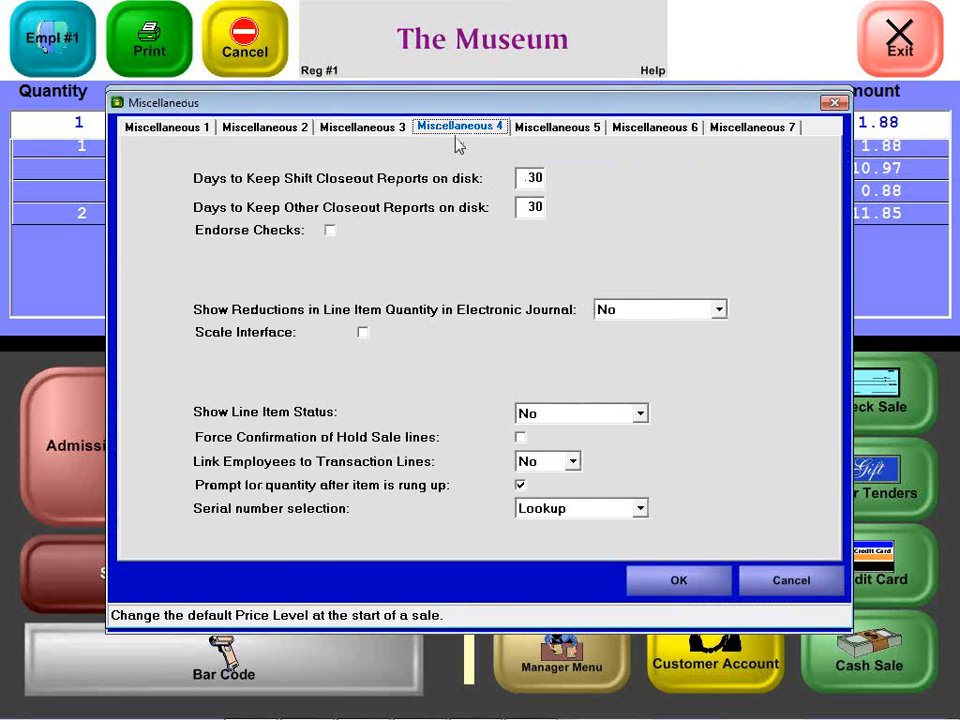
pyautogui.click(390, 487)
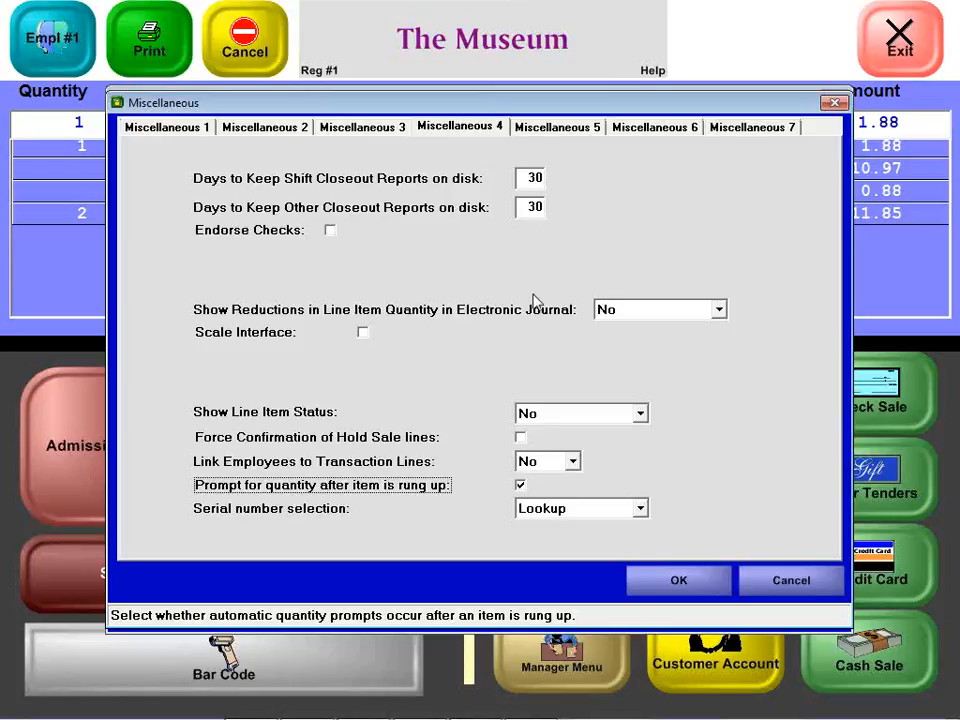
pyautogui.press('Escape')
pyautogui.press('Escape')
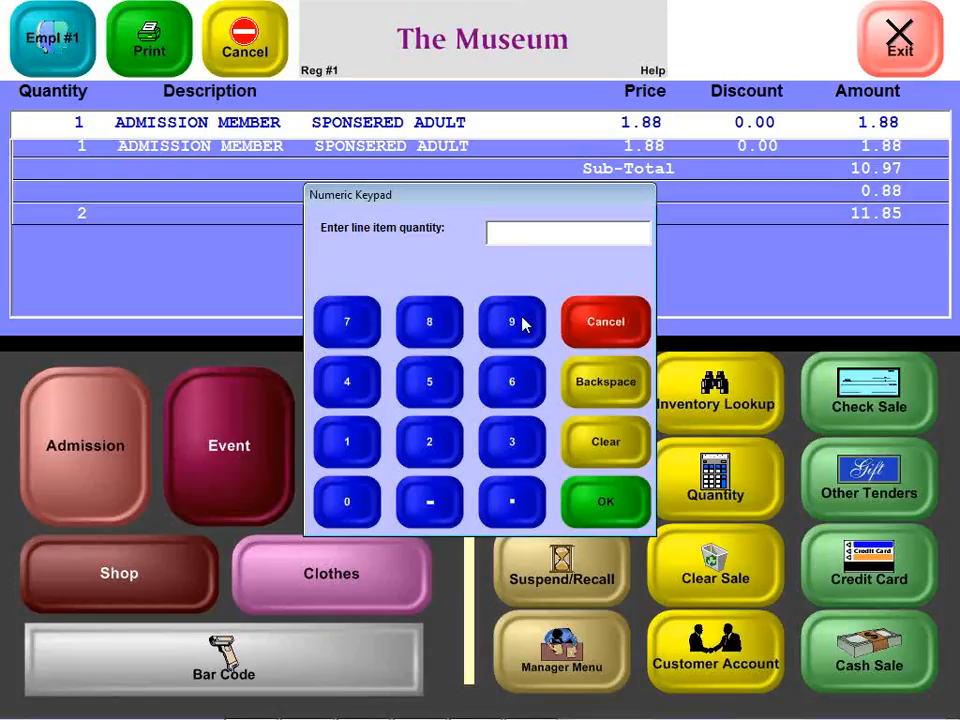
# Enter 2 as the quantity for the Sponsered Adult admission line
pyautogui.write('2')
pyautogui.press('Return')
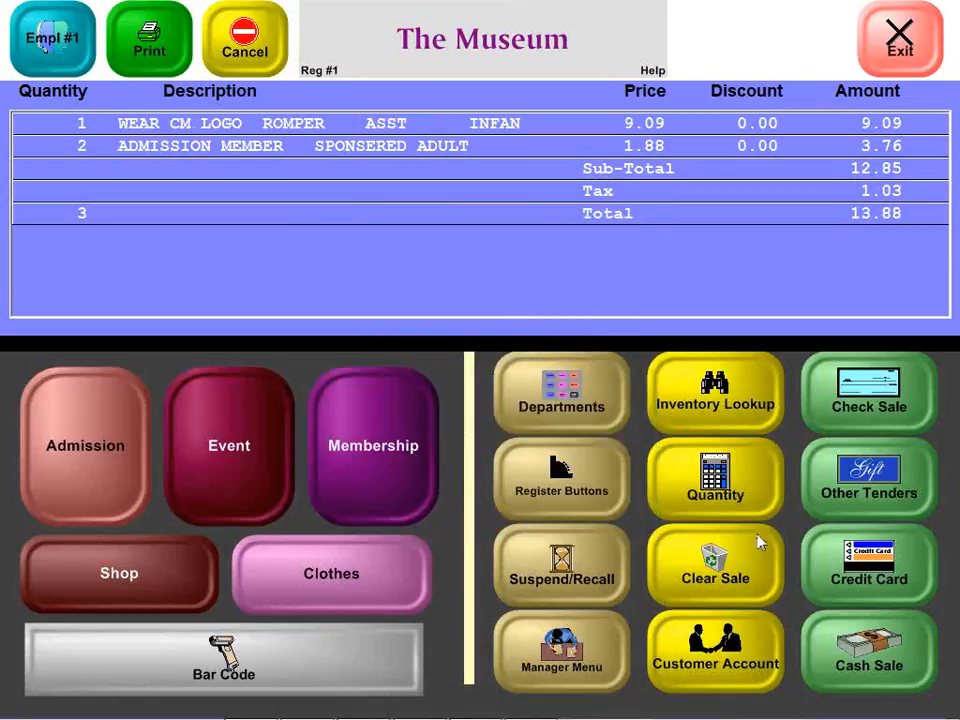
# Complete the sale as an exact cash payment and save the printed ticket as Register.pdf
pyautogui.click(816, 628)
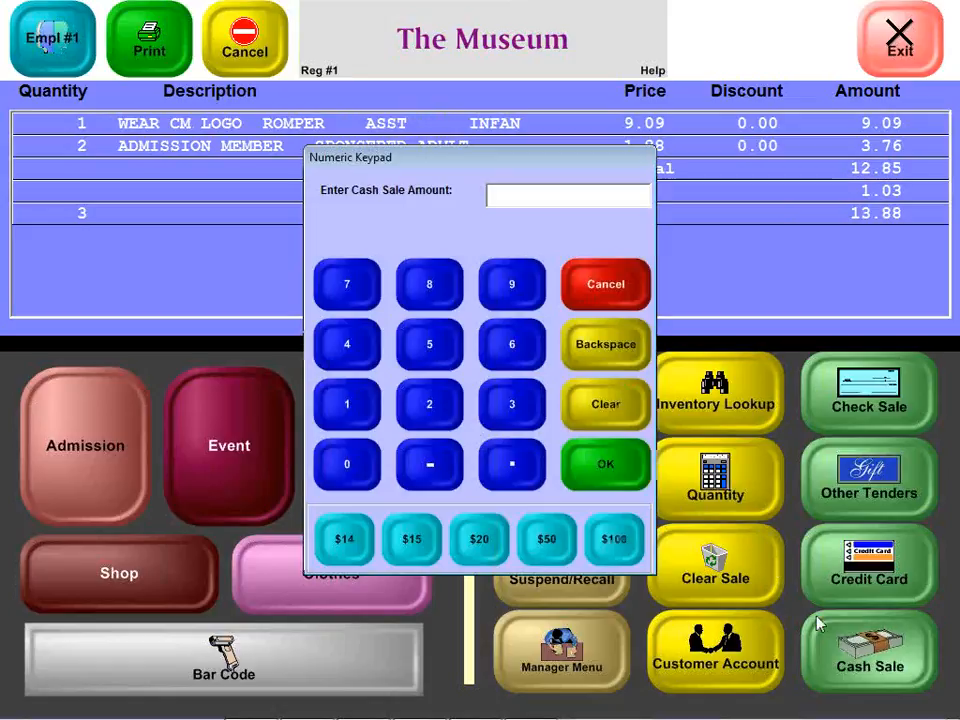
pyautogui.click(602, 466)
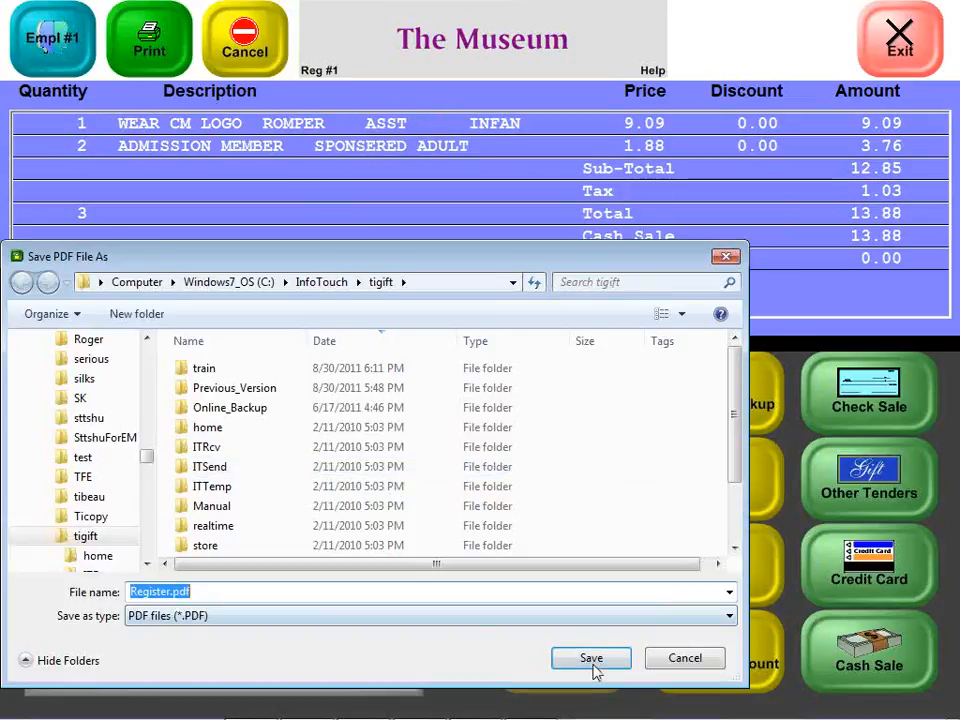
pyautogui.click(592, 664)
pyautogui.press('y')
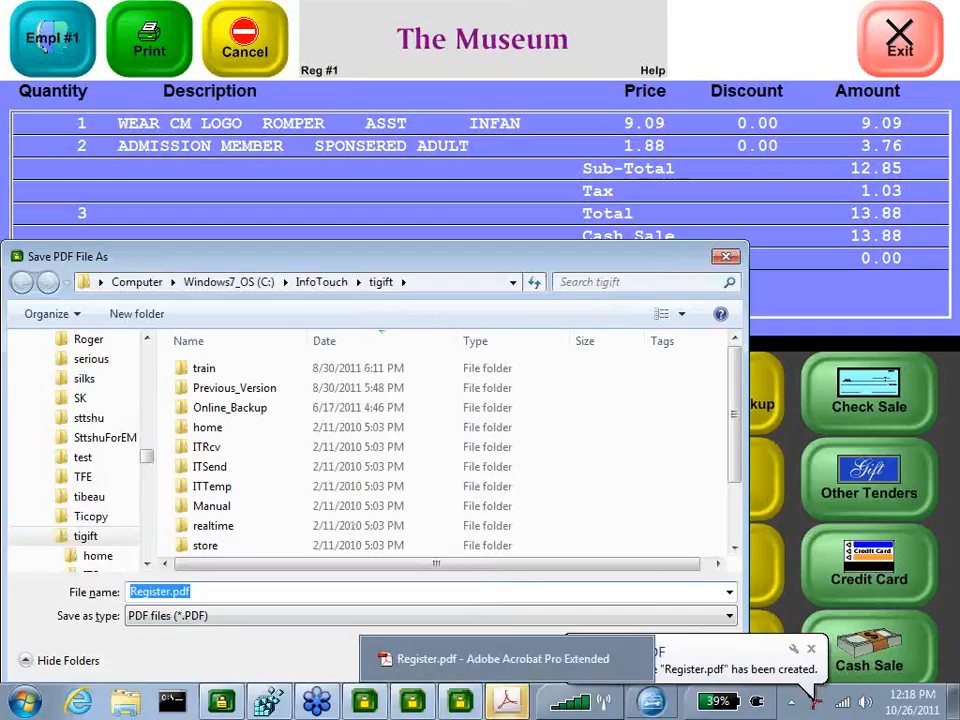
# Switch to Acrobat to view the receipt in Register.pdf, then close it
pyautogui.click(505, 701)
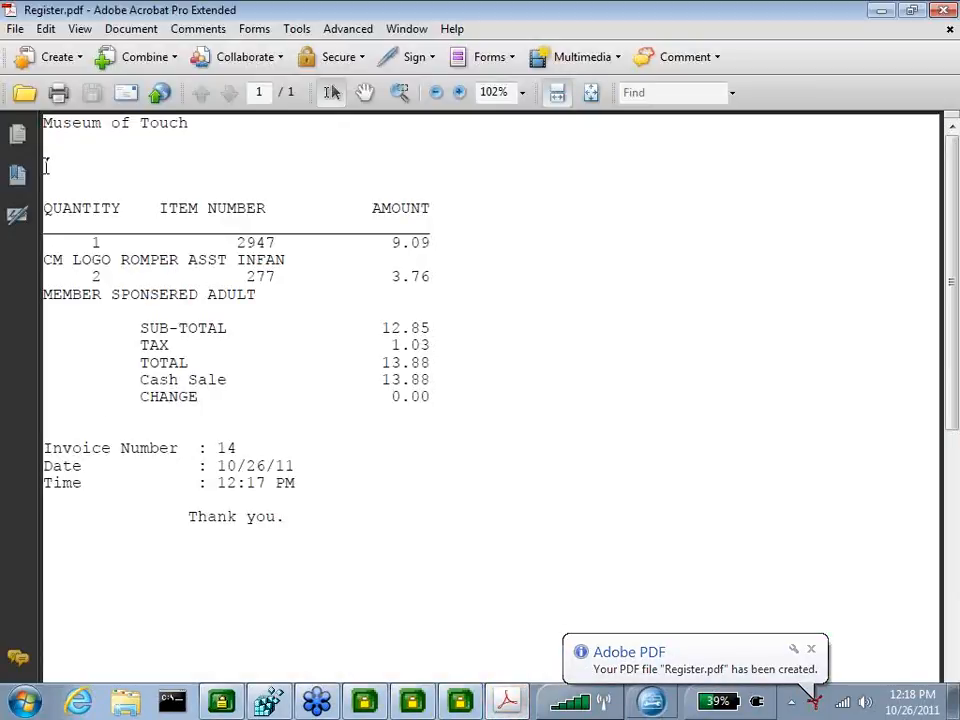
pyautogui.moveTo(47, 145); pyautogui.dragTo(47, 183)
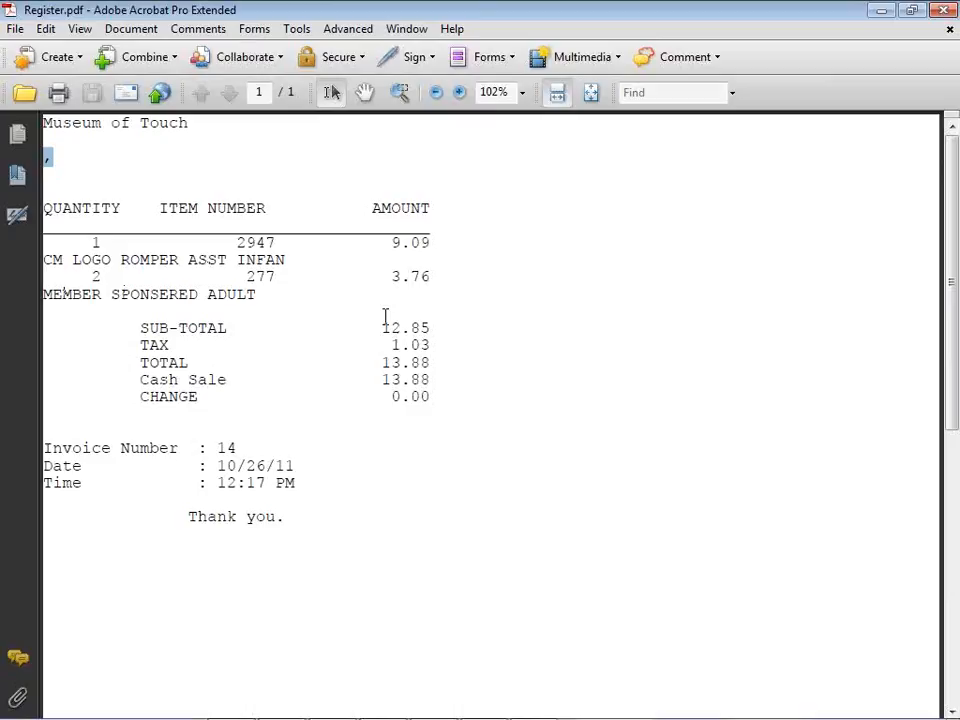
pyautogui.click(940, 10)
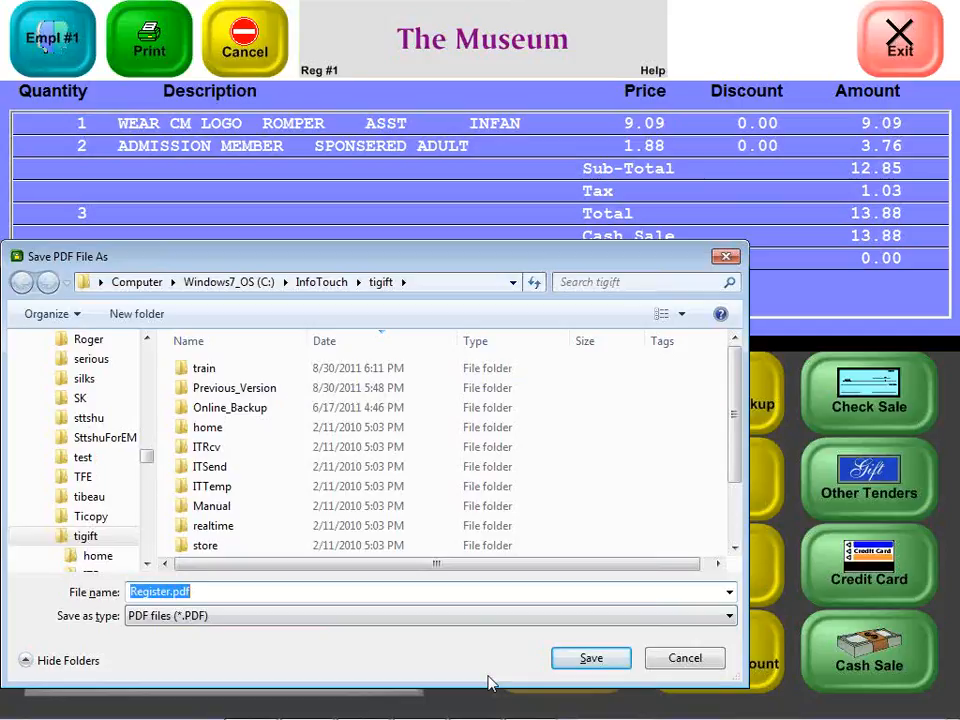
# Save the next printed ticket as Register.pdf, replacing the existing file
pyautogui.click(573, 662)
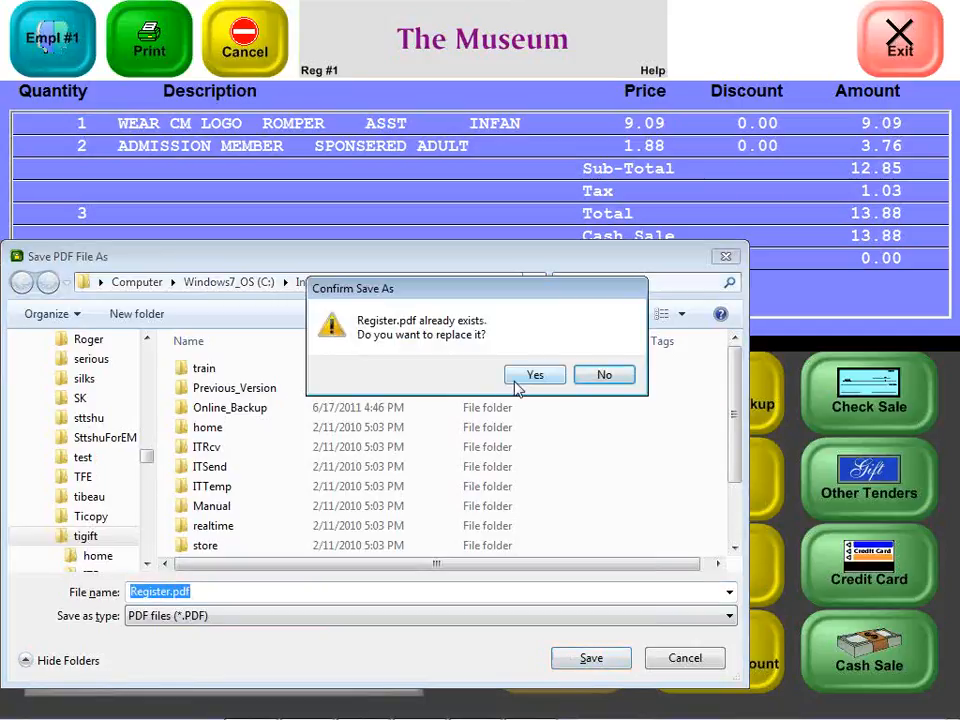
pyautogui.click(530, 376)
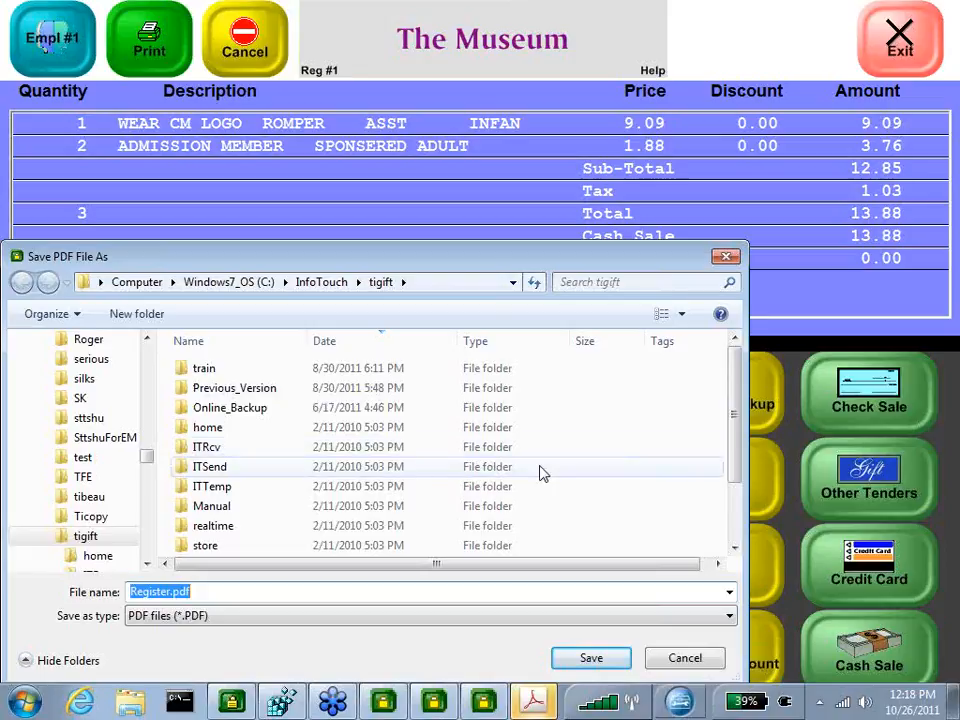
# Try to save the following ticket over Register.pdf while it is still open
pyautogui.click(621, 658)
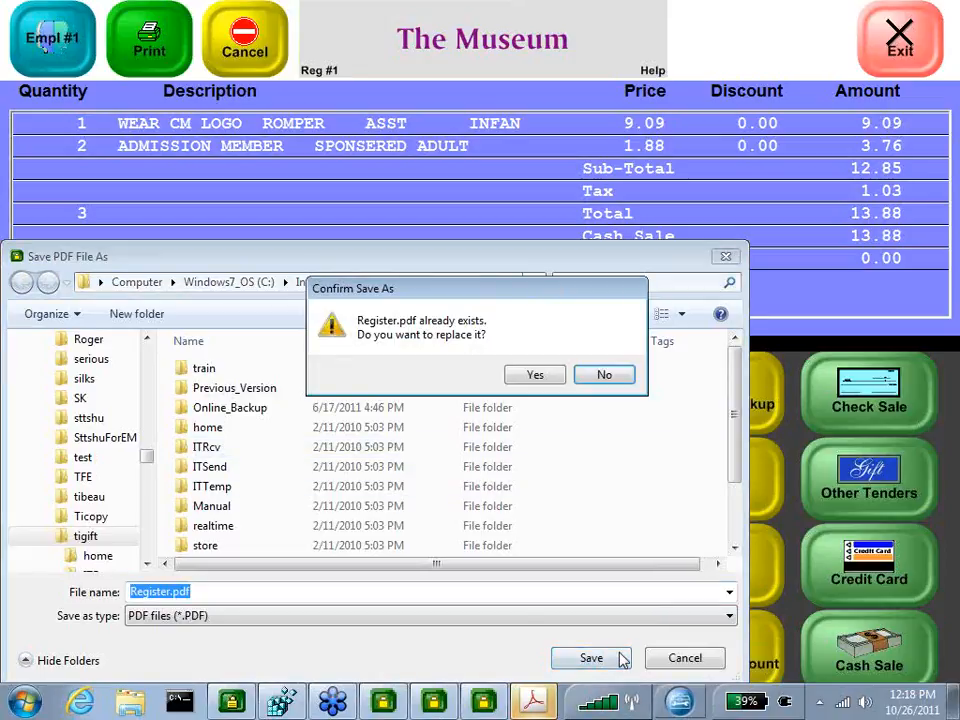
pyautogui.hotkey('alt', 'y')
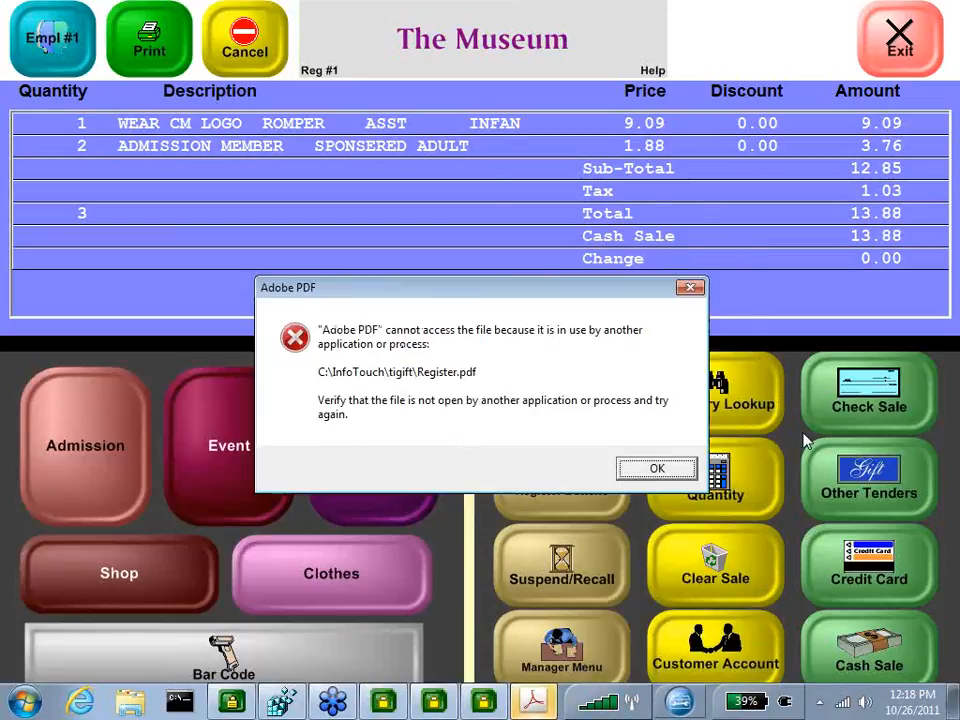
pyautogui.click(686, 467)
# Switch to Acrobat to view the Admit One ticket, then close it
pyautogui.click(533, 703)
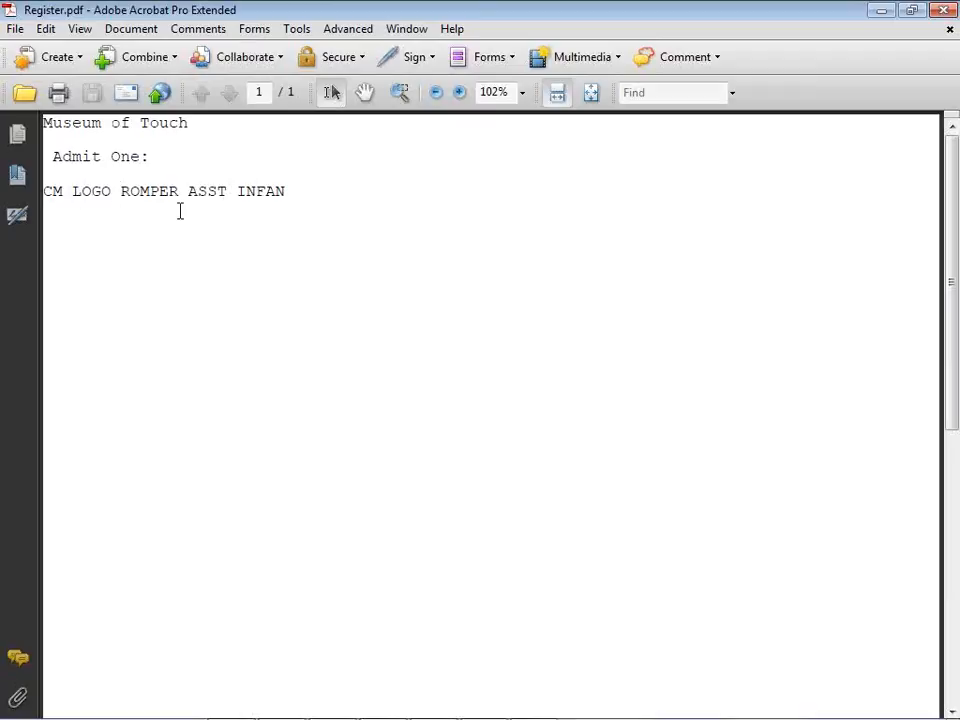
pyautogui.click(943, 10)
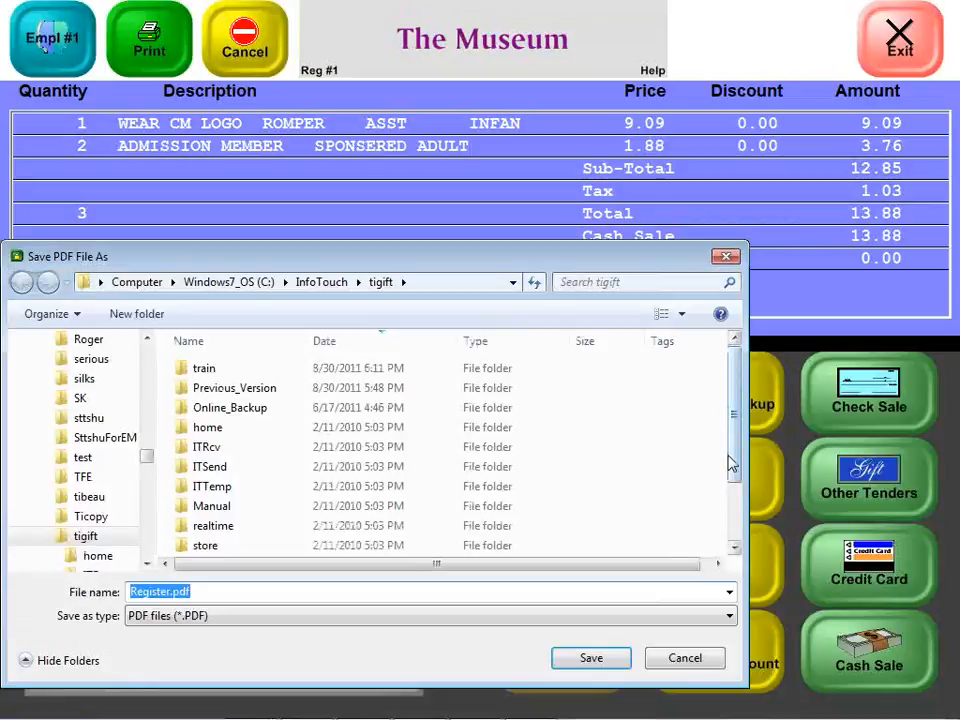
# Save the remaining ticket over Register.pdf and close the Acrobat view of it
pyautogui.click(572, 659)
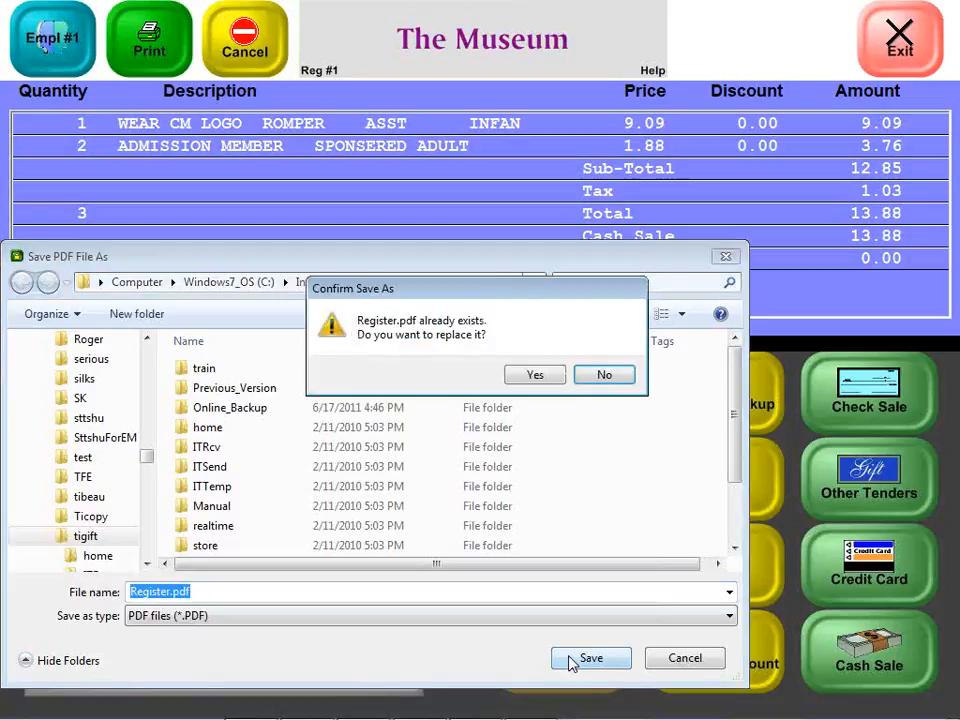
pyautogui.press('y')
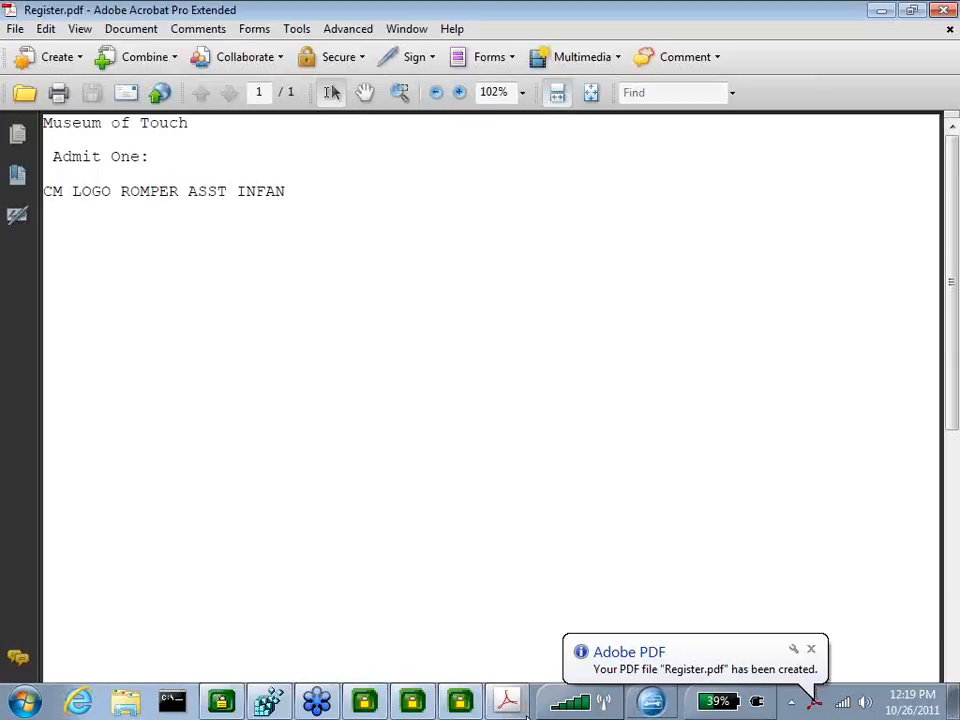
pyautogui.click(943, 10)
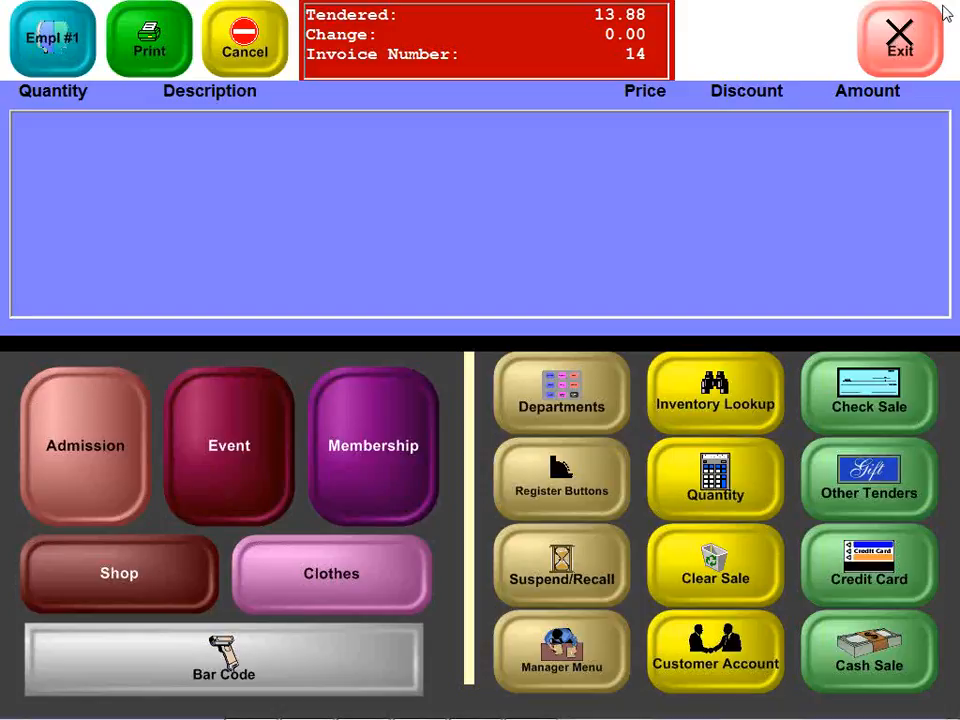
# Exit the Register module
pyautogui.click(890, 50)
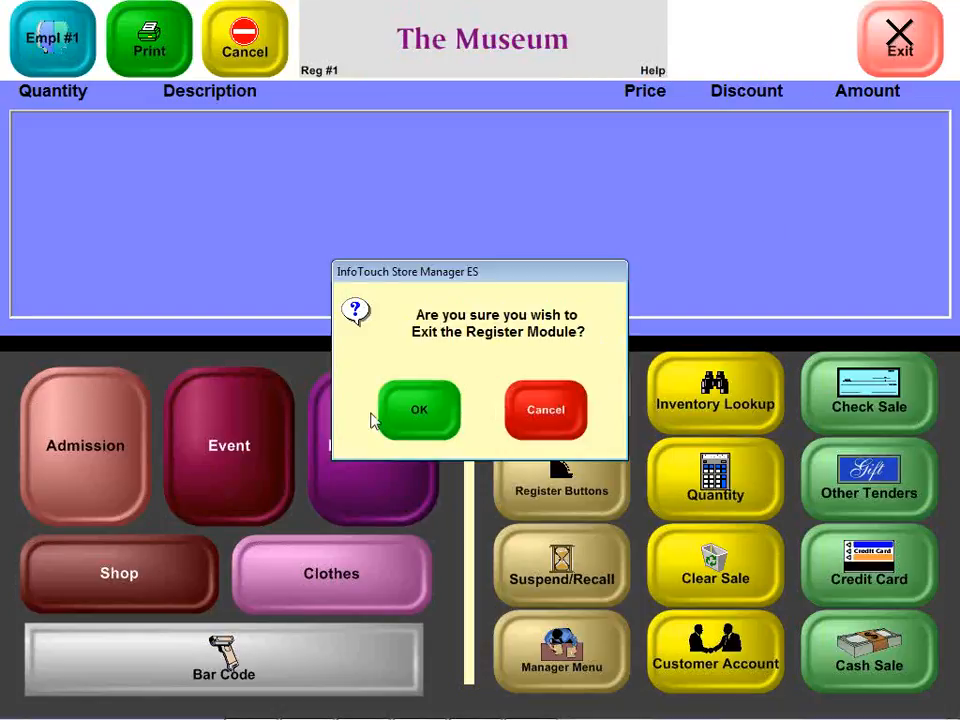
pyautogui.click(422, 414)
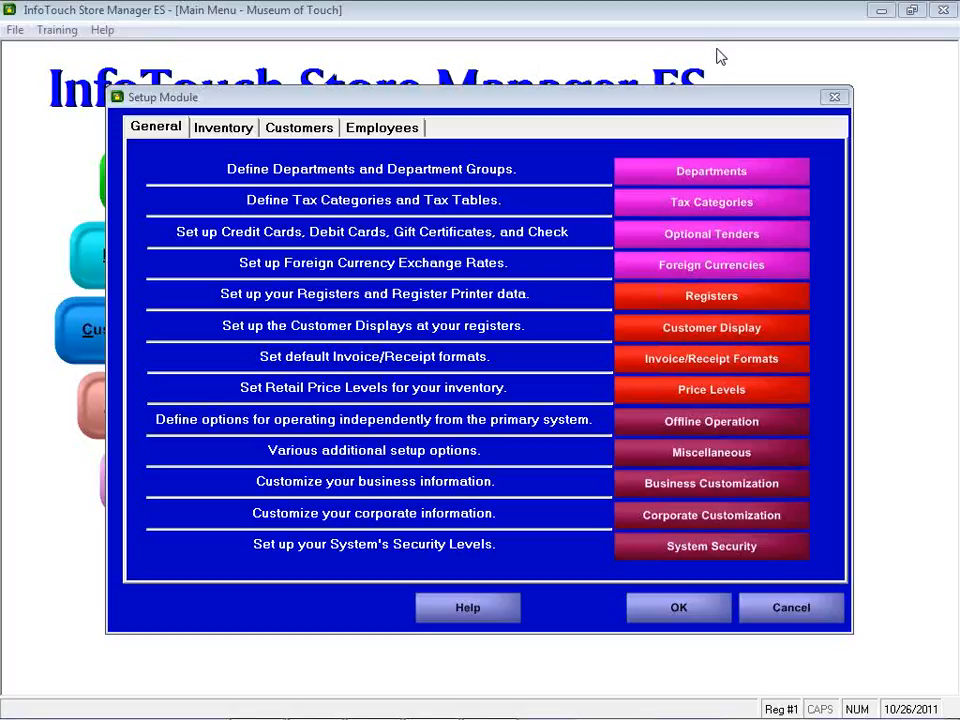
# Open the Departments setup from the Setup Module and close it again
pyautogui.click(710, 174)
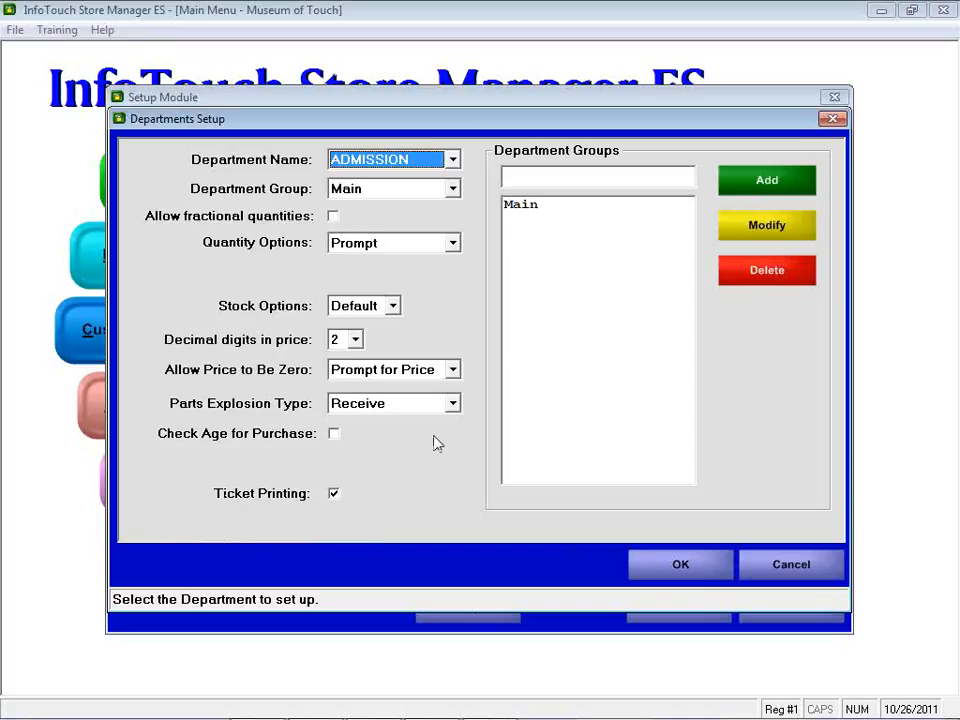
pyautogui.click(795, 572)
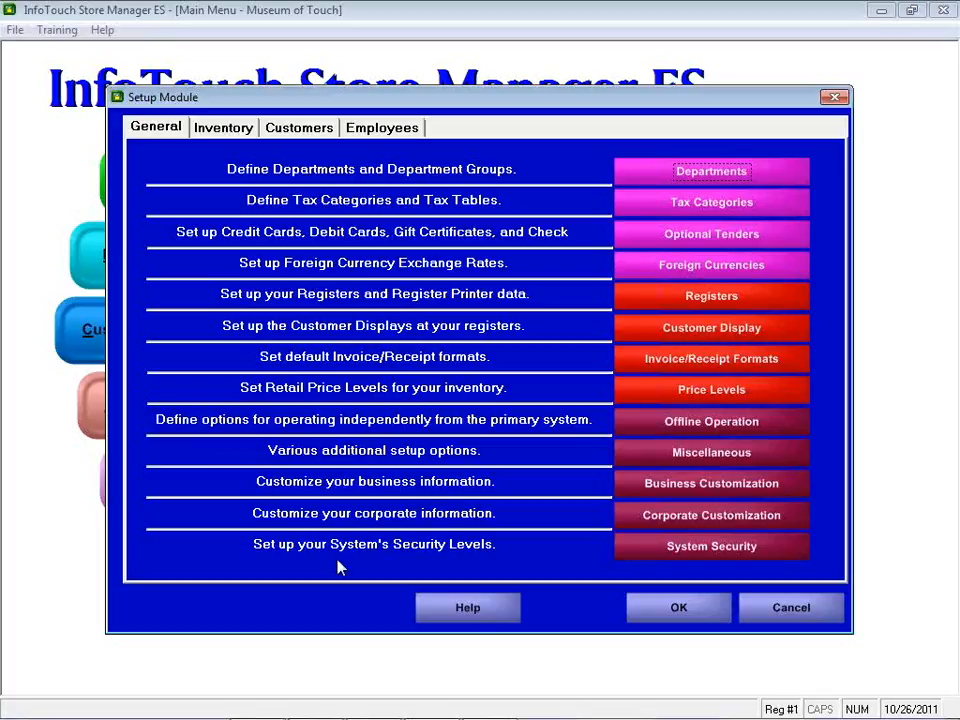
# Switch to the Registry Editor and open the InfoTouch Corporation\InfoTouch key
pyautogui.moveTo(374, 707)
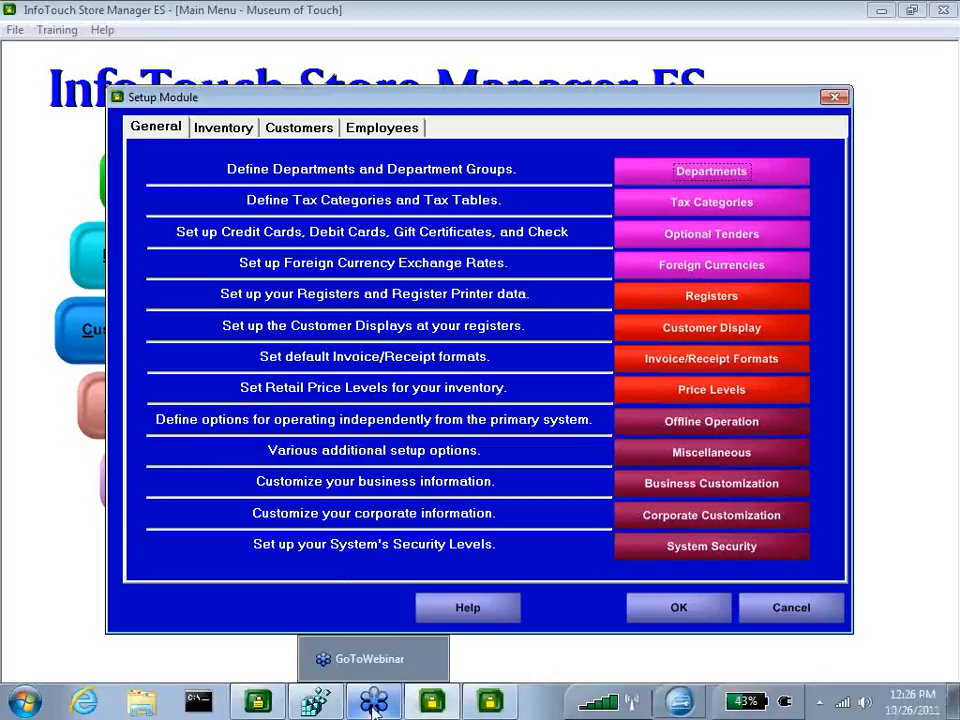
pyautogui.click(316, 701)
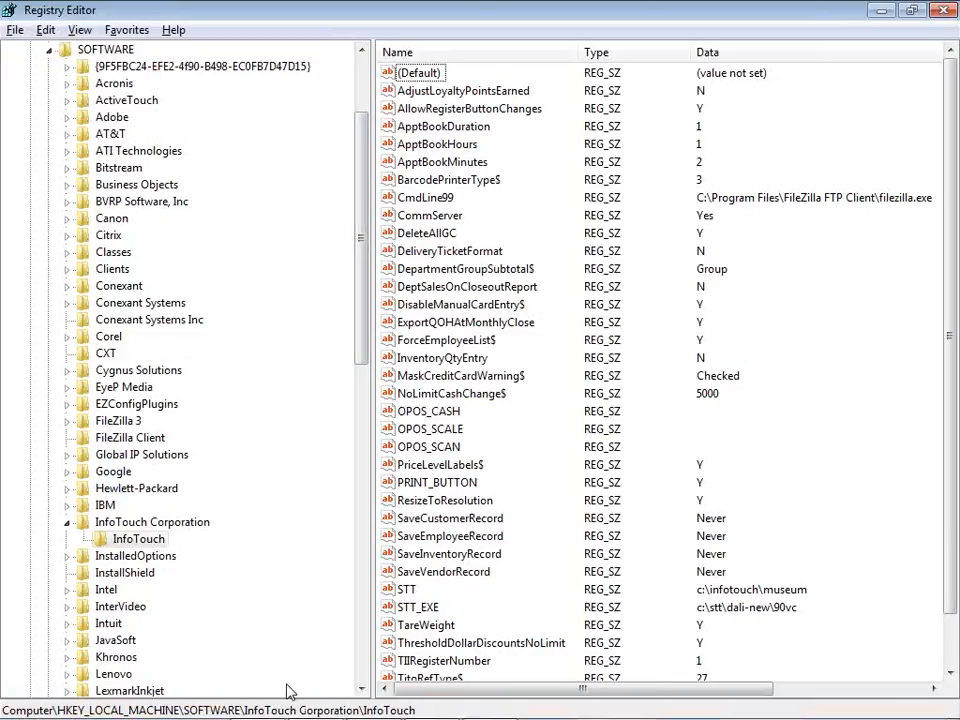
pyautogui.click(141, 541)
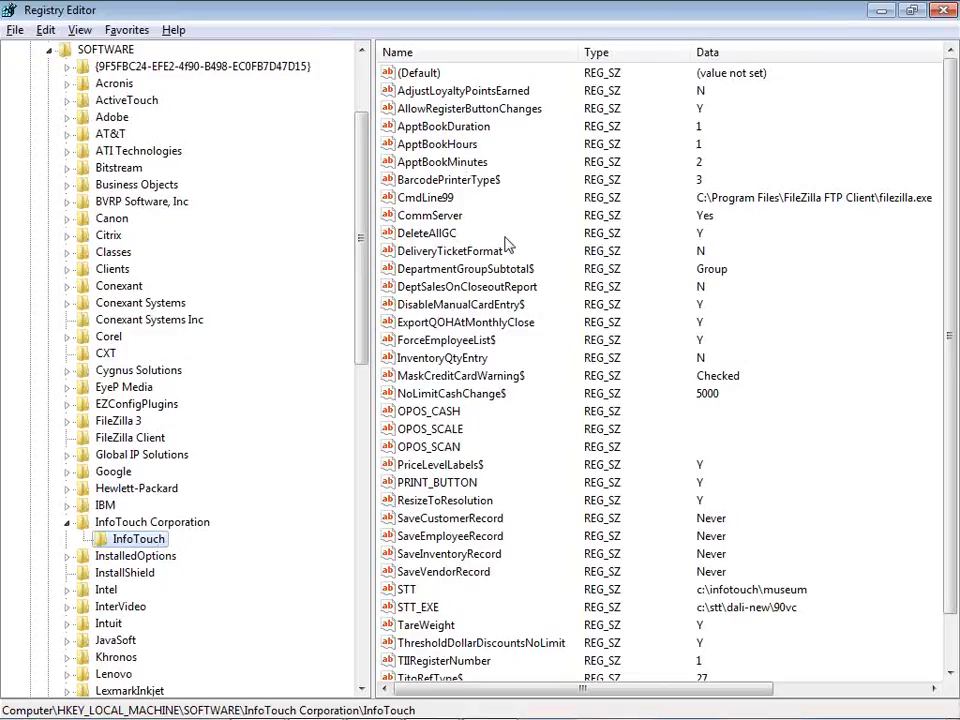
# Open the DeliveryTicketFormat registry value and read its description in the help's Registry and Environment Settings topic
pyautogui.doubleClick(456, 258)
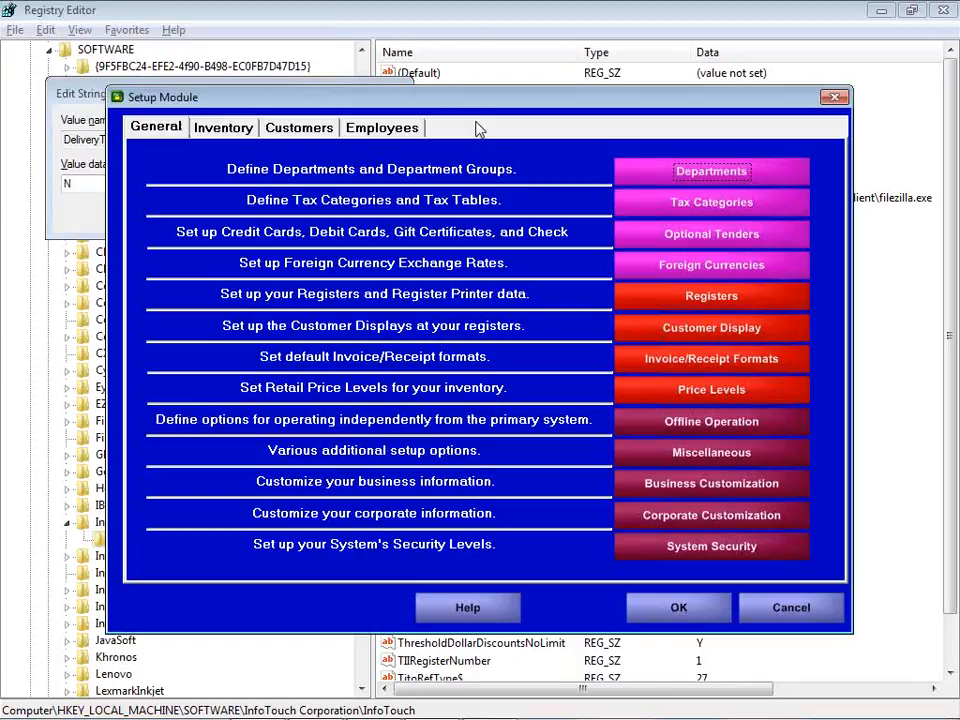
pyautogui.press('F1')
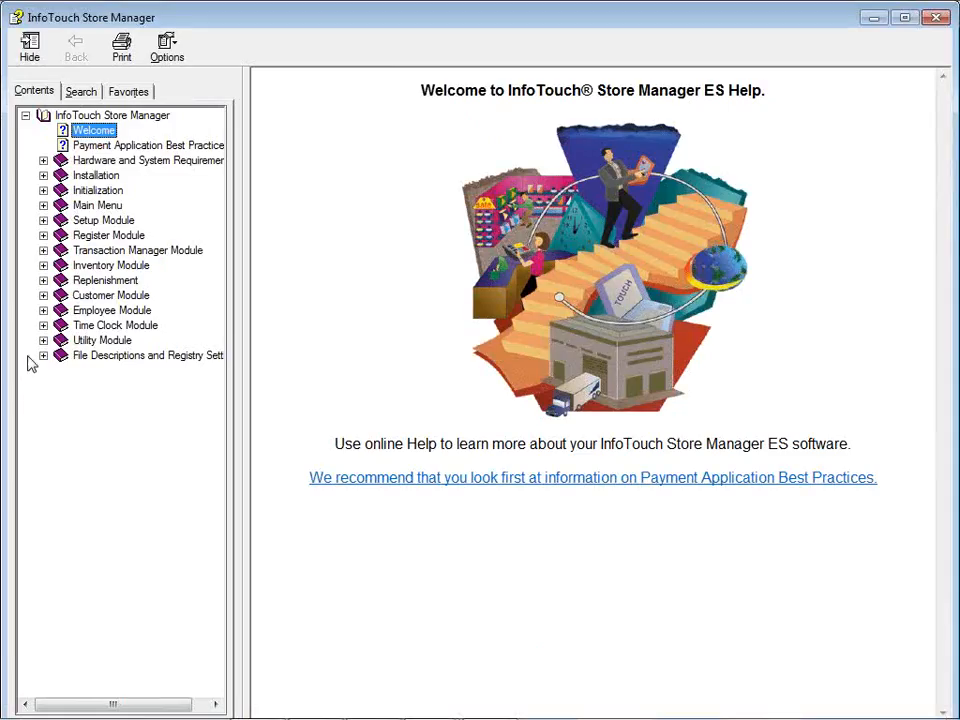
pyautogui.click(43, 356)
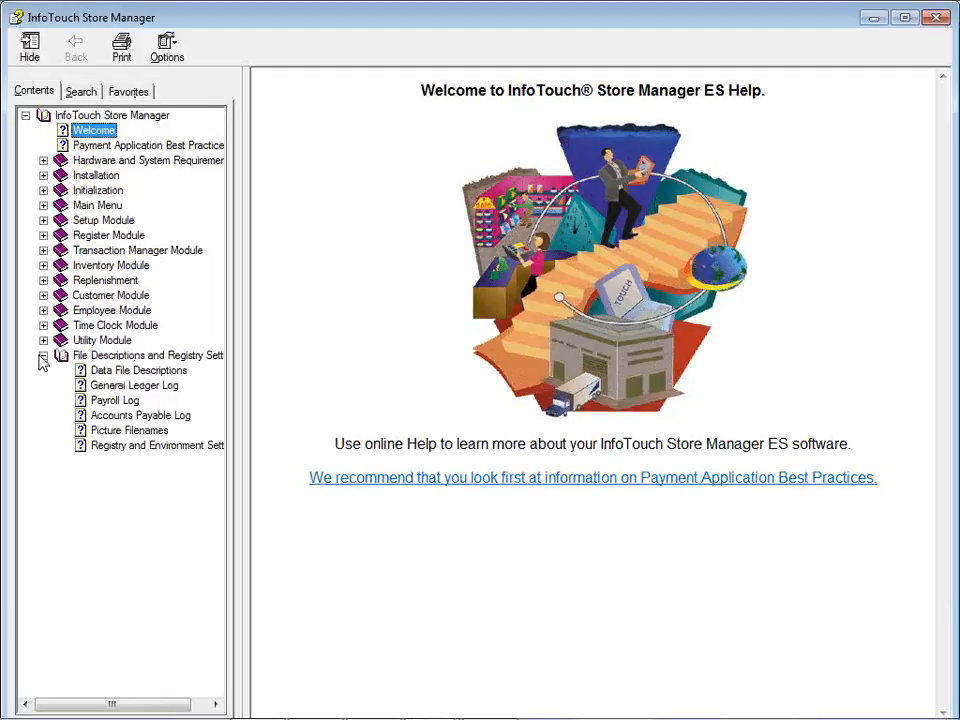
pyautogui.click(117, 444)
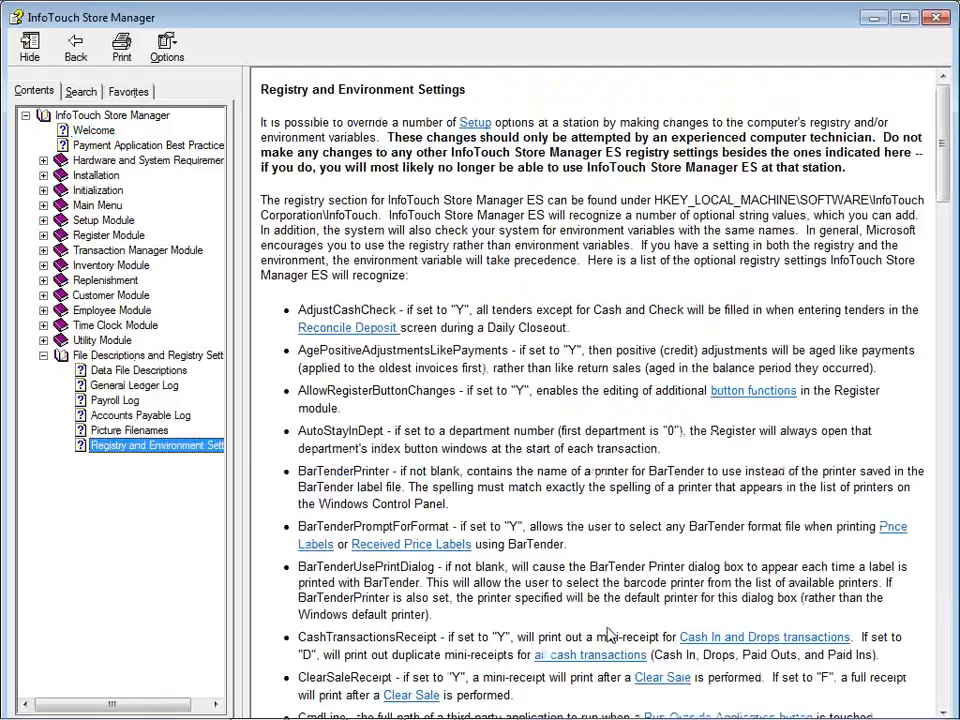
pyautogui.scroll(-4, 617, 595)
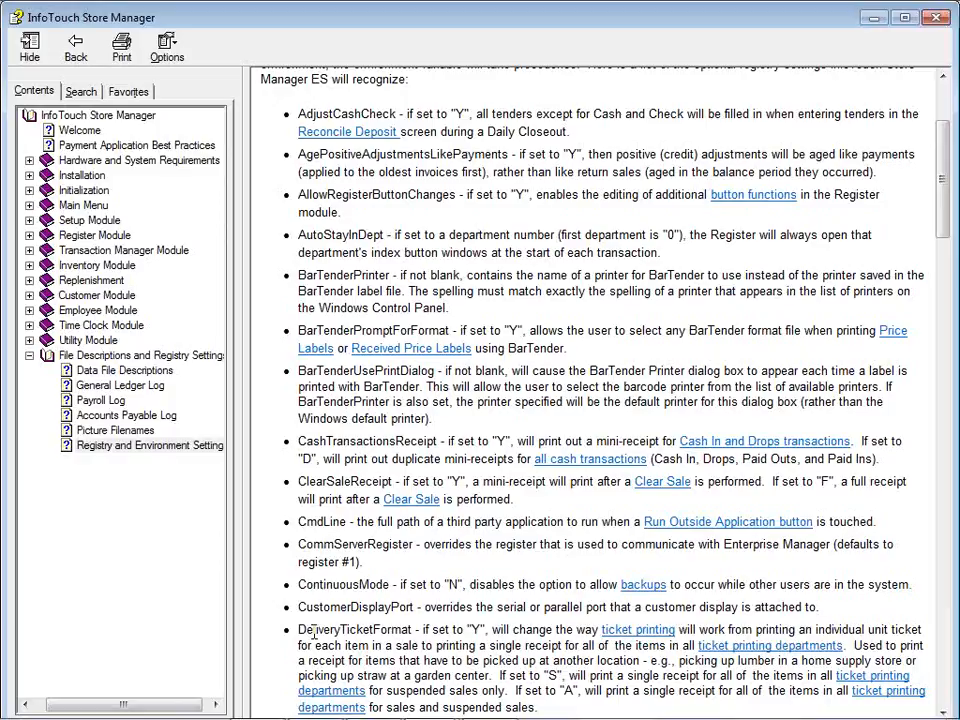
# Set the DeliveryTicketFormat registry value to Y
pyautogui.hotkey('alt', 'Tab')
pyautogui.hotkey('alt', 'Tab')
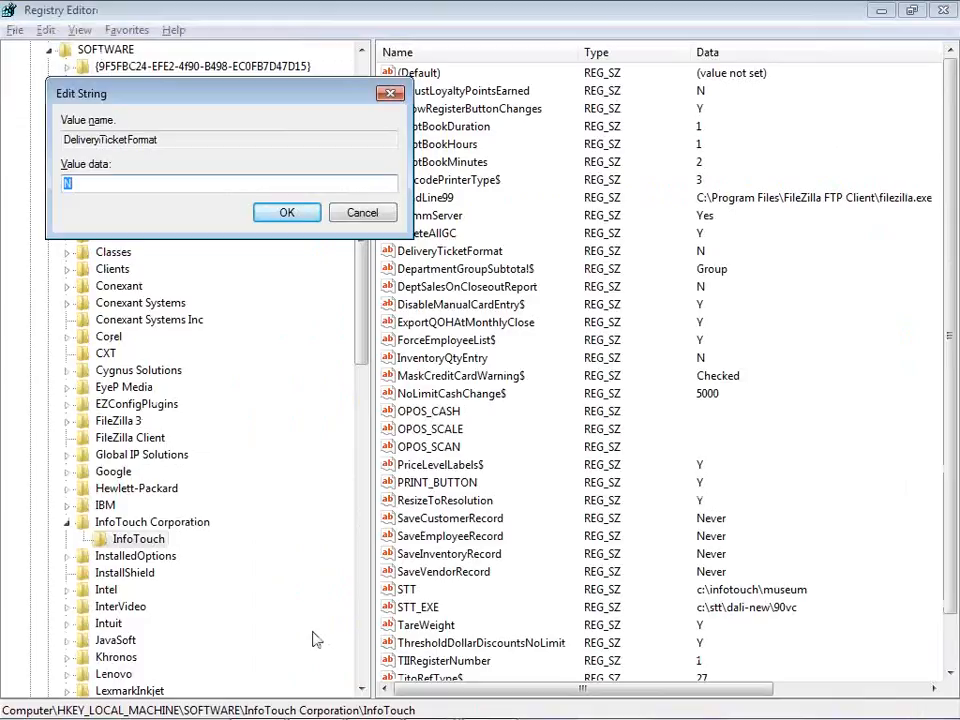
pyautogui.hotkey('alt', 'Tab')
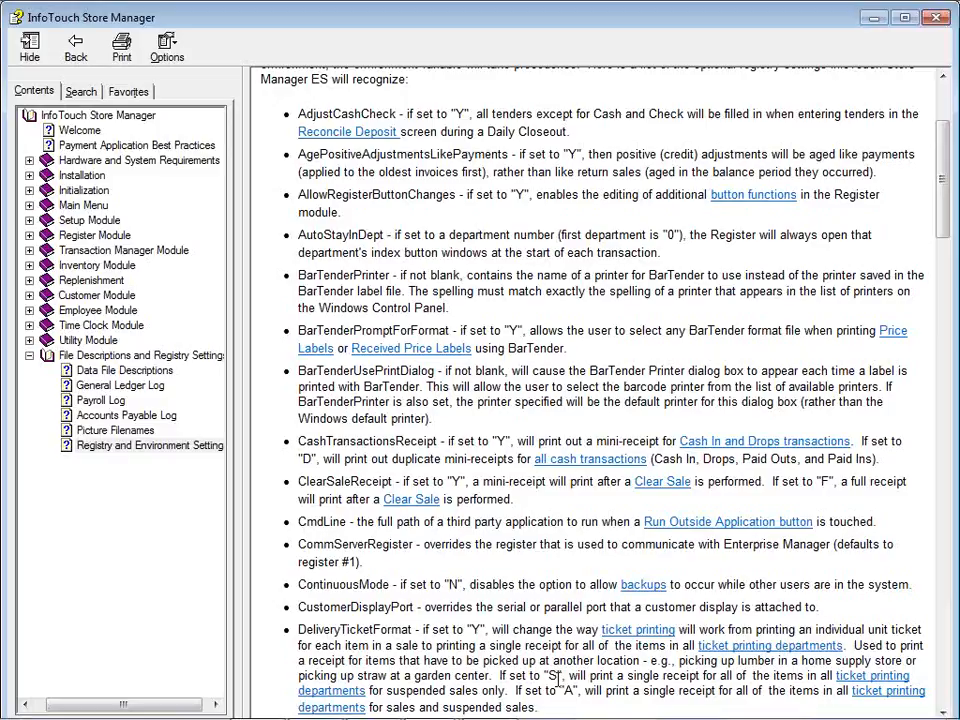
pyautogui.hotkey('alt', 'Tab')
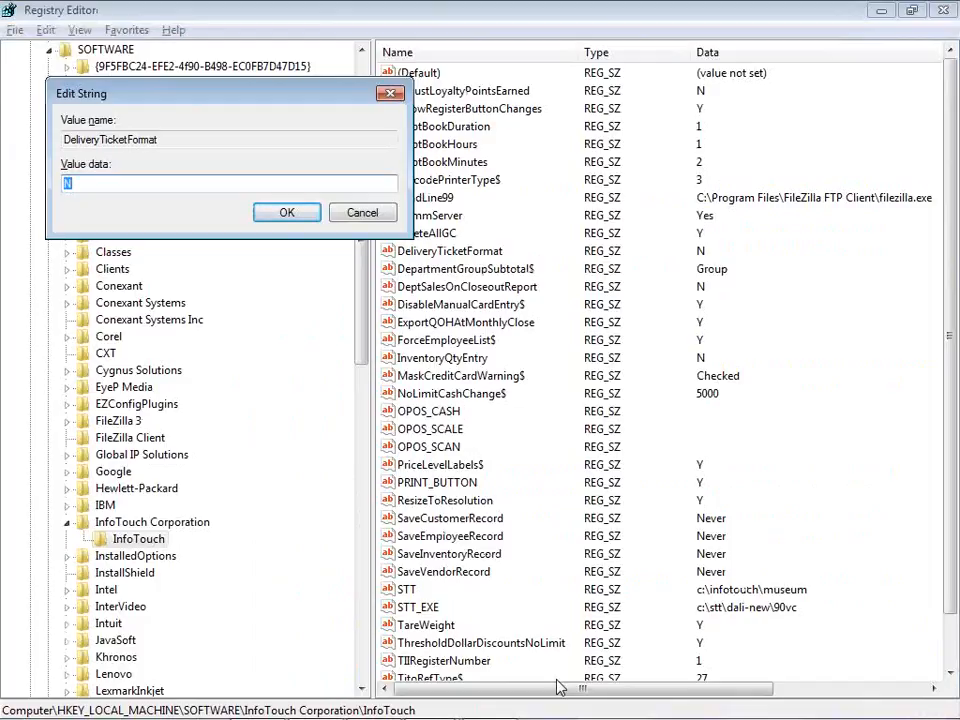
pyautogui.write('Y')
pyautogui.press('Return')
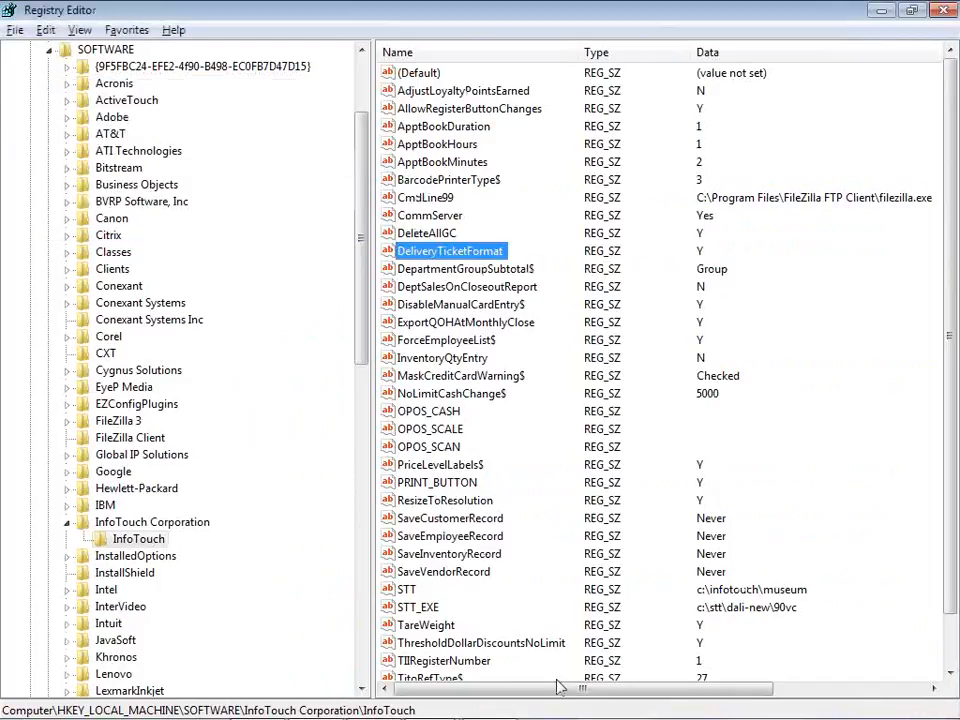
# Switch to the open Invoice Formatter window and close it
pyautogui.hotkey('alt', 'Tab')
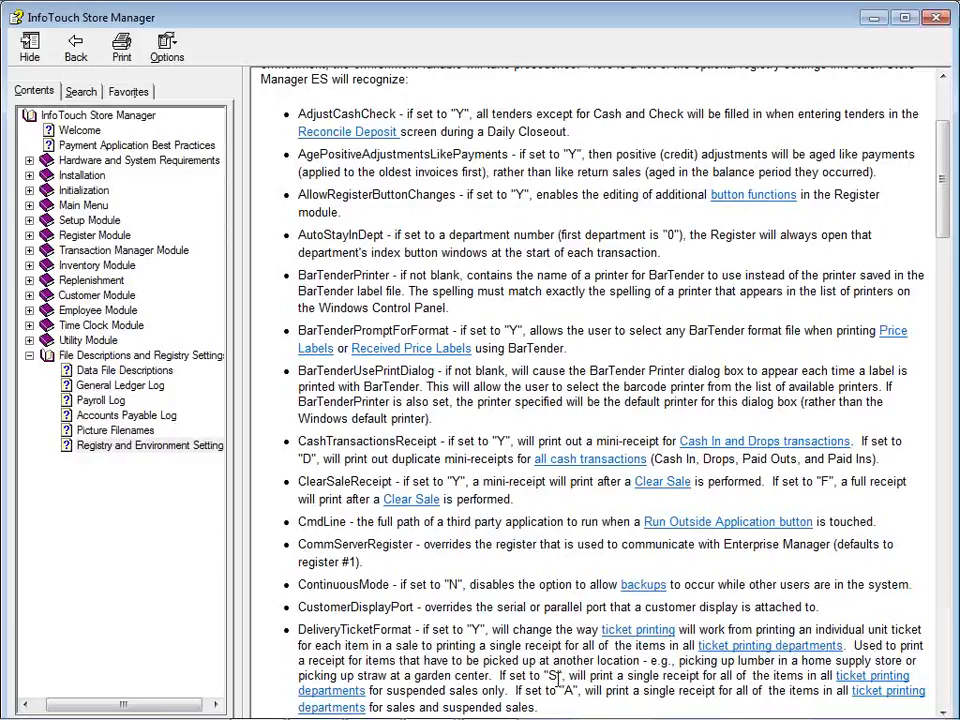
pyautogui.hotkey('alt', 'Tab')
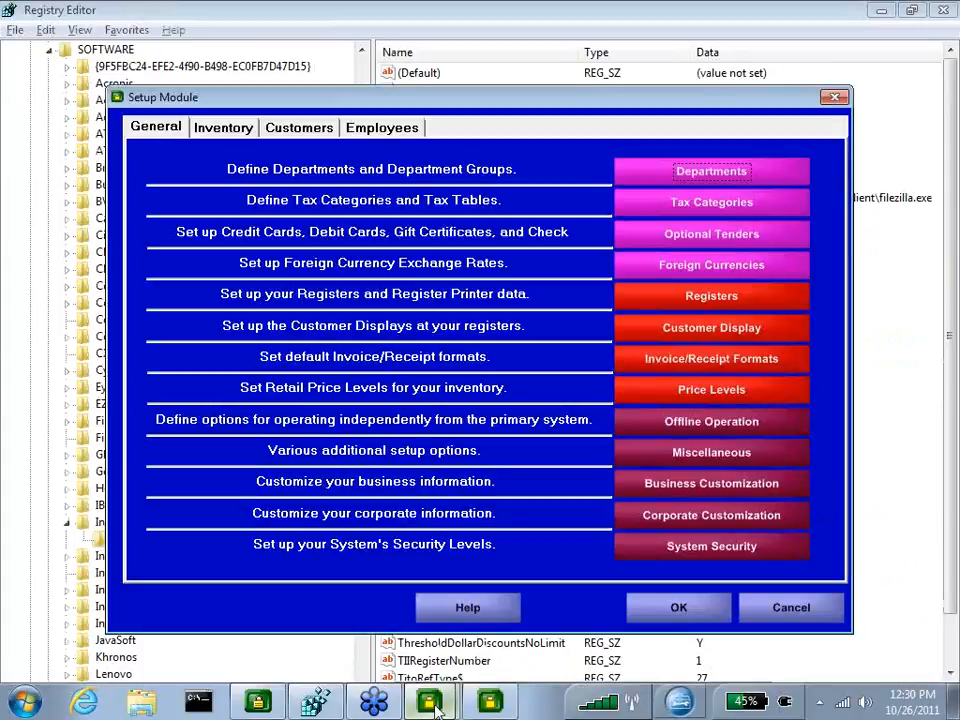
pyautogui.click(498, 692)
pyautogui.click(557, 418)
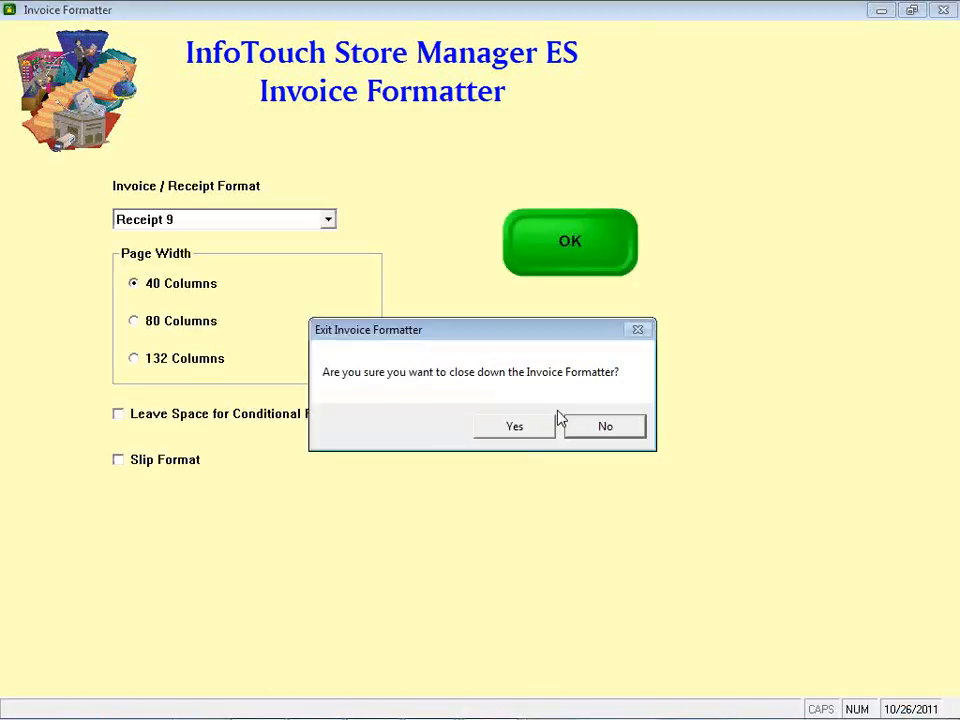
pyautogui.click(515, 426)
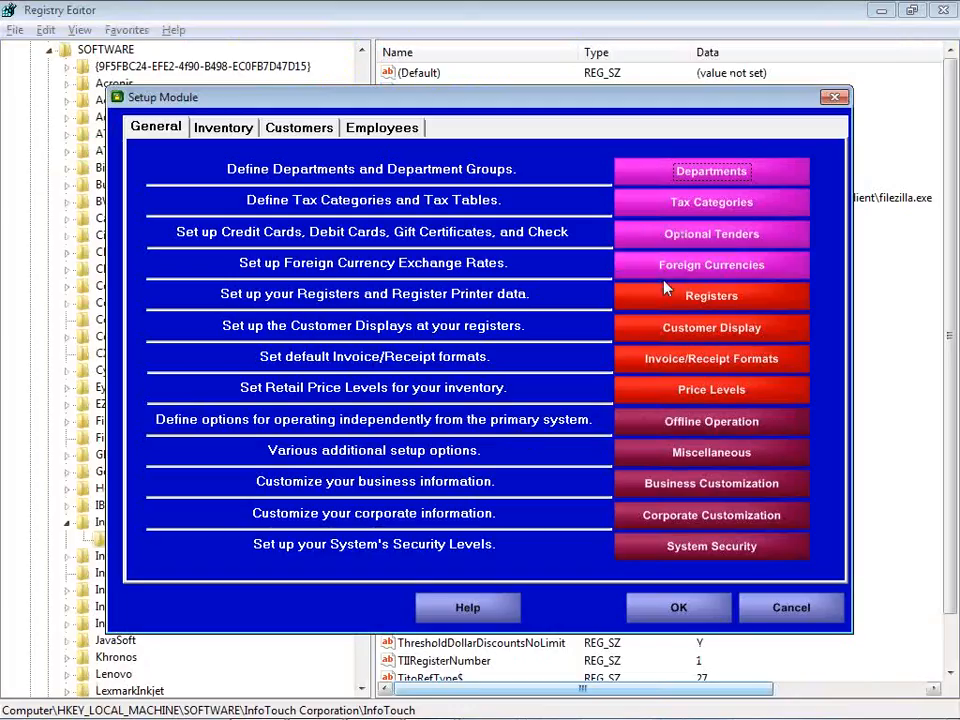
# Set the Ticket Printing format to Receipt8 under the tender and transaction receipt formats, then close the Setup Module
pyautogui.click(679, 374)
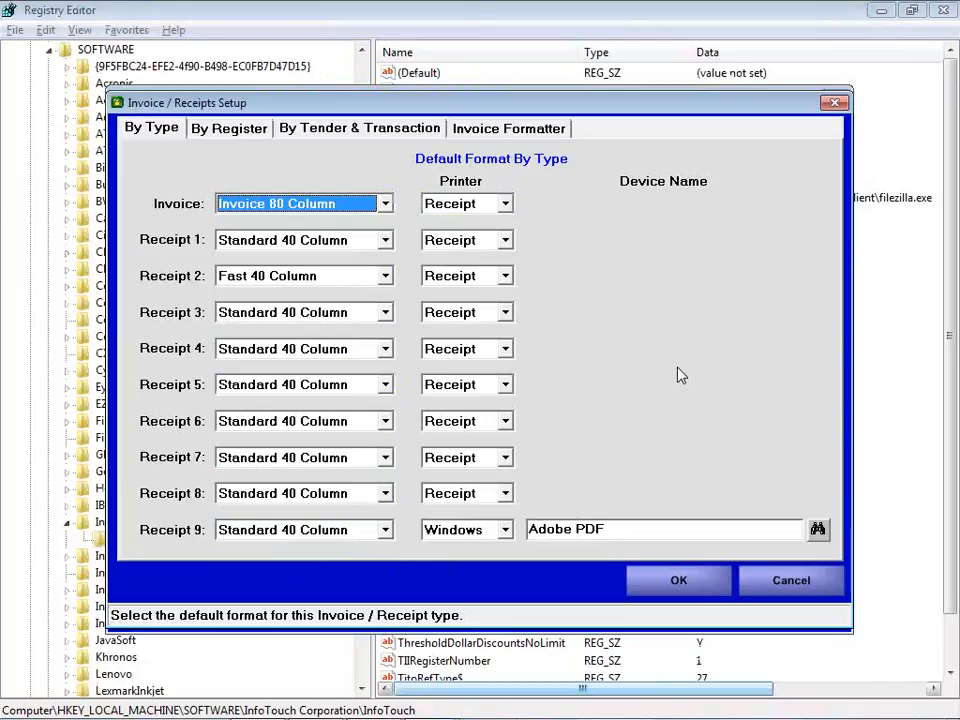
pyautogui.click(335, 138)
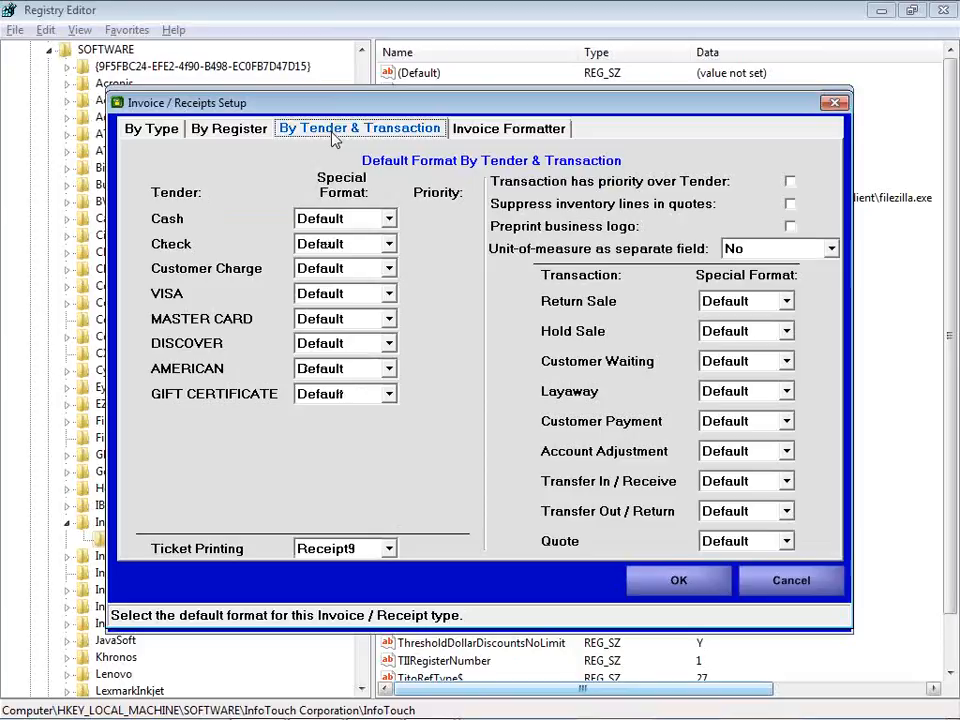
pyautogui.click(311, 549)
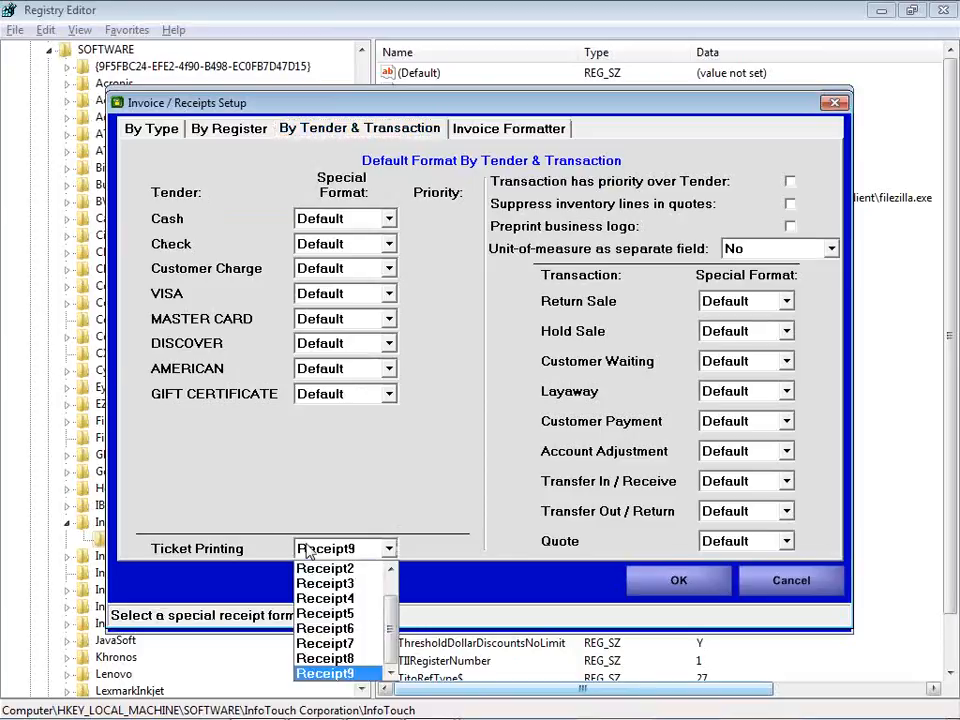
pyautogui.click(320, 659)
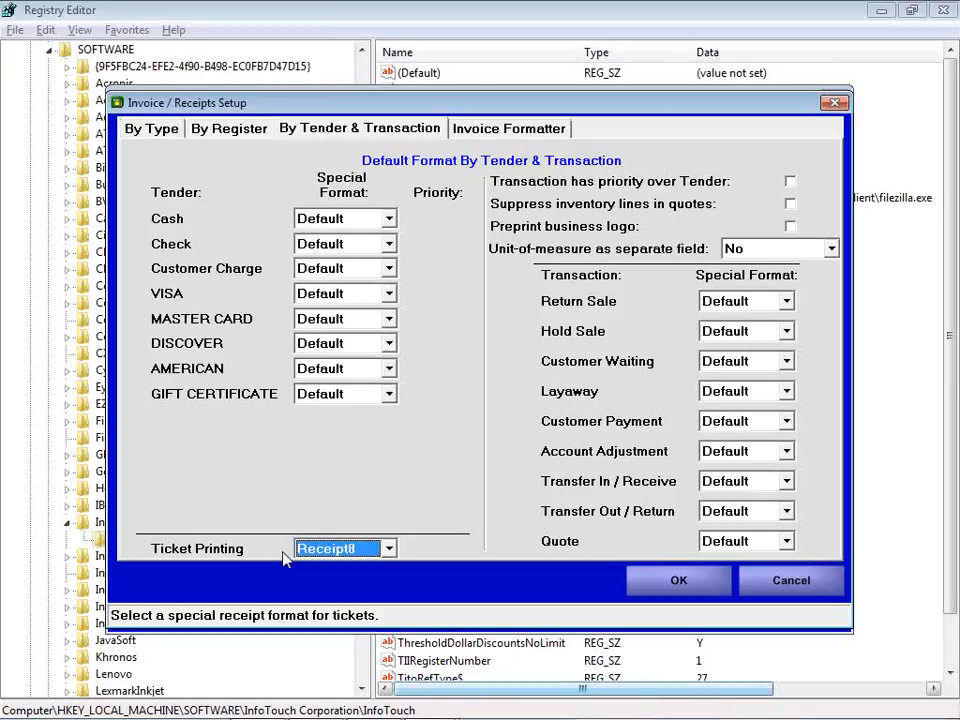
pyautogui.click(662, 590)
pyautogui.click(664, 615)
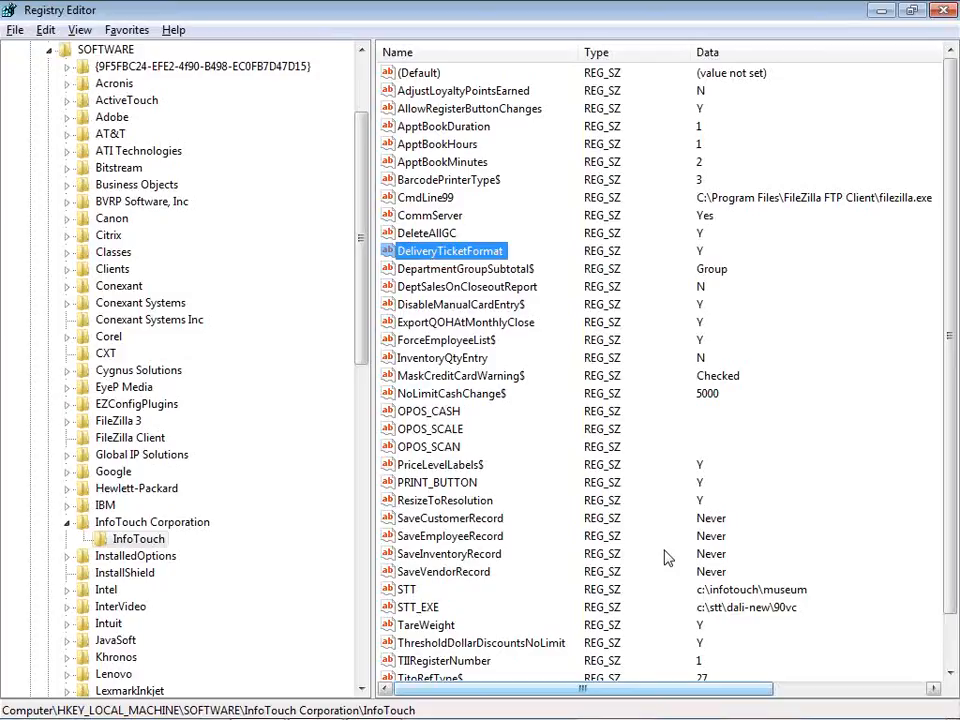
# Switch to the Store Manager main menu and open the Register module
pyautogui.hotkey('alt', 'Tab')
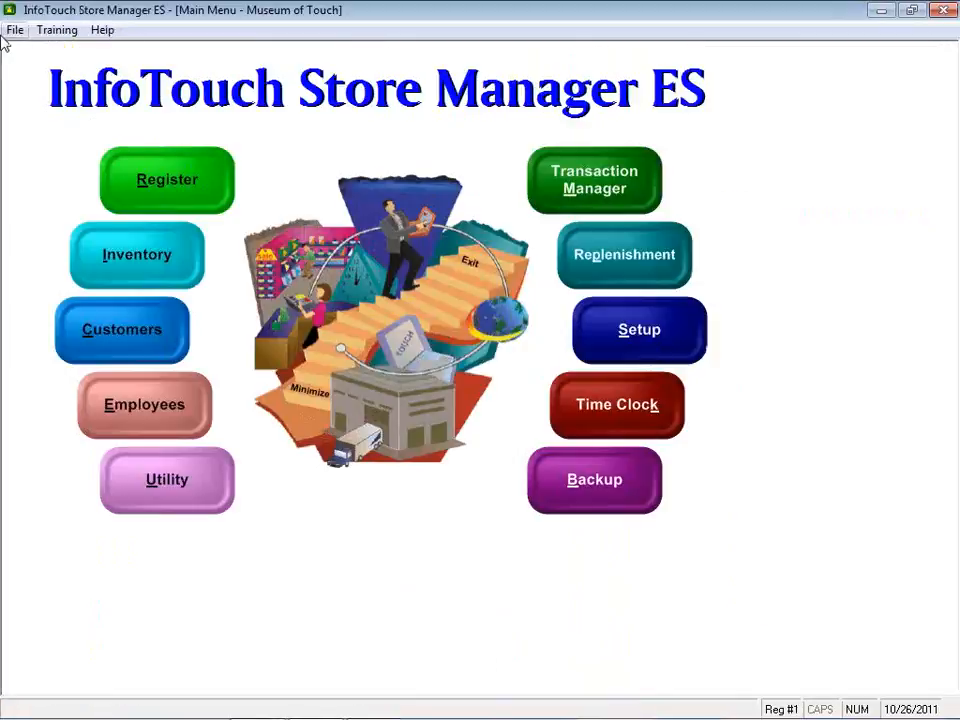
pyautogui.click(143, 174)
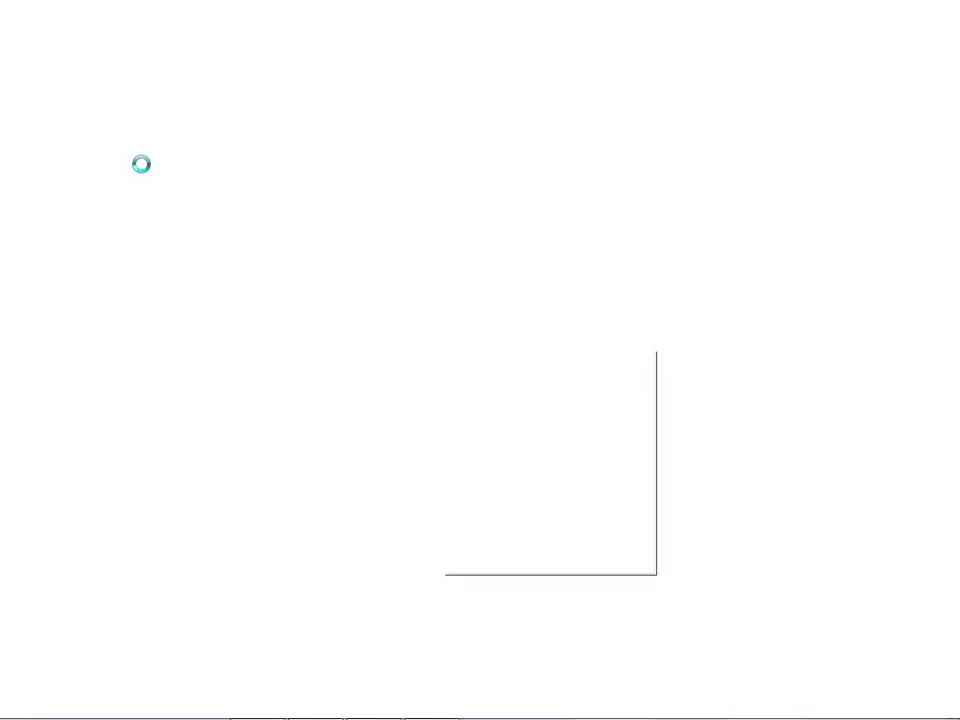
pyautogui.press('Return')
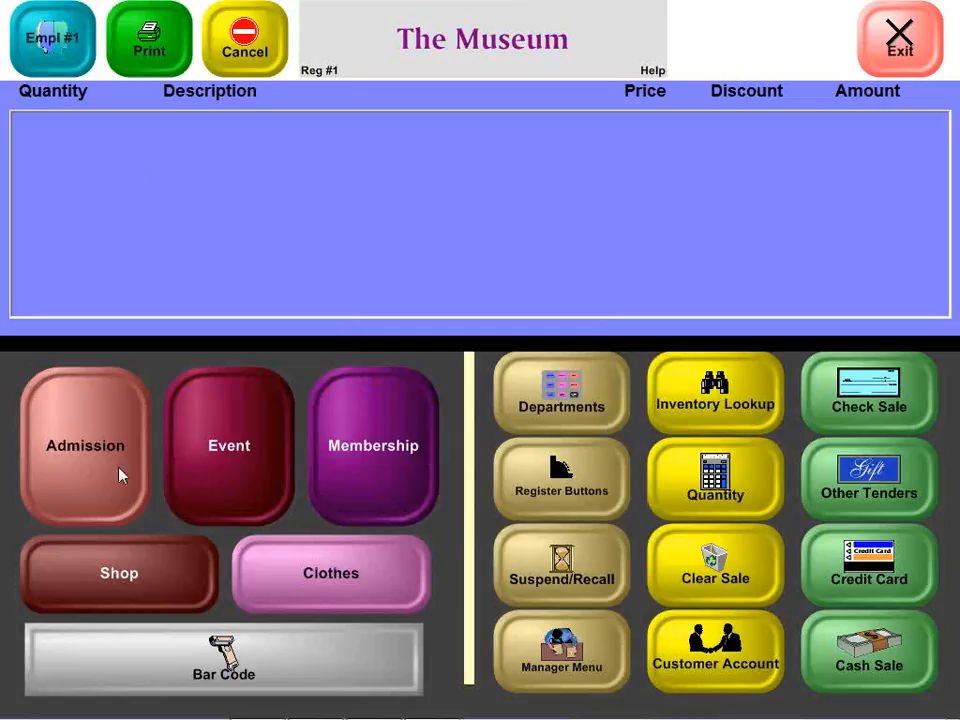
# Add Crayola Fabric Crayons from the Shop Art department to the sale
pyautogui.click(127, 592)
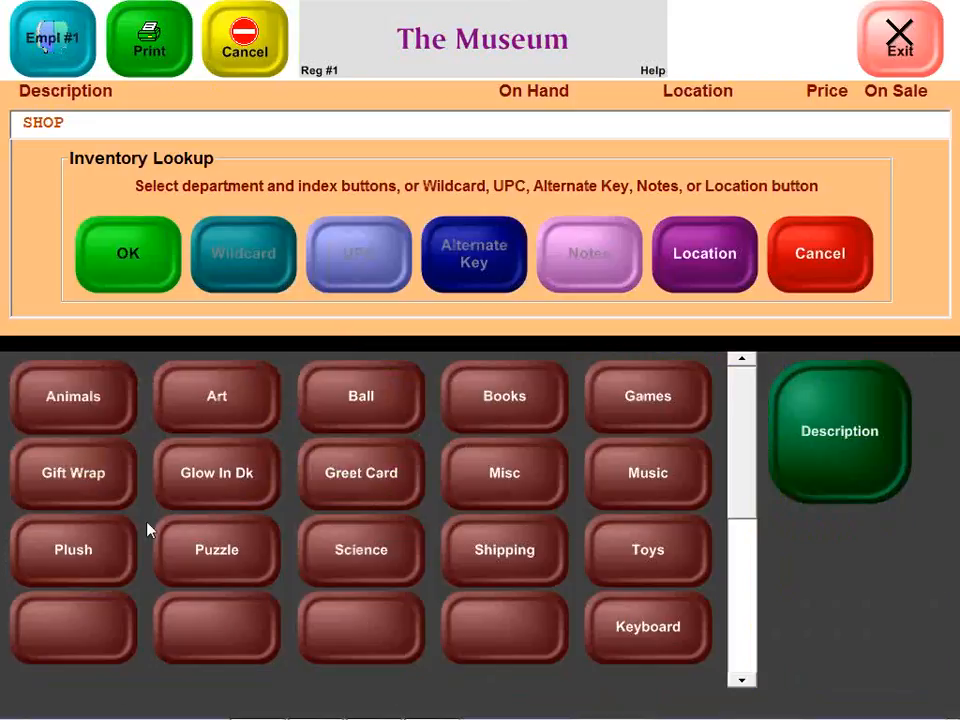
pyautogui.click(204, 401)
pyautogui.click(141, 232)
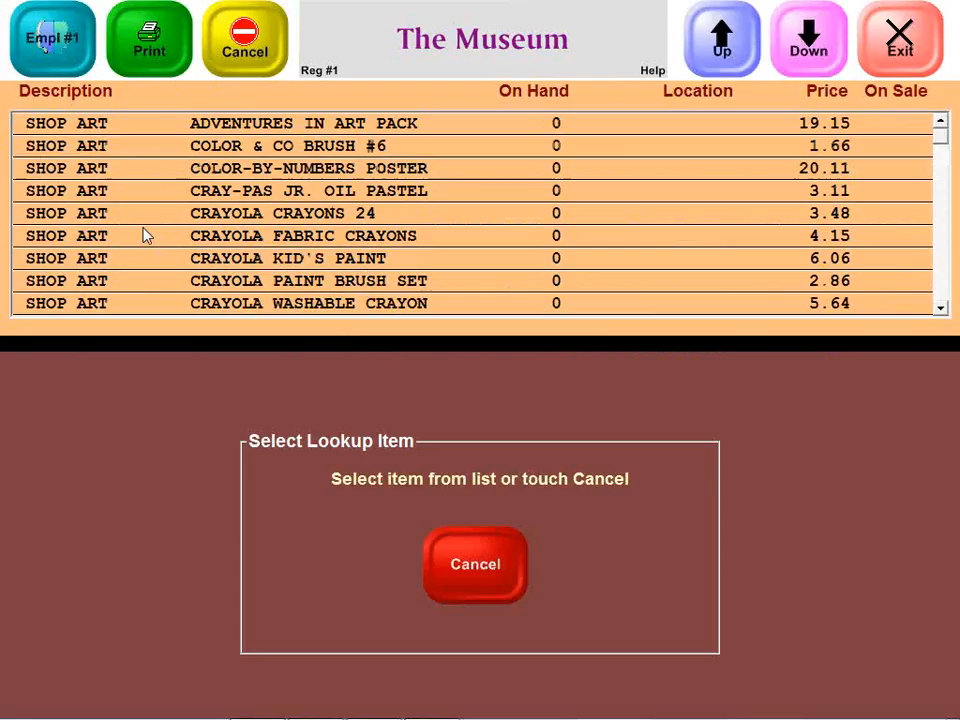
pyautogui.click(167, 233)
pyautogui.click(460, 442)
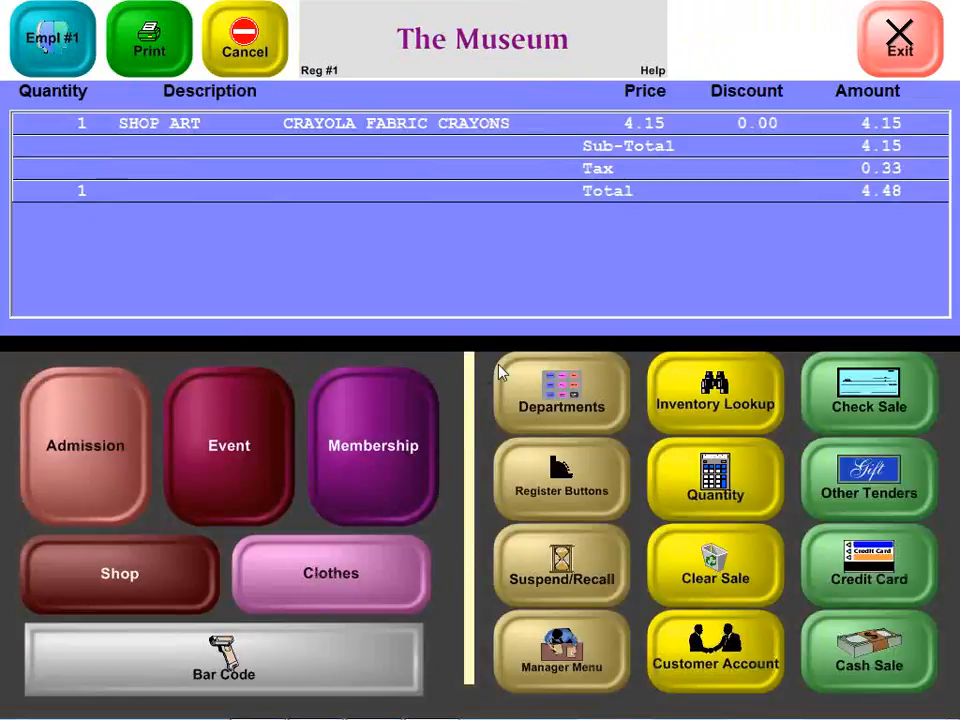
# Add two Admission Special First Tuesday tickets to the sale
pyautogui.click(35, 437)
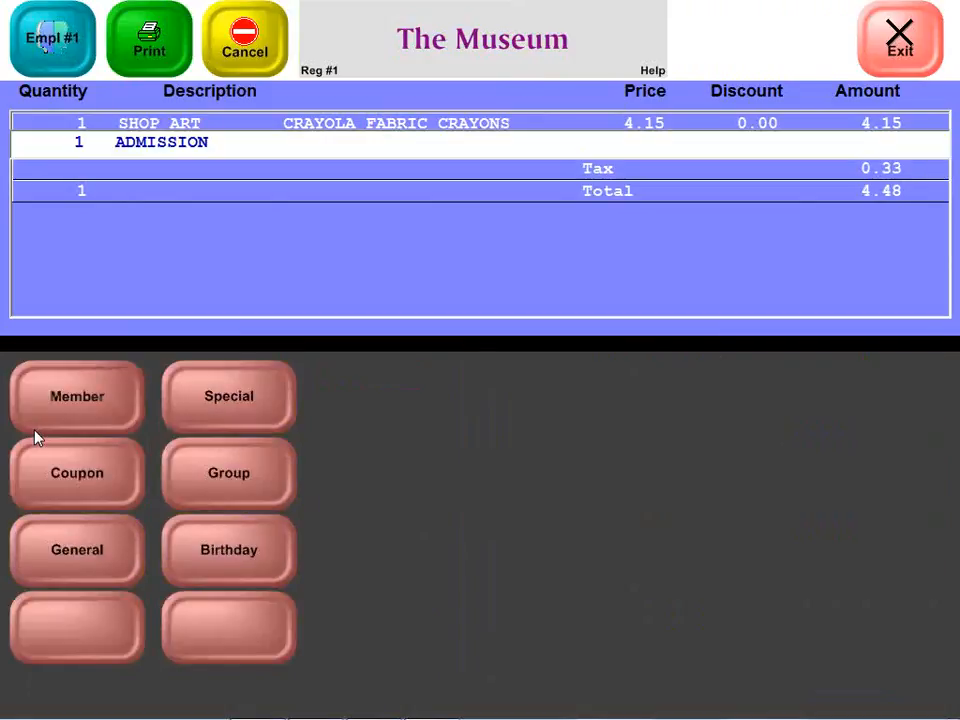
pyautogui.click(242, 392)
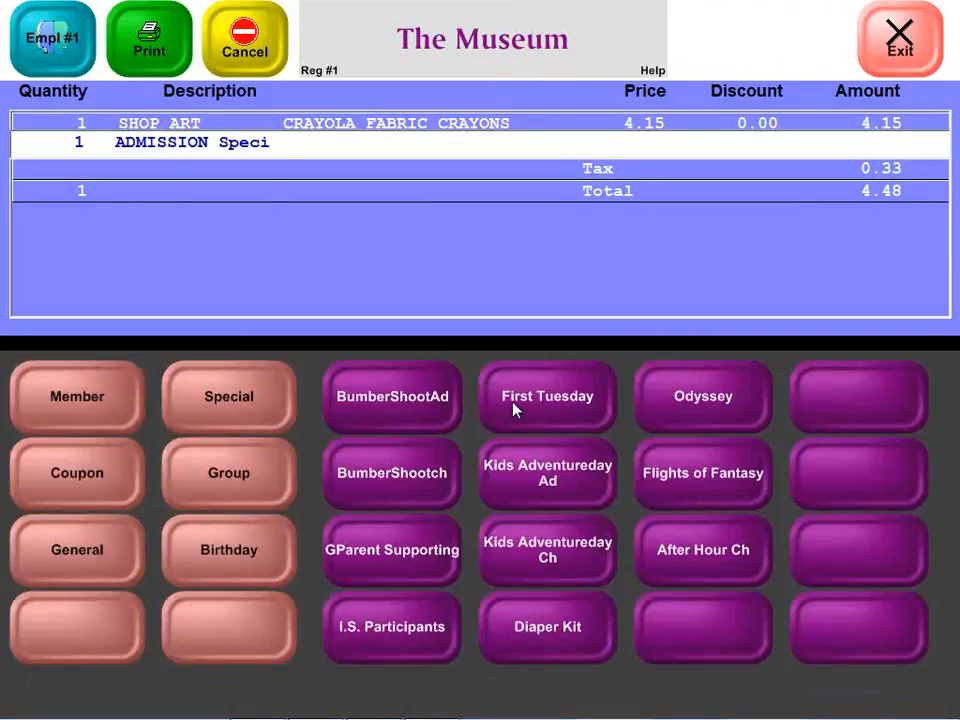
pyautogui.click(513, 408)
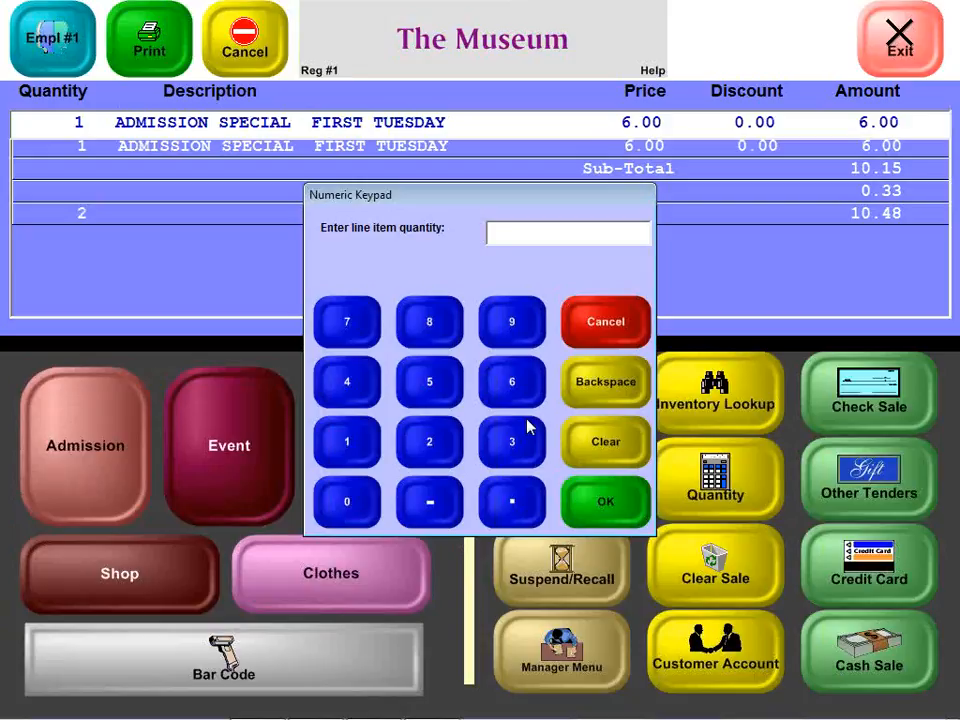
pyautogui.write('2')
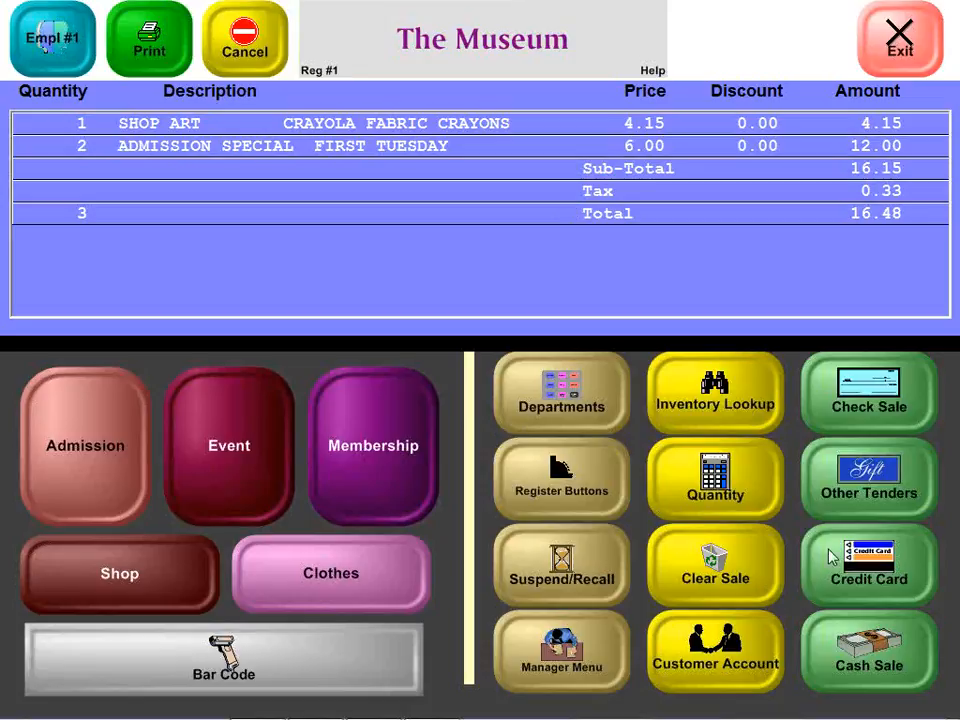
# Complete the sale as a cash sale and save the printed ticket over Register.pdf
pyautogui.click(855, 660)
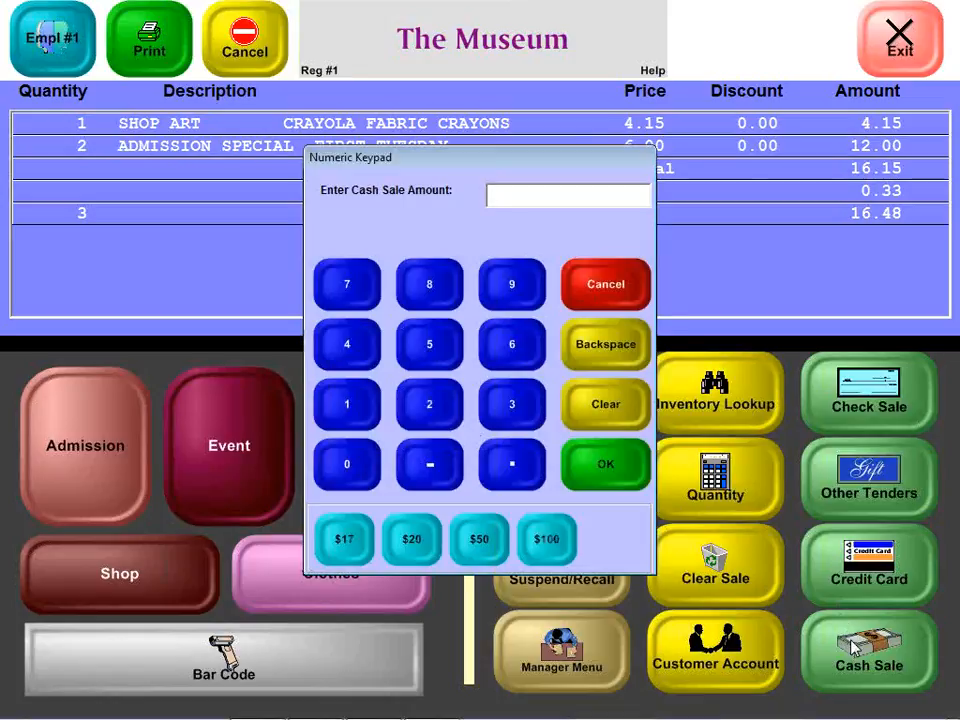
pyautogui.click(602, 463)
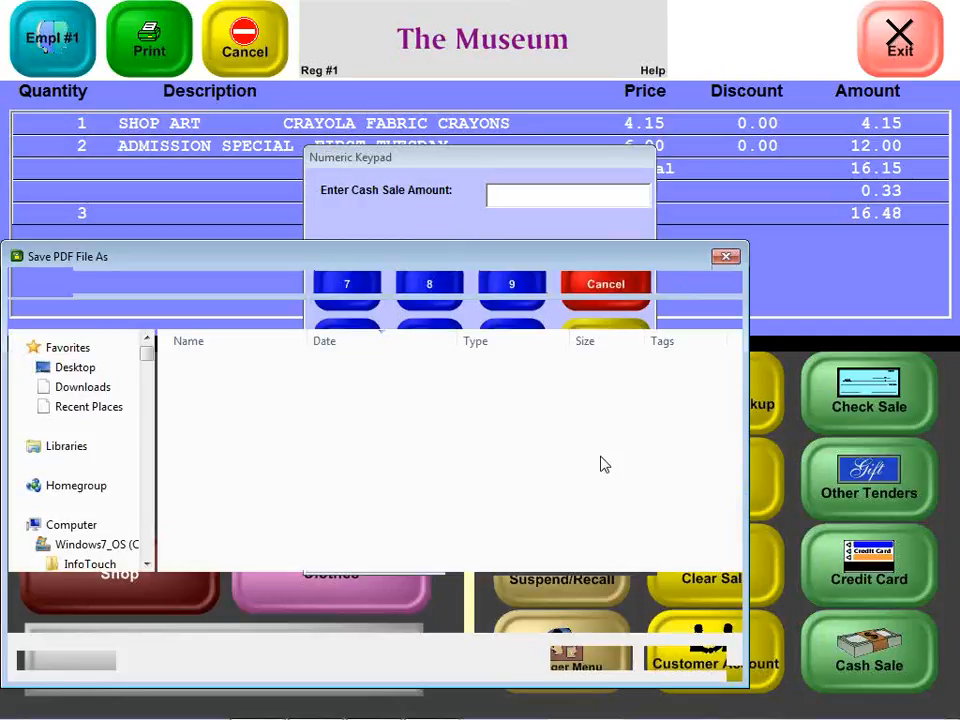
pyautogui.press('Return')
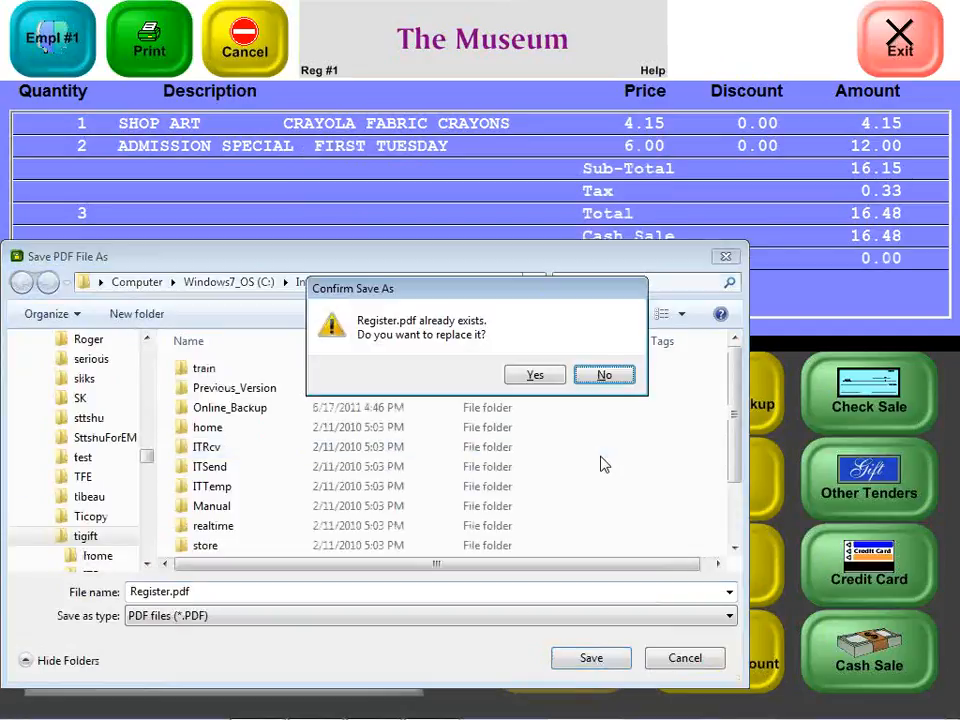
pyautogui.press('y')
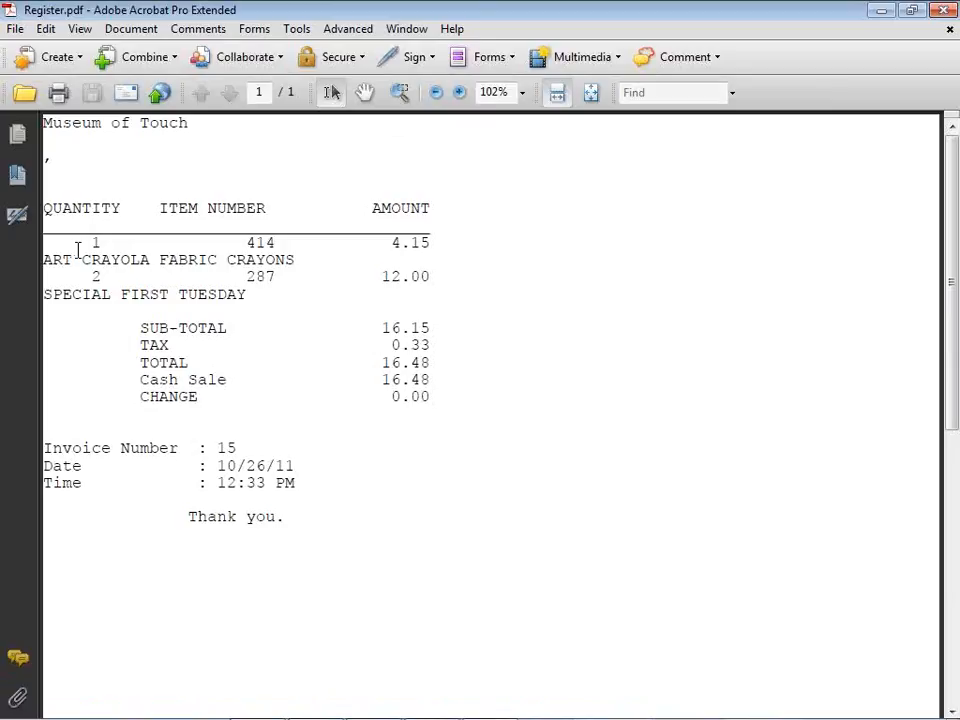
# Switch back to the Store Manager main menu and open the Setup Module
pyautogui.hotkey('alt', 'Tab')
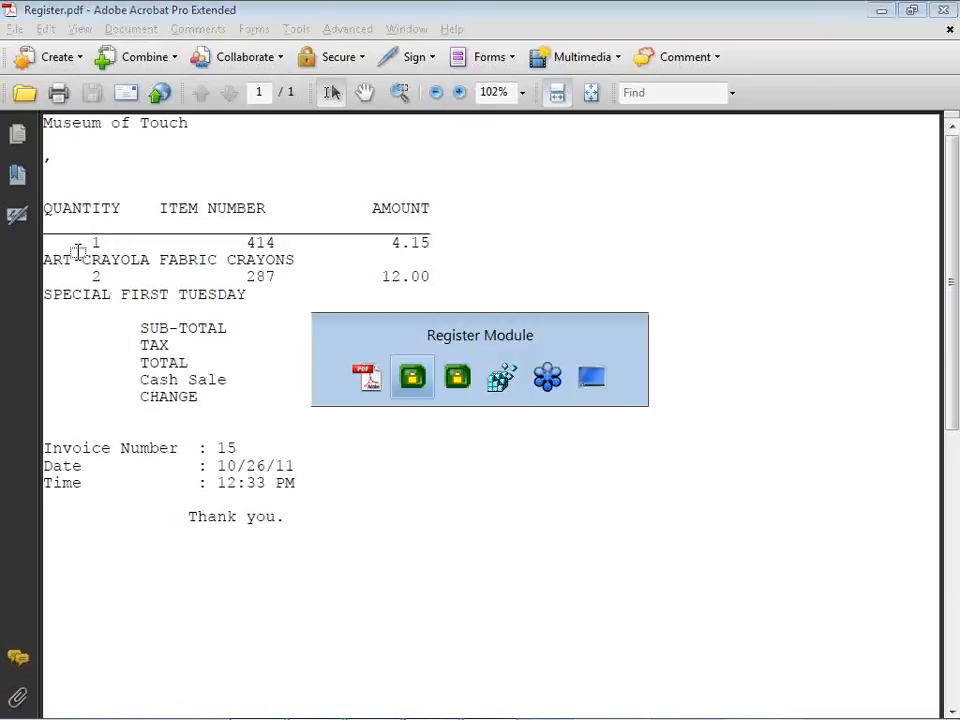
pyautogui.hotkey('alt', 'Tab')
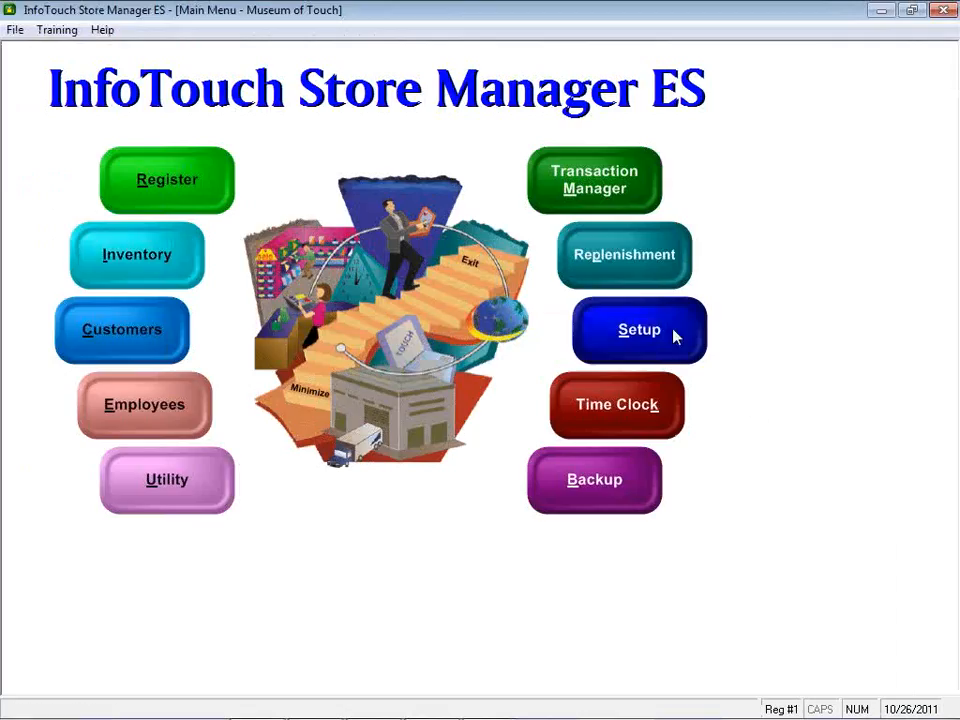
pyautogui.click(674, 337)
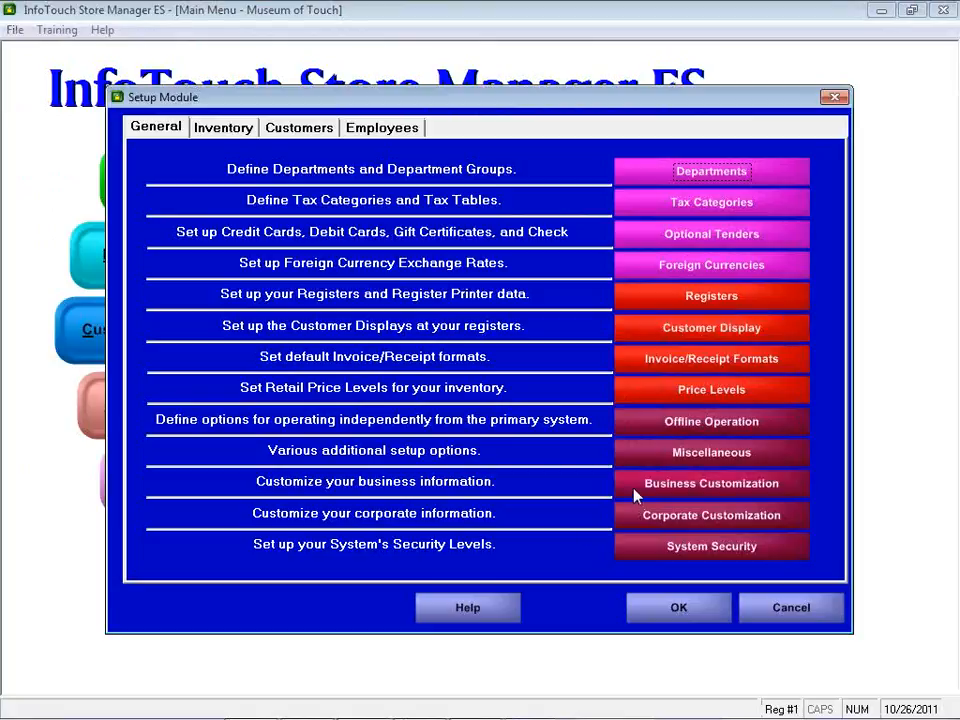
# Open the Miscellaneous setup options and view the Miscellaneous 6 tab
pyautogui.click(656, 451)
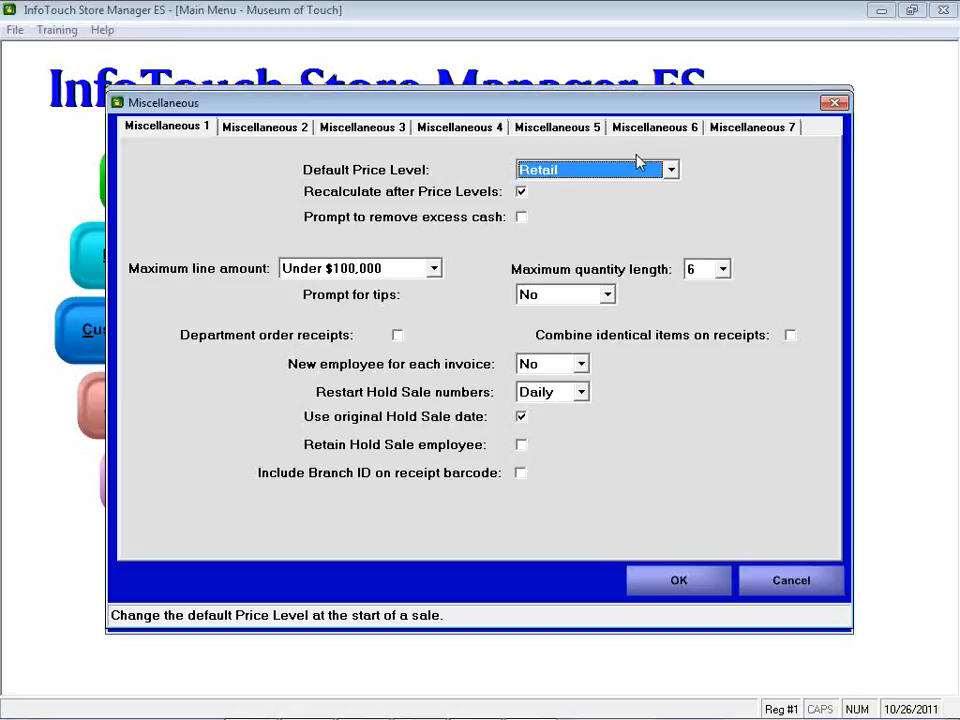
pyautogui.click(662, 128)
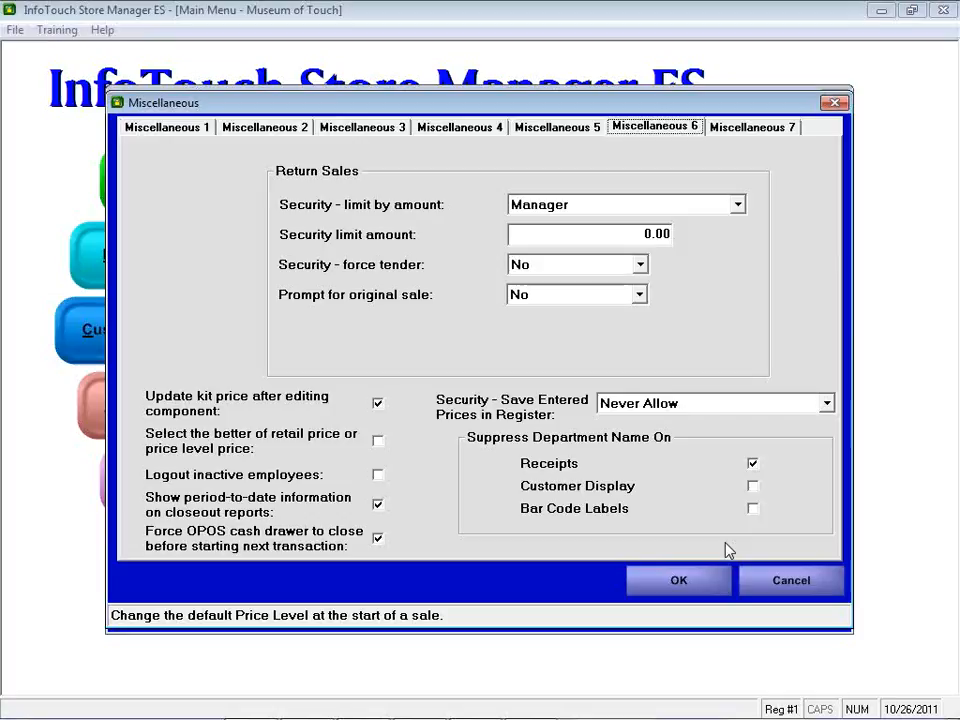
# Switch to the open Register.pdf ticket and close Acrobat
pyautogui.hotkey('alt', 'Tab')
pyautogui.hotkey('alt', 'Tab')
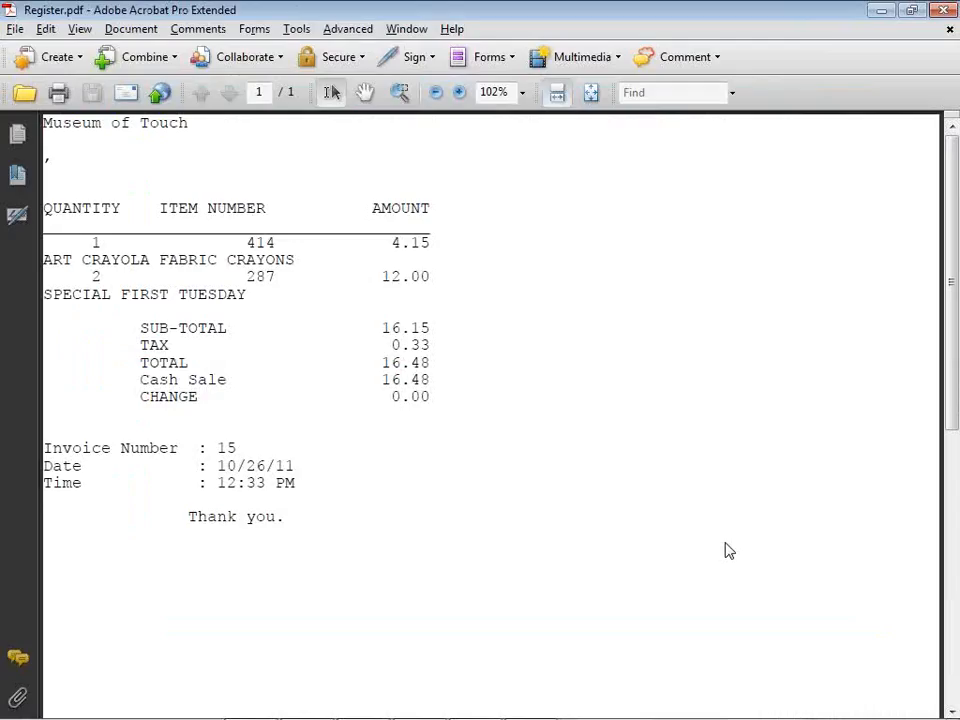
pyautogui.click(943, 10)
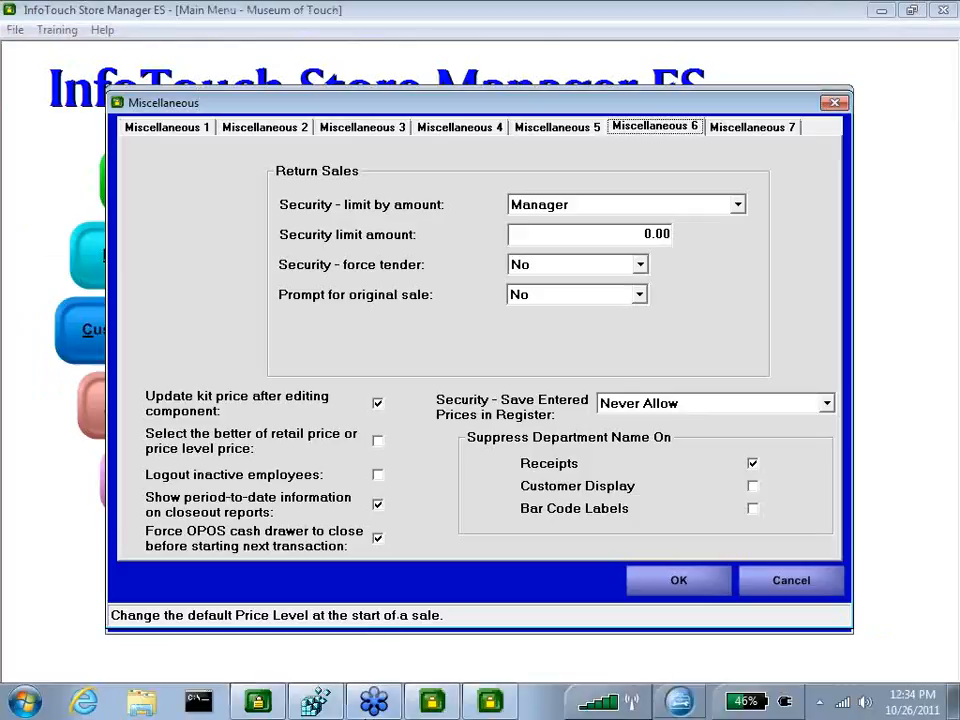
# Cancel out of the Miscellaneous dialog and the Setup Module without saving changes
pyautogui.click(455, 705)
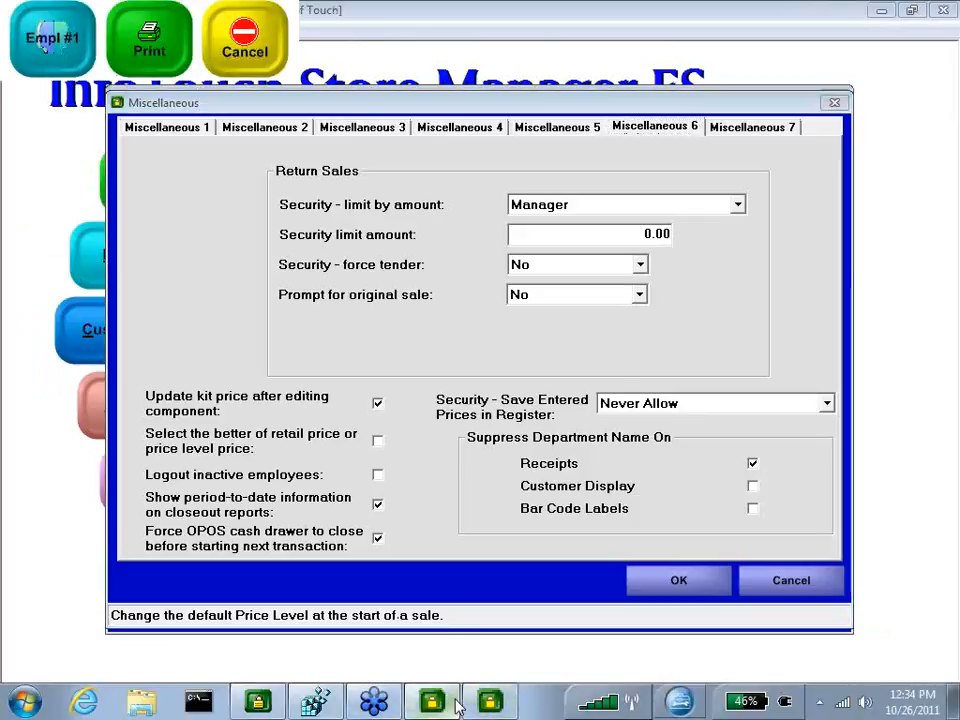
pyautogui.click(762, 584)
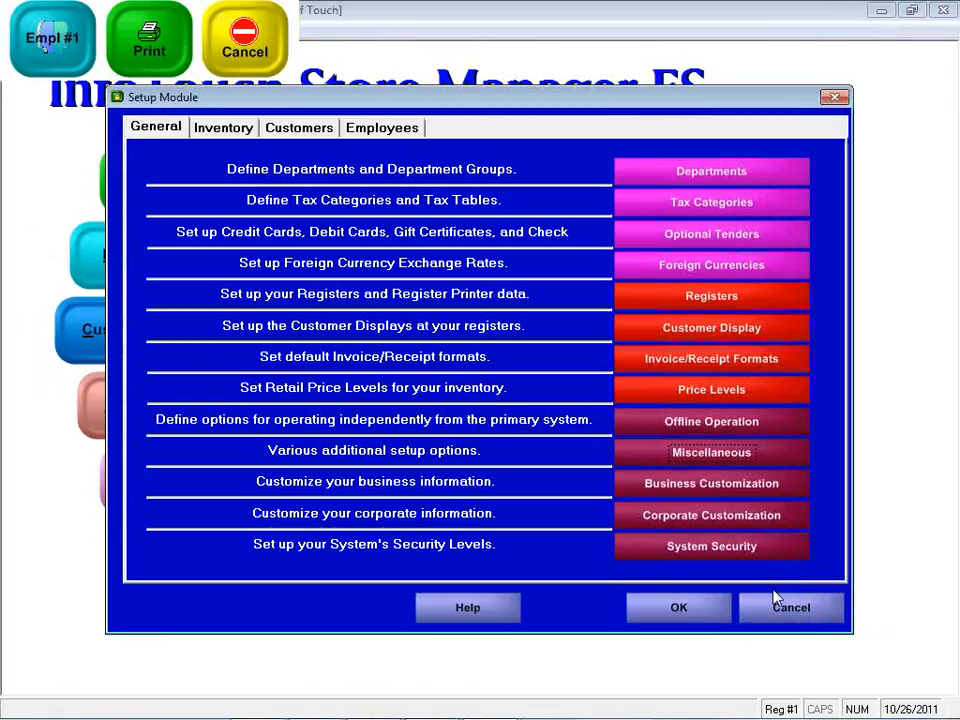
pyautogui.click(778, 602)
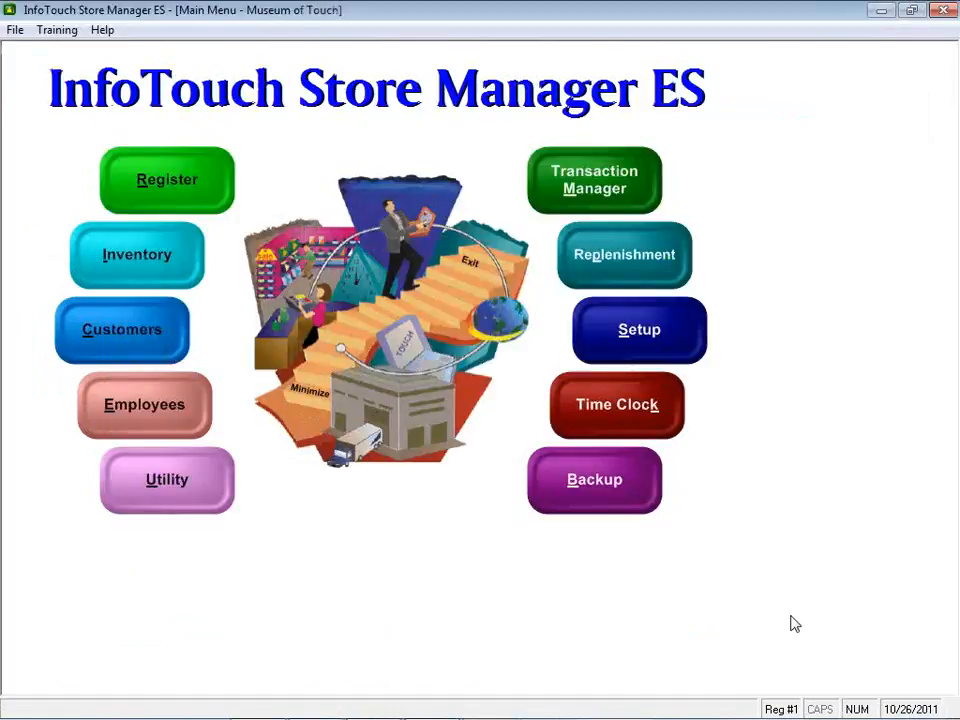
# Return to the register and save the sale's printed ticket over the existing Register.pdf
pyautogui.click(882, 14)
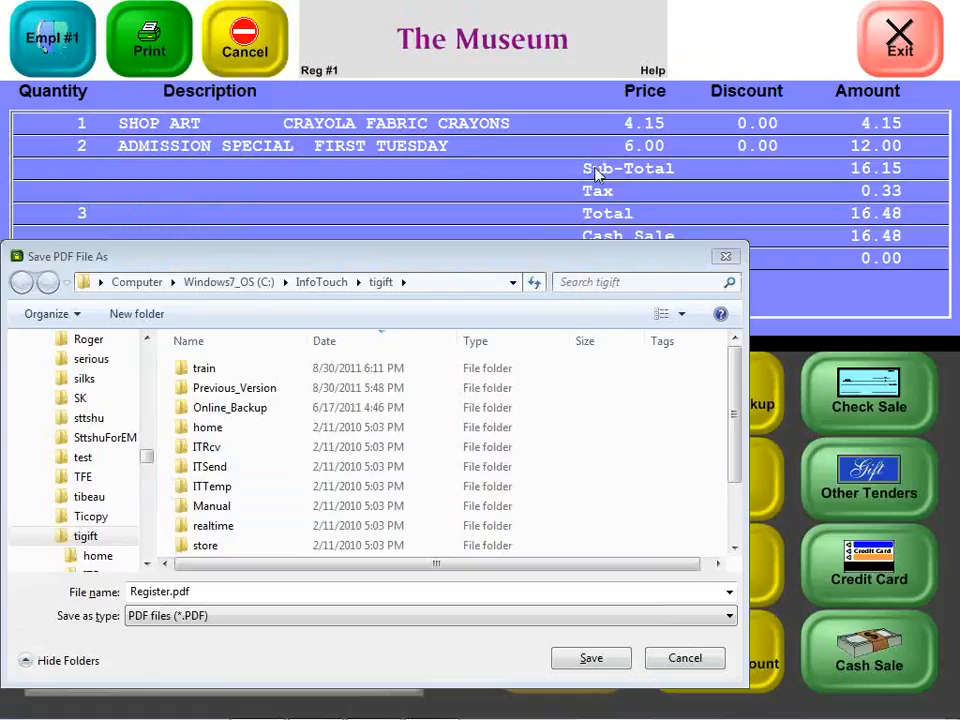
pyautogui.click(594, 664)
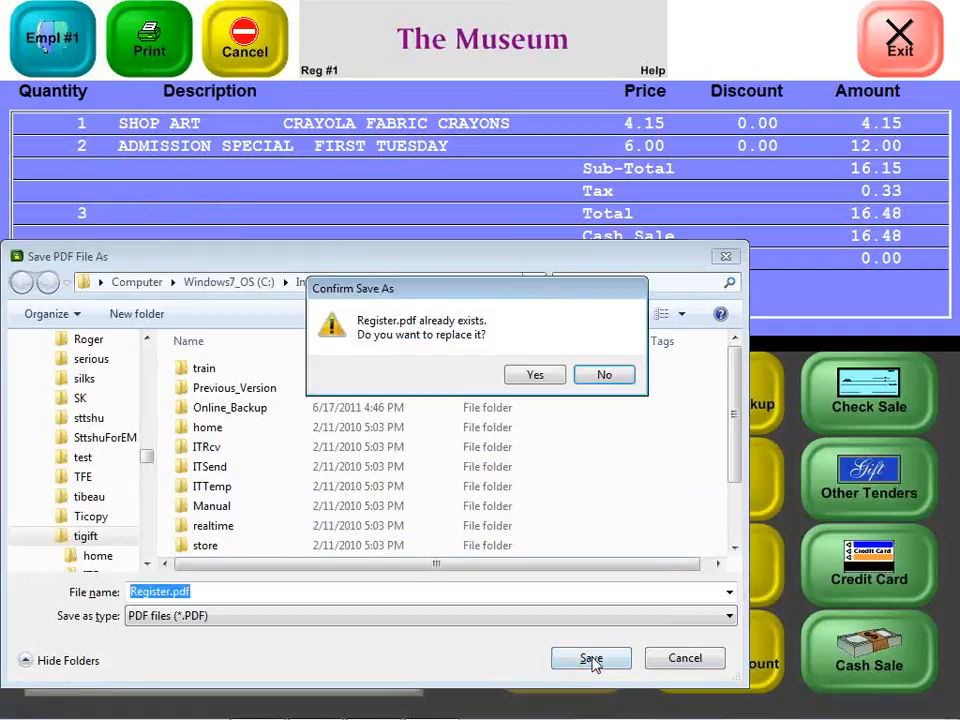
pyautogui.click(555, 377)
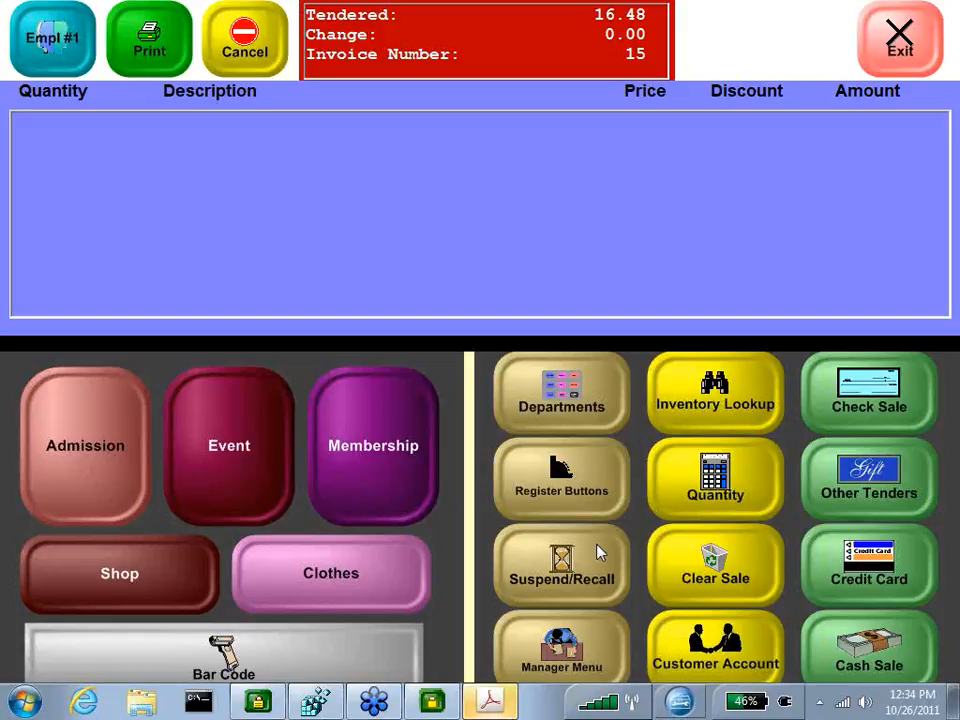
# Open the saved Register.pdf ticket to review it, then close Acrobat
pyautogui.click(514, 708)
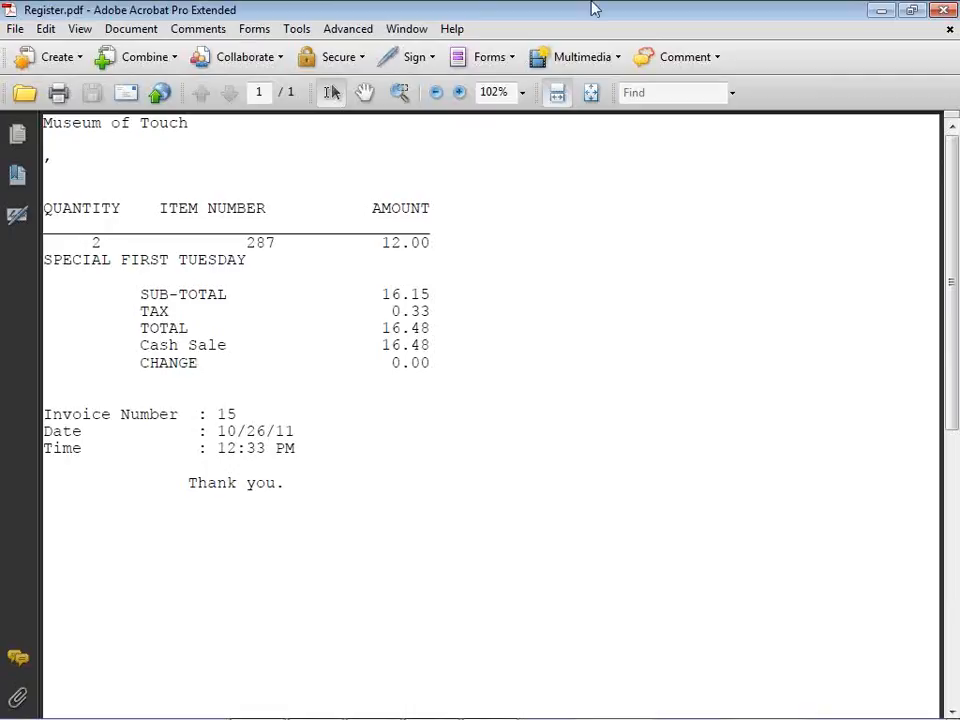
pyautogui.click(945, 10)
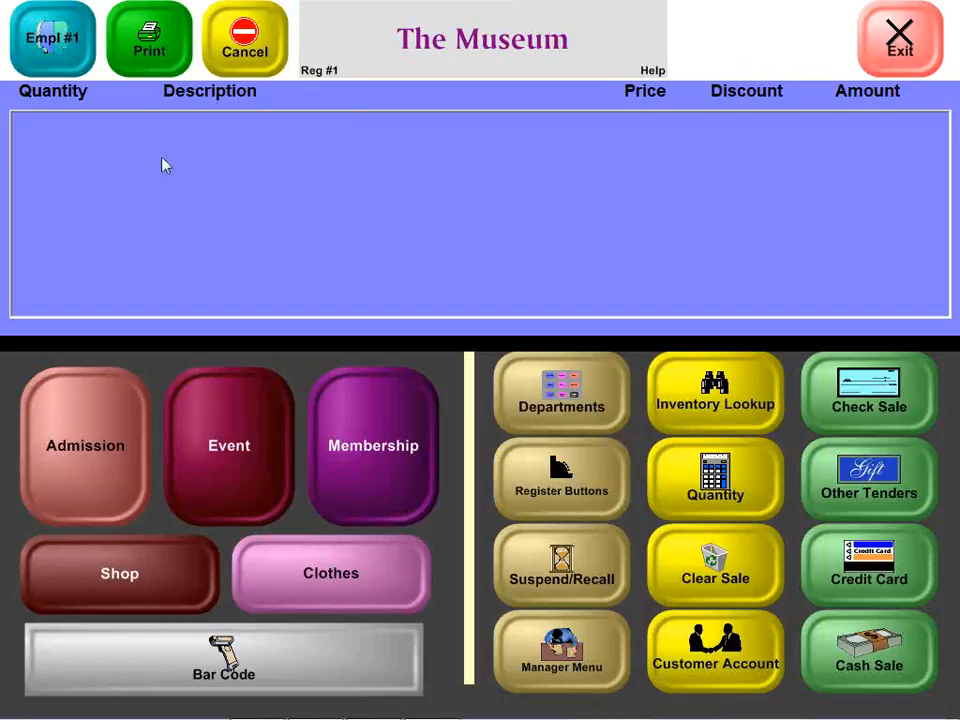
# Add one Admission Member Sponsered Child ticket to a new sale with quantity 1
pyautogui.click(86, 415)
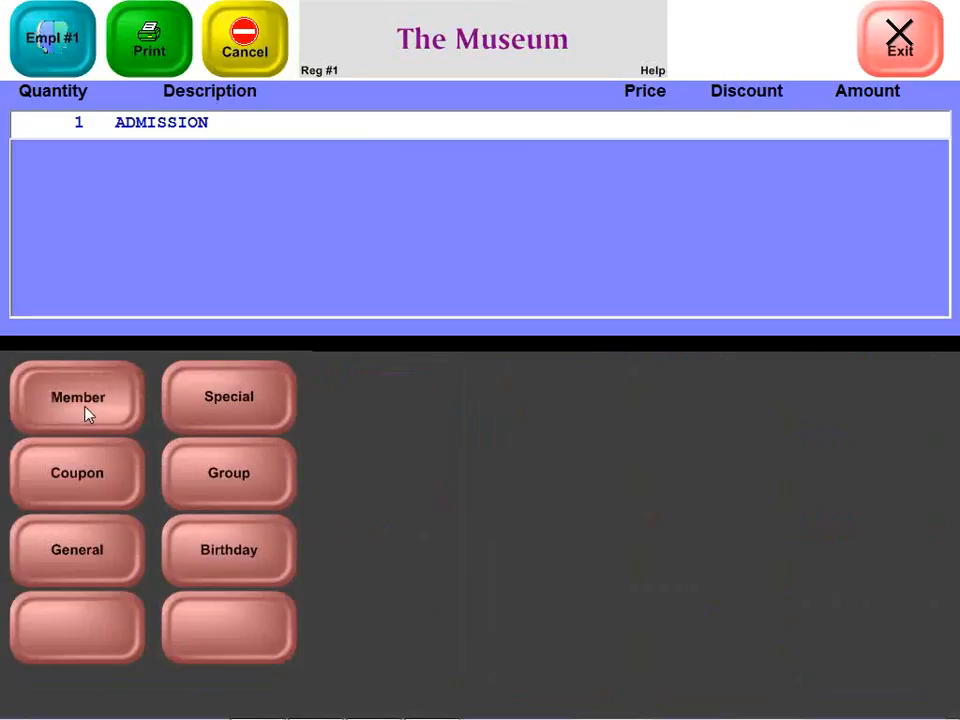
pyautogui.click(86, 415)
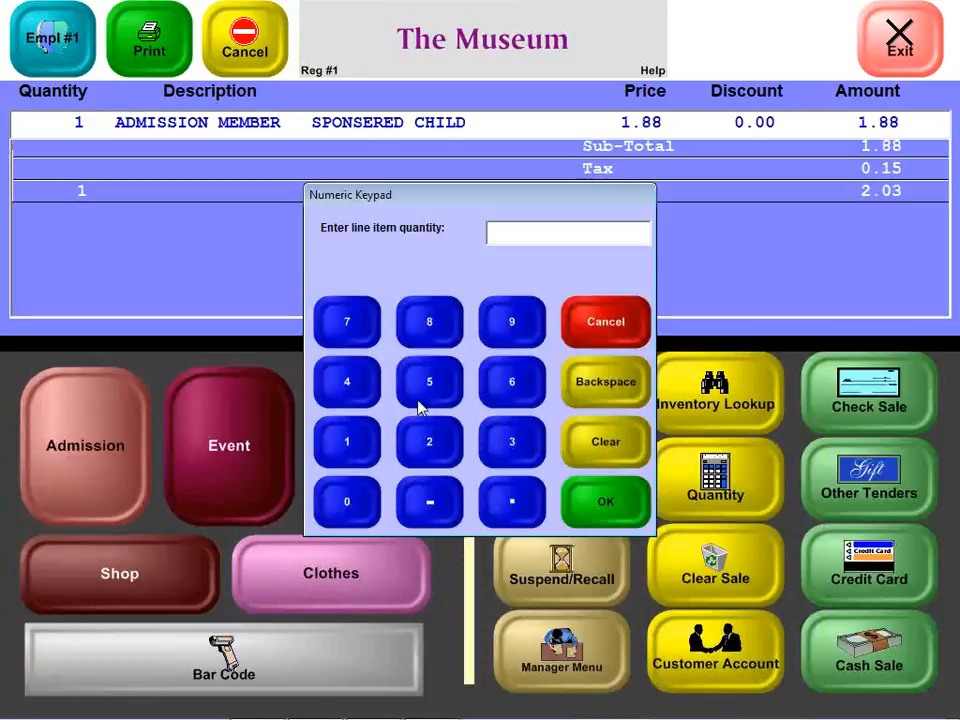
pyautogui.write('1')
pyautogui.press('Return')
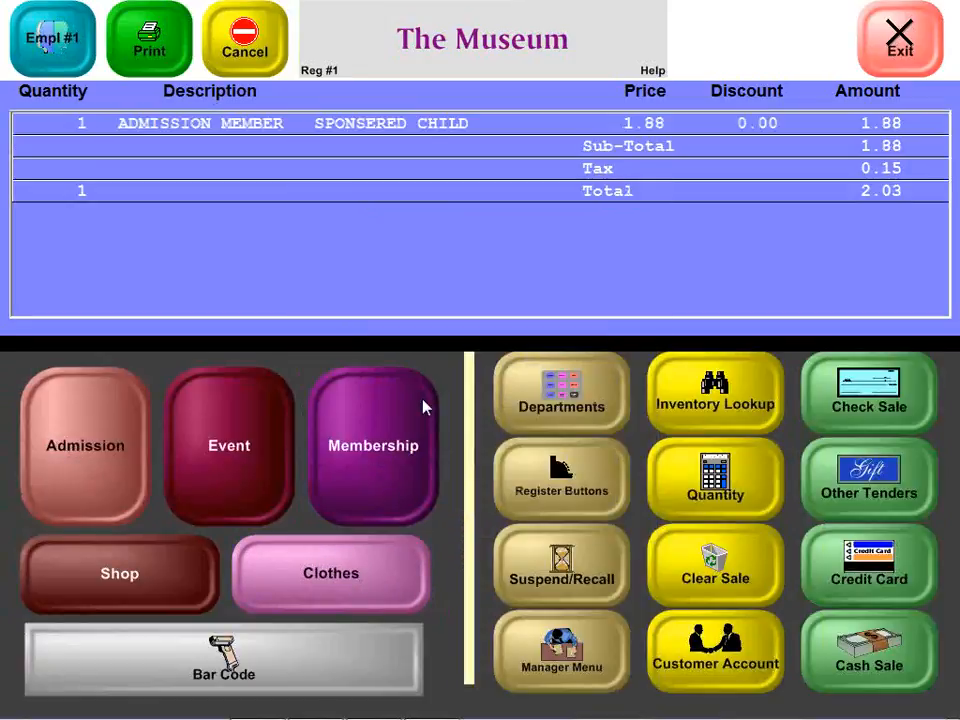
# Suspend the sale under the customer's ID and save the printed ticket over Register.pdf
pyautogui.click(538, 578)
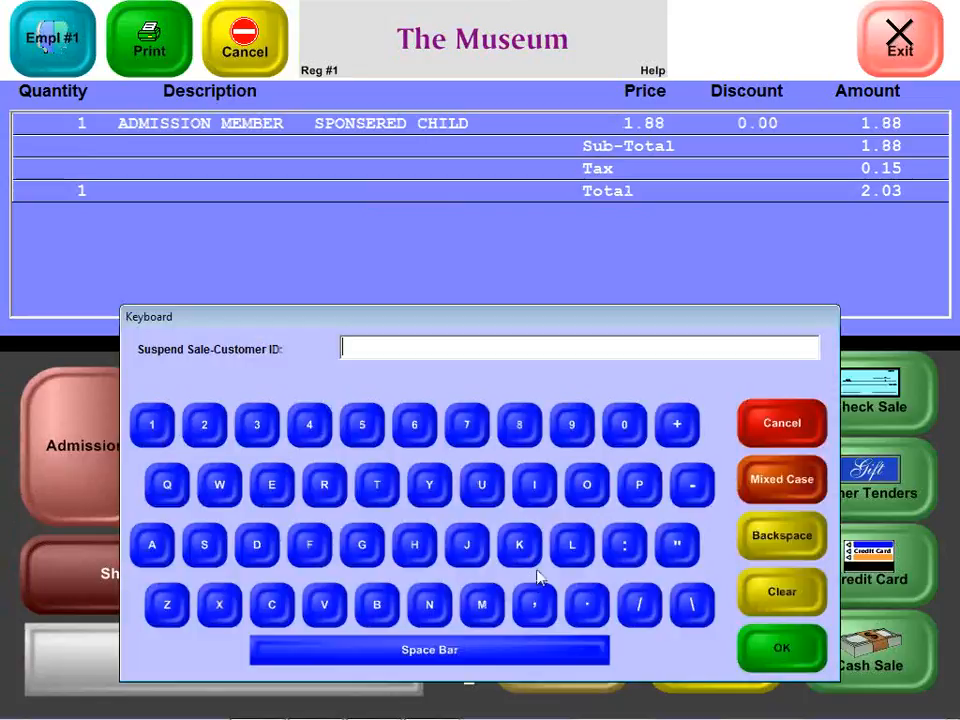
pyautogui.write('Keith')
pyautogui.press('Return')
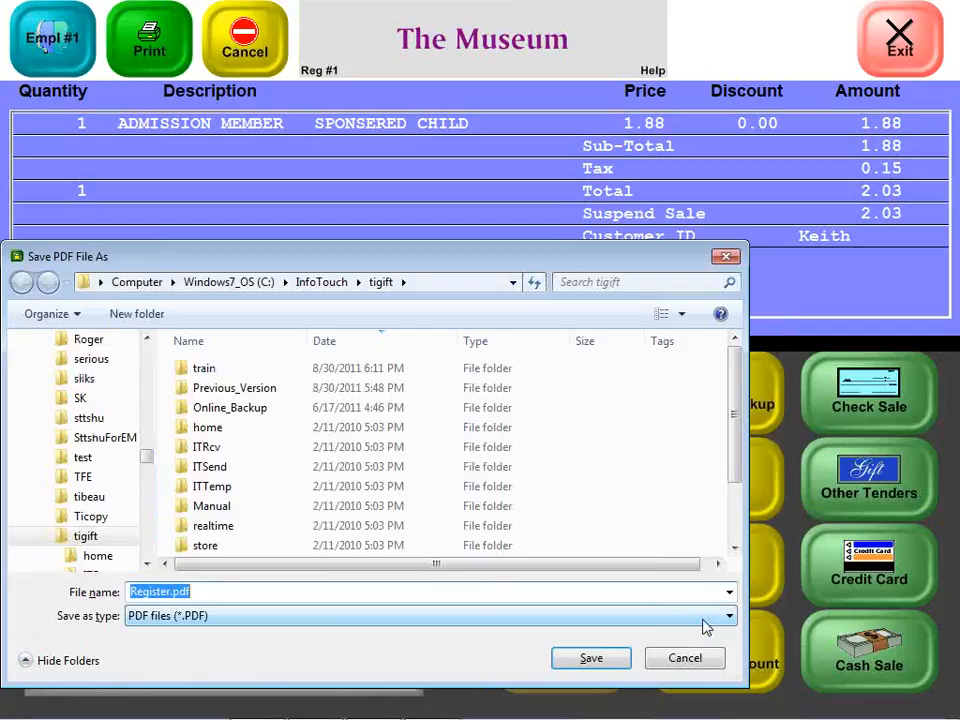
pyautogui.press('Return')
pyautogui.press('y')
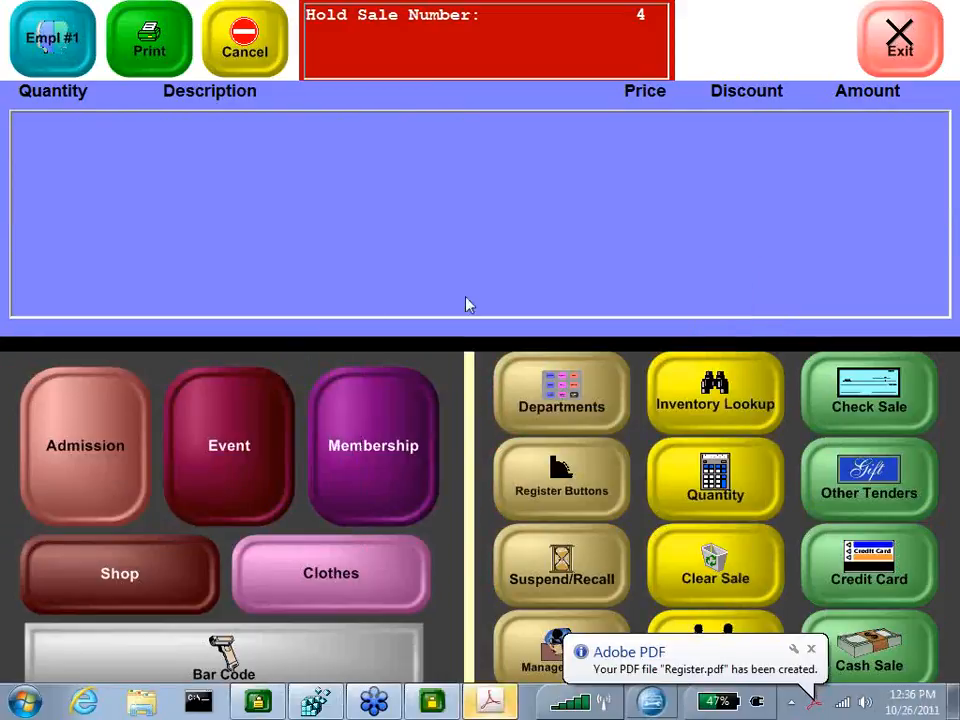
# Switch to Registry Editor and open the DeliveryTicketFormat value for editing
pyautogui.click(291, 705)
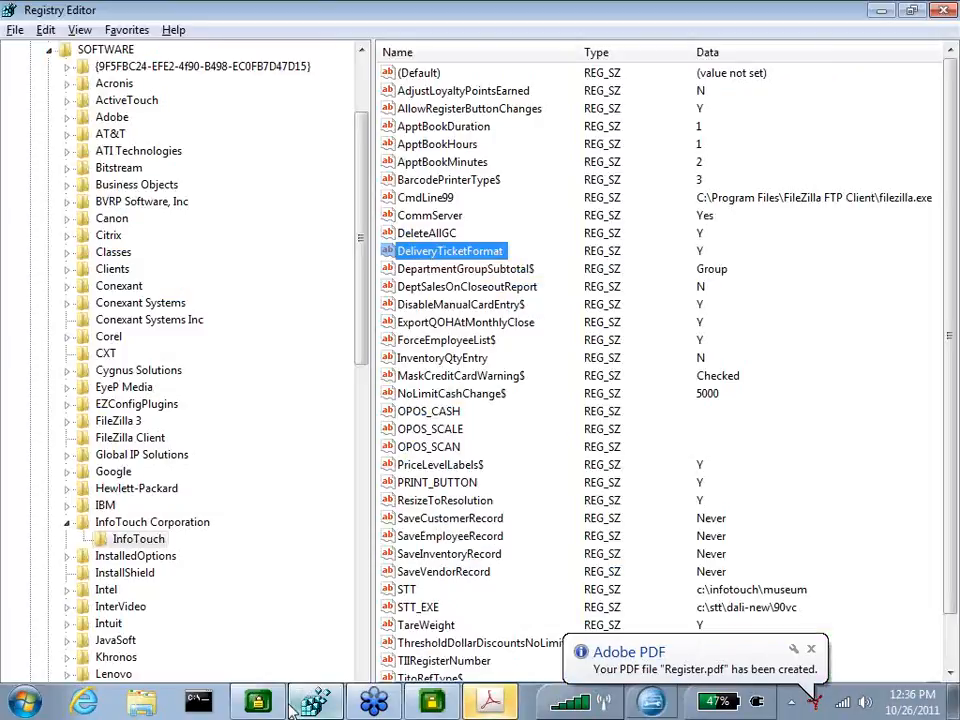
pyautogui.doubleClick(485, 252)
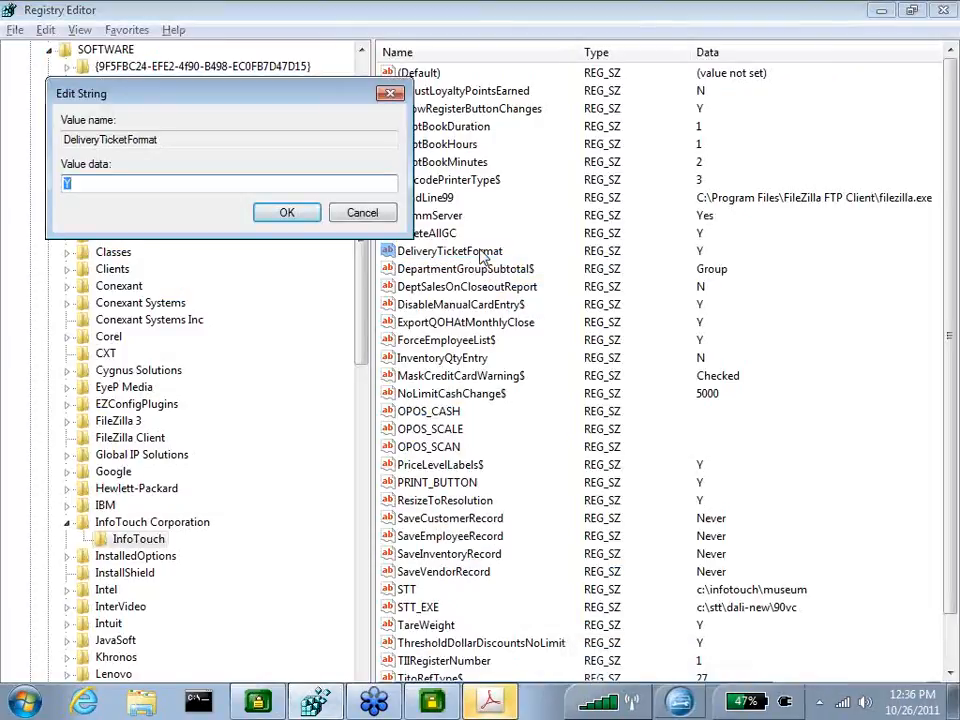
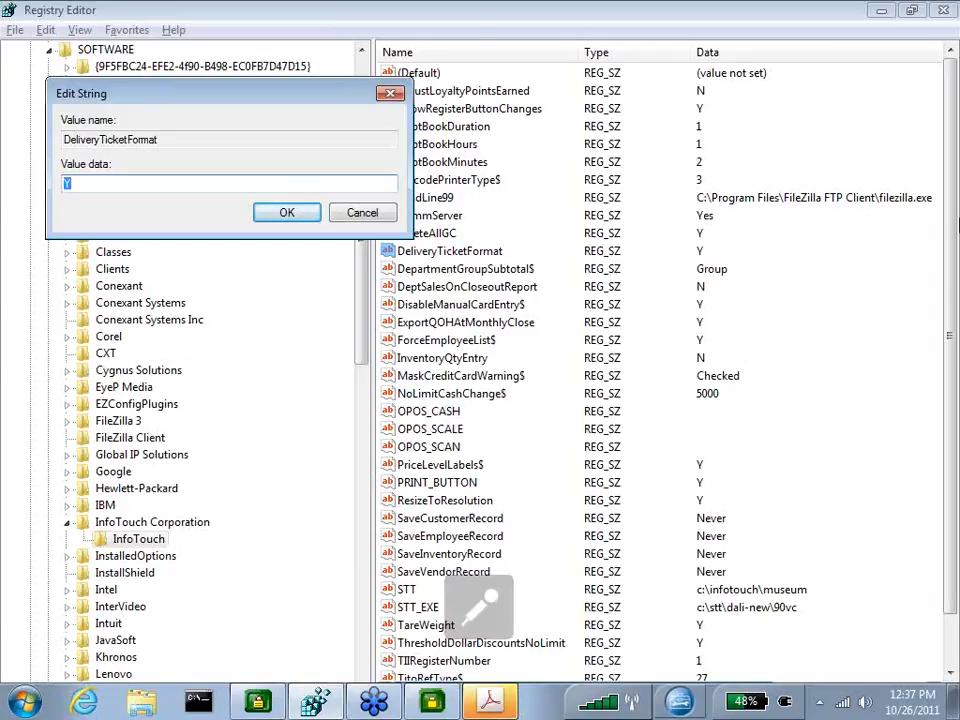
# Set the DeliveryTicketFormat value data to S
pyautogui.write('S')
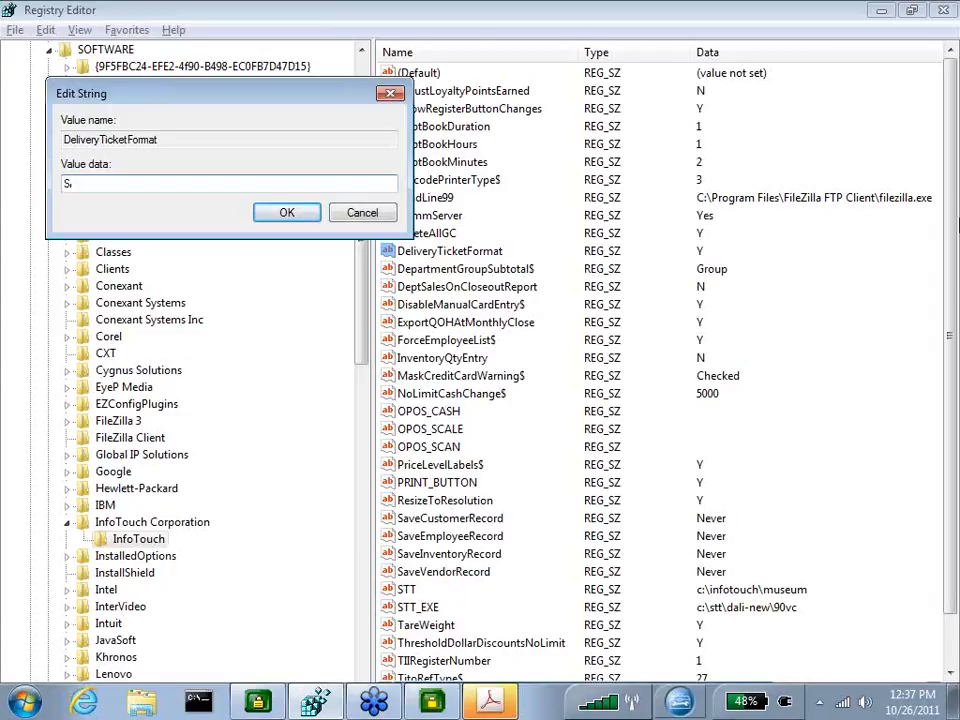
pyautogui.press('Return')
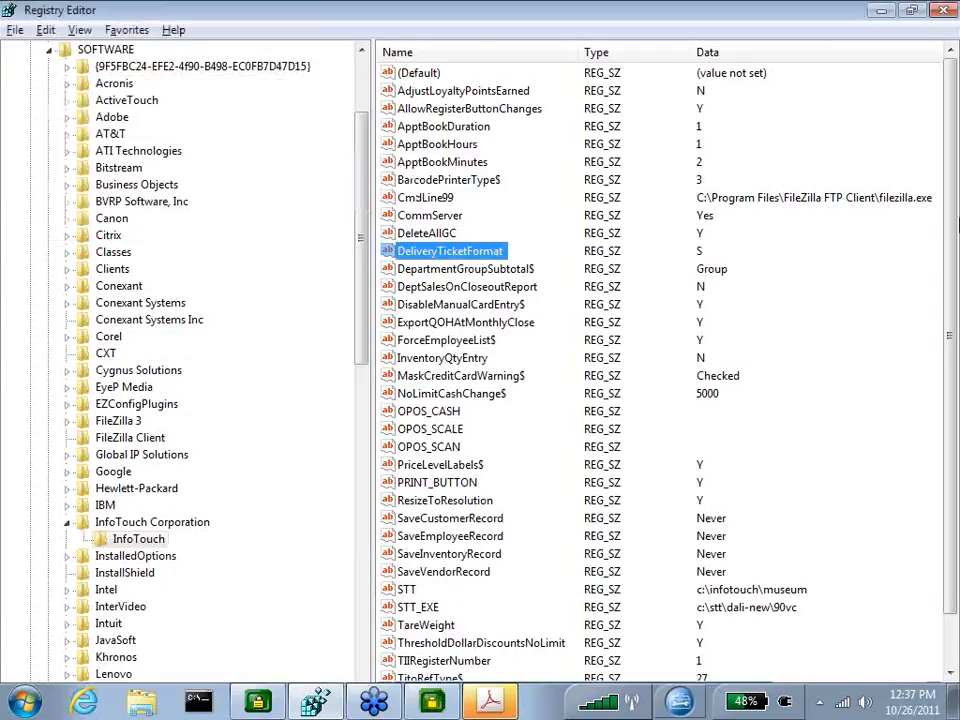
# Open the saved Register.pdf ticket to review it, then close Acrobat and return to the register
pyautogui.click(490, 700)
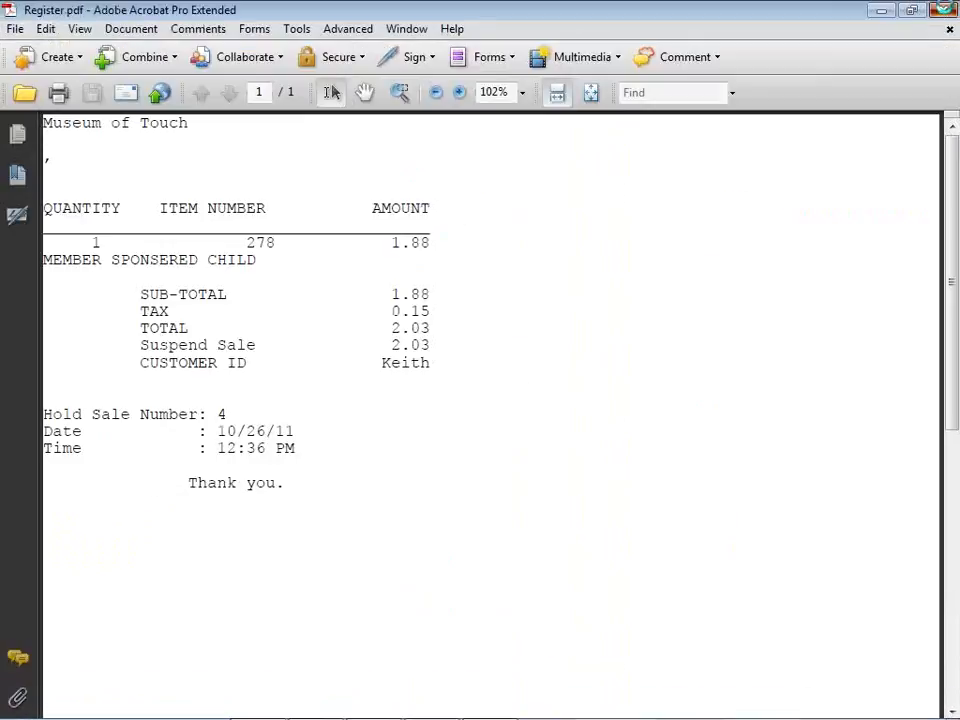
pyautogui.click(943, 10)
pyautogui.click(432, 700)
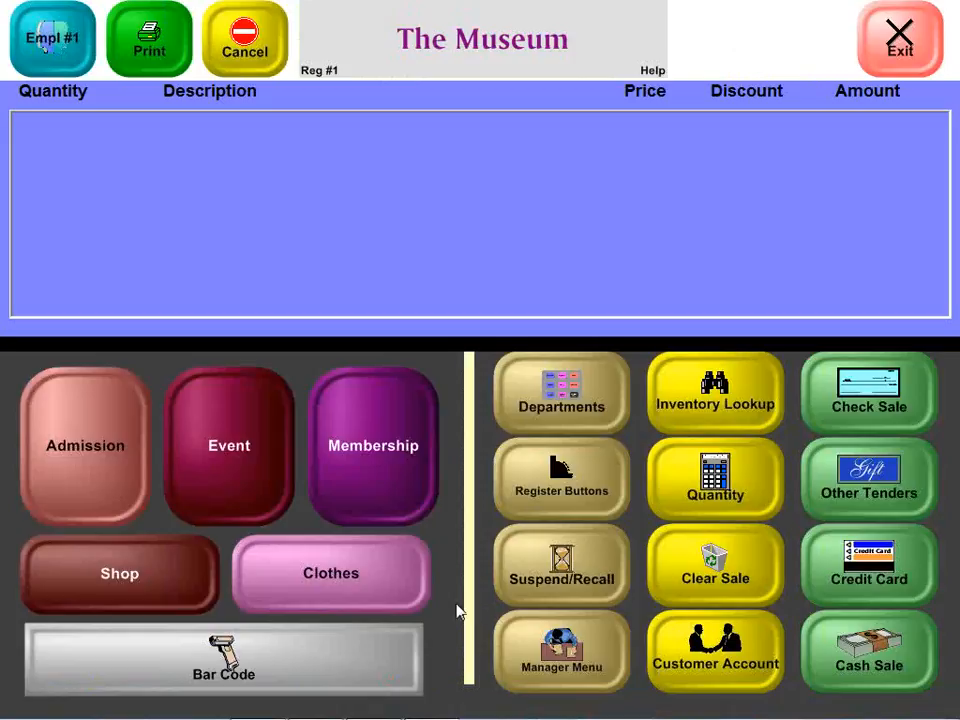
# Add one Admission Member Sponsered Child ticket to a new sale with quantity 1
pyautogui.click(127, 458)
pyautogui.click(86, 396)
pyautogui.click(362, 380)
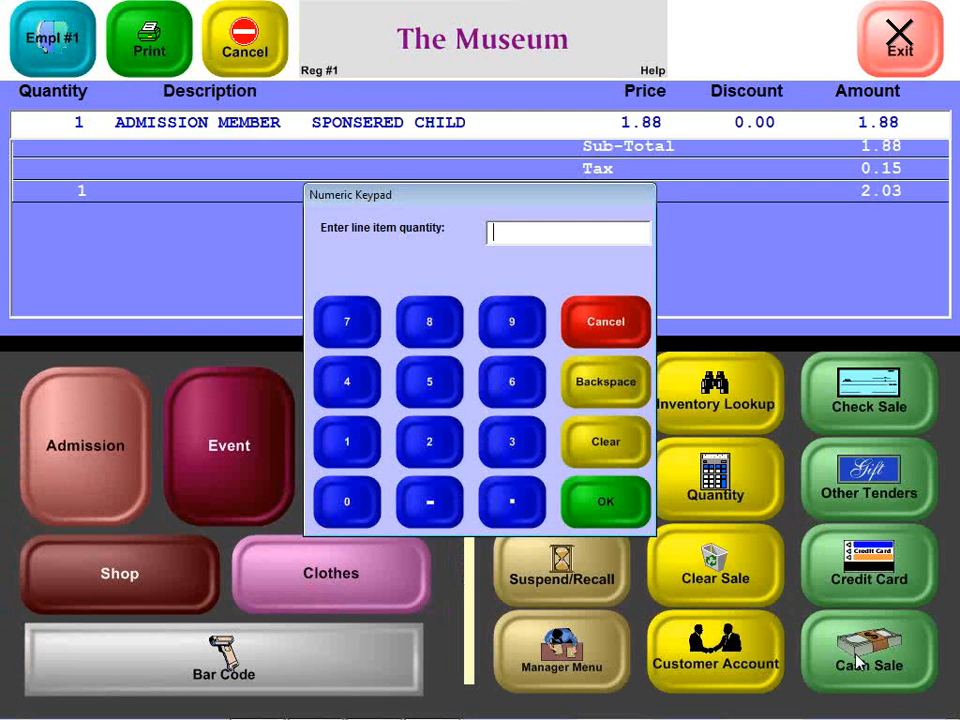
pyautogui.write('1')
pyautogui.click(613, 514)
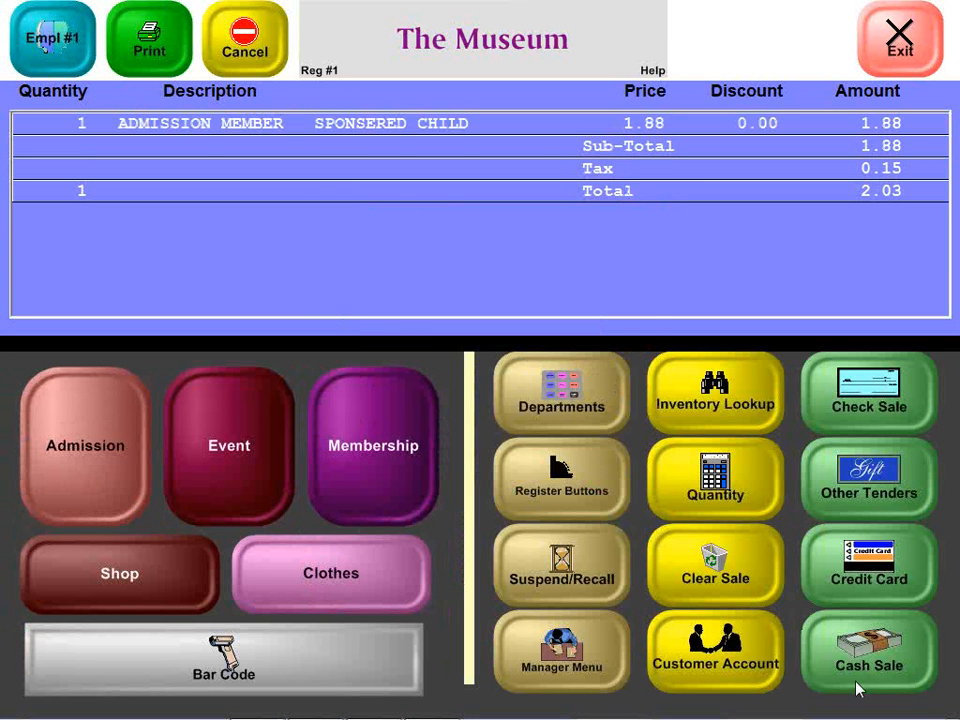
# Complete the sale as a cash sale and save the printed ticket over Register.pdf
pyautogui.click(858, 688)
pyautogui.click(606, 463)
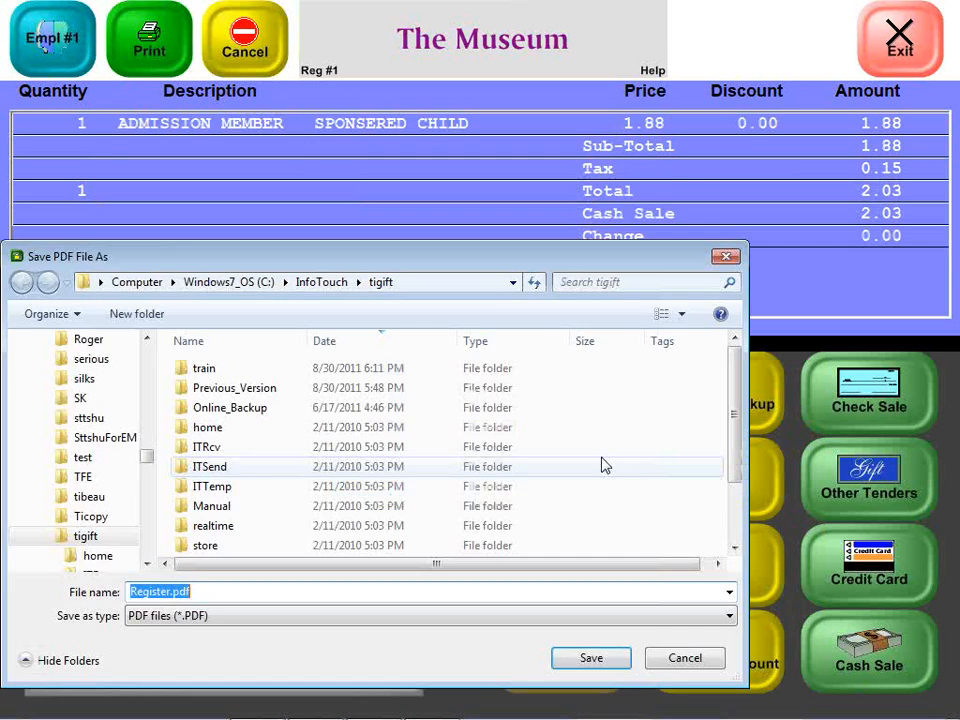
pyautogui.click(613, 660)
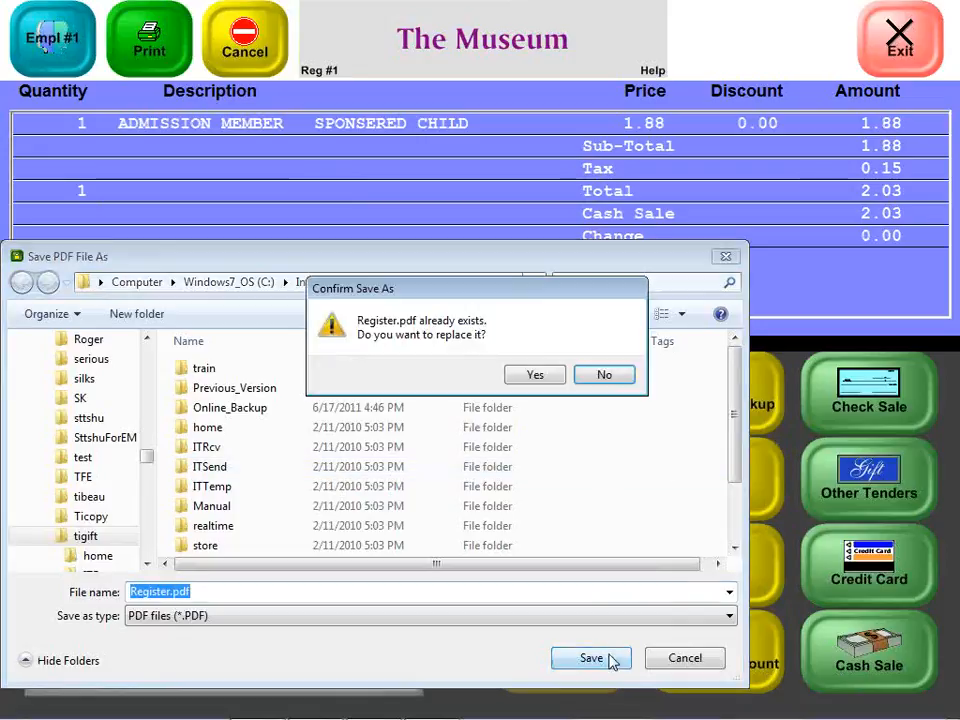
pyautogui.click(545, 374)
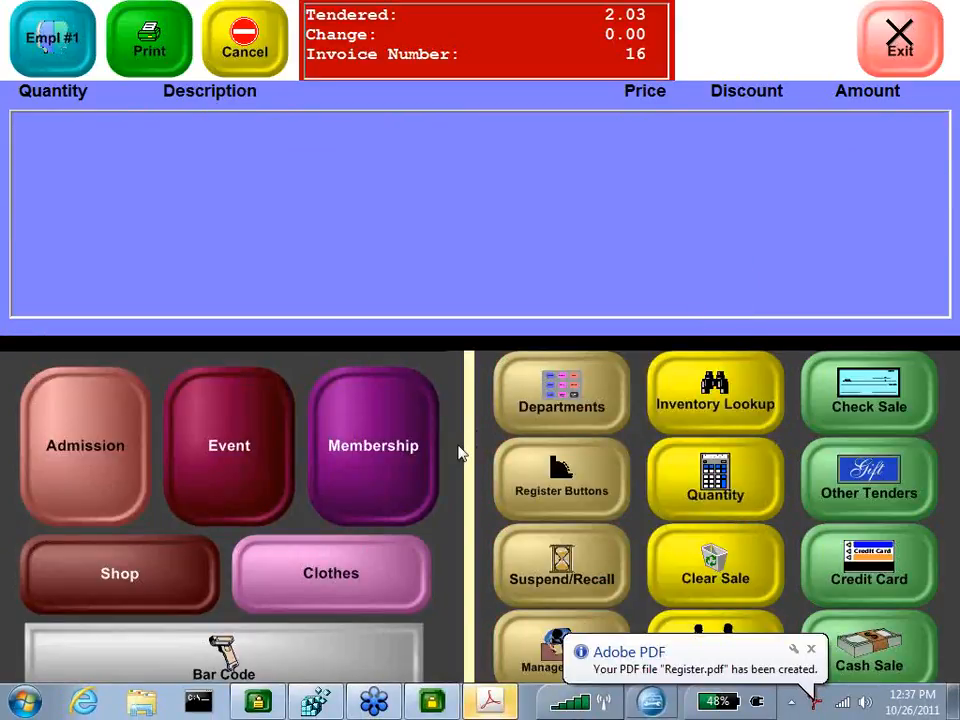
# Open Register.pdf to review the cash sale ticket, then close Acrobat
pyautogui.click(483, 706)
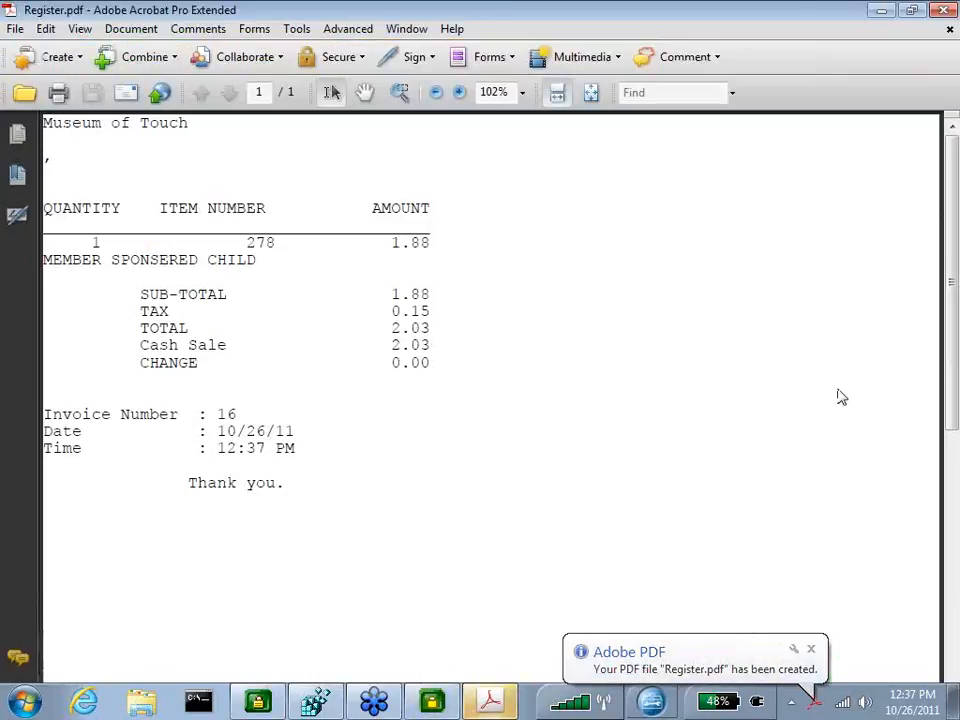
pyautogui.click(945, 10)
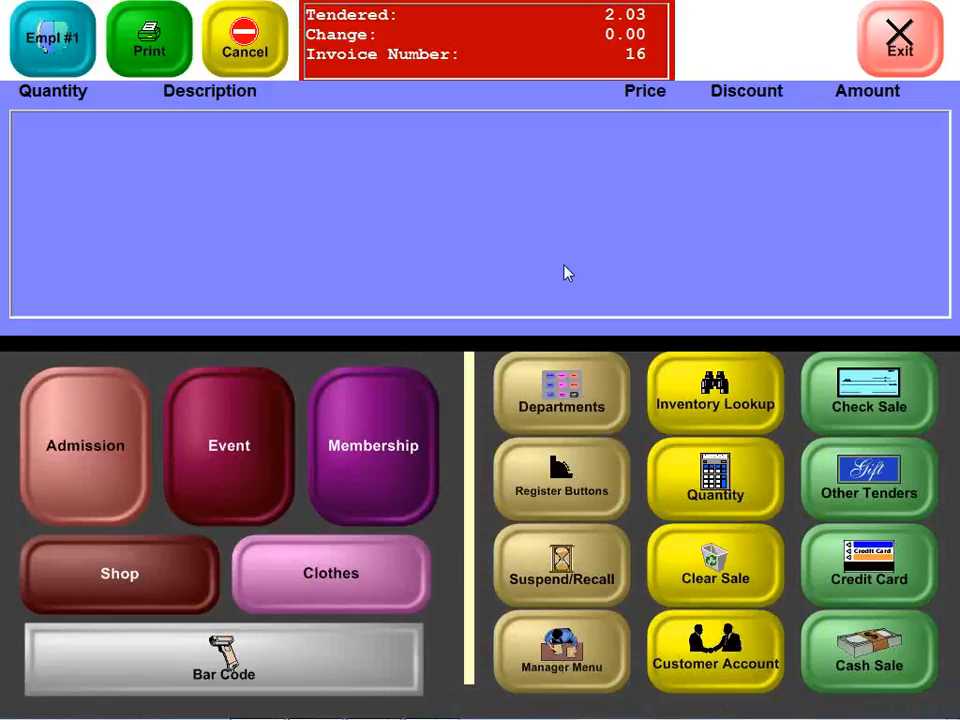
# Add Admission Member Sponsered Child tickets to a new sale with quantity 10
pyautogui.click(114, 424)
pyautogui.click(128, 425)
pyautogui.click(331, 395)
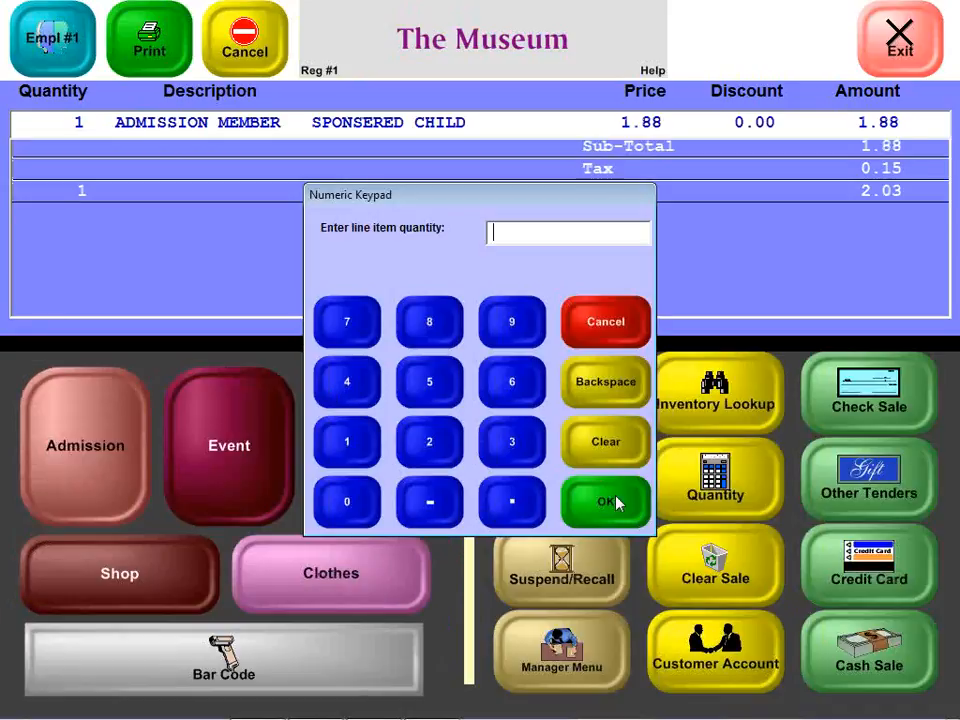
pyautogui.click(596, 519)
pyautogui.write('10')
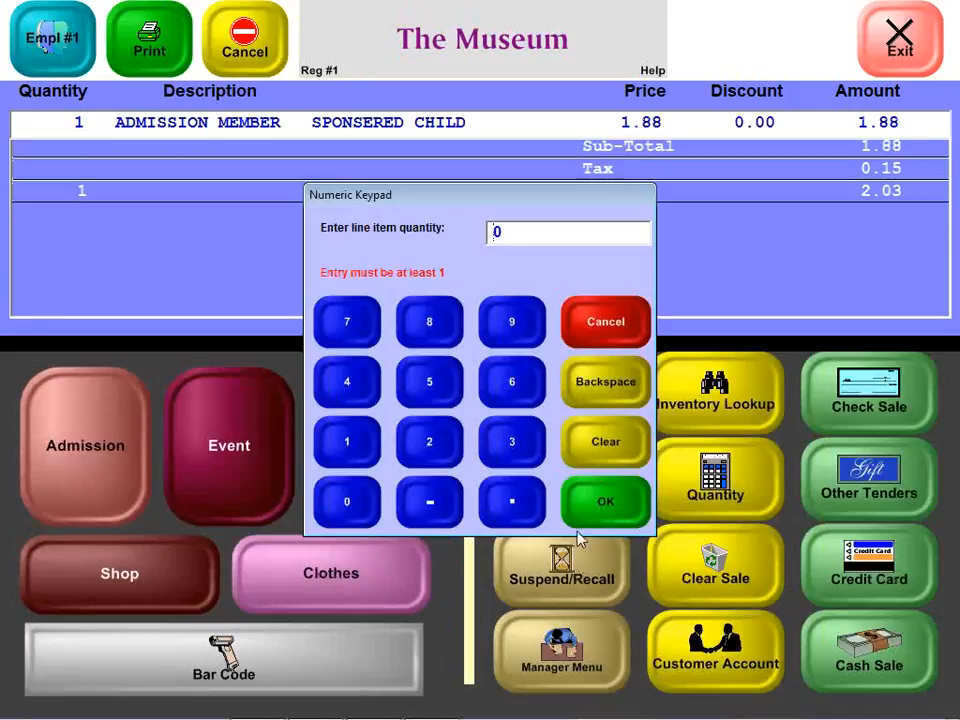
pyautogui.click(602, 512)
# Suspend the sale under a customer ID and save the printed tickets over Register.pdf, closing Acrobat between saves
pyautogui.click(589, 568)
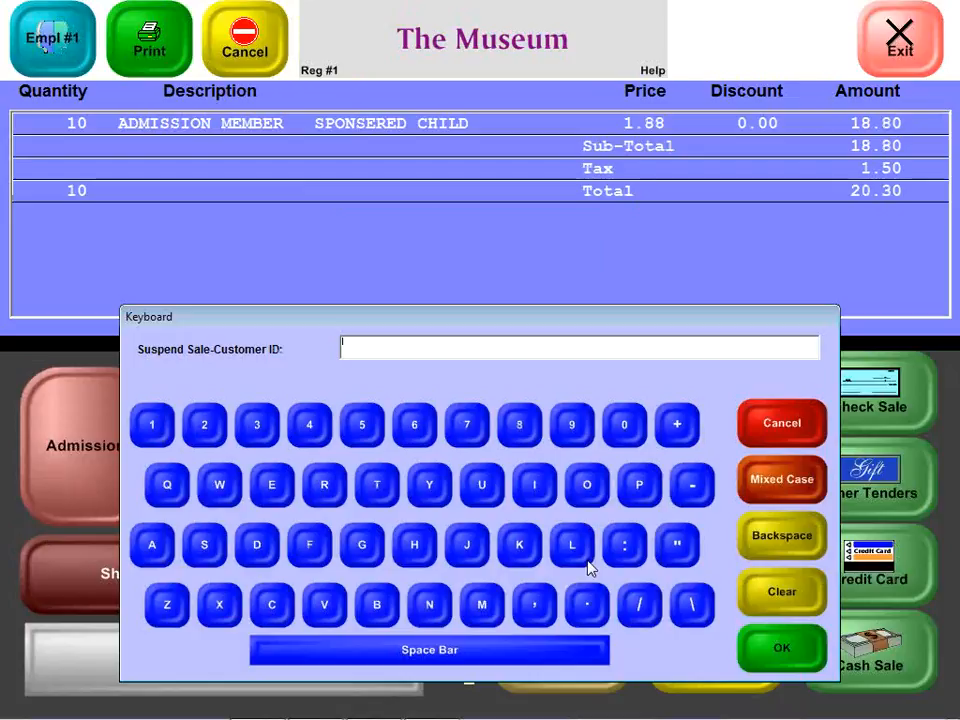
pyautogui.write('Test2')
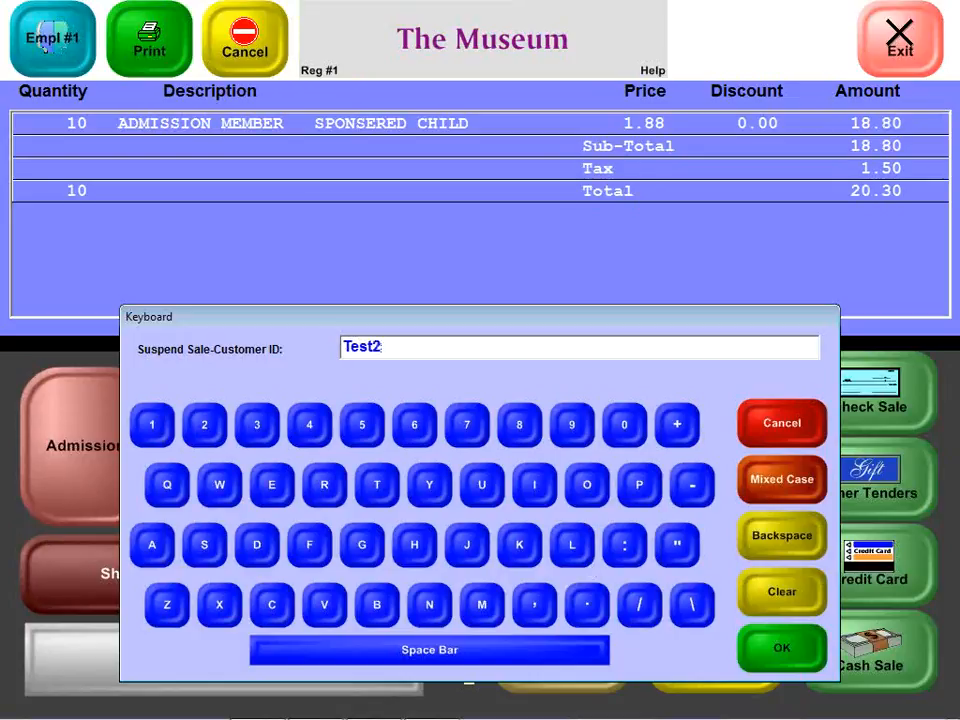
pyautogui.press('Return')
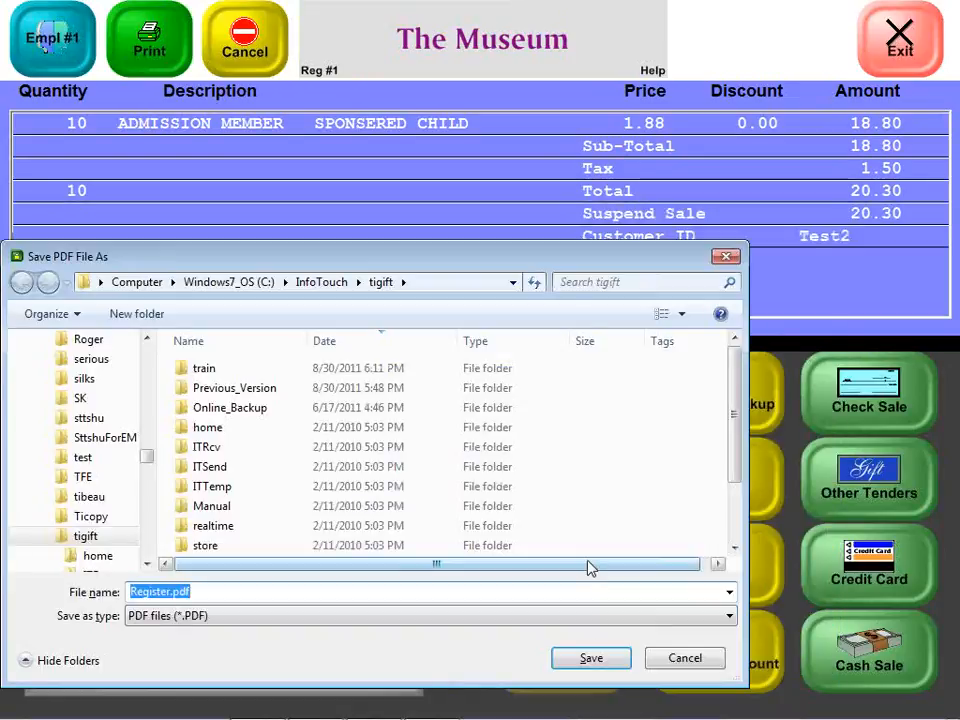
pyautogui.click(584, 664)
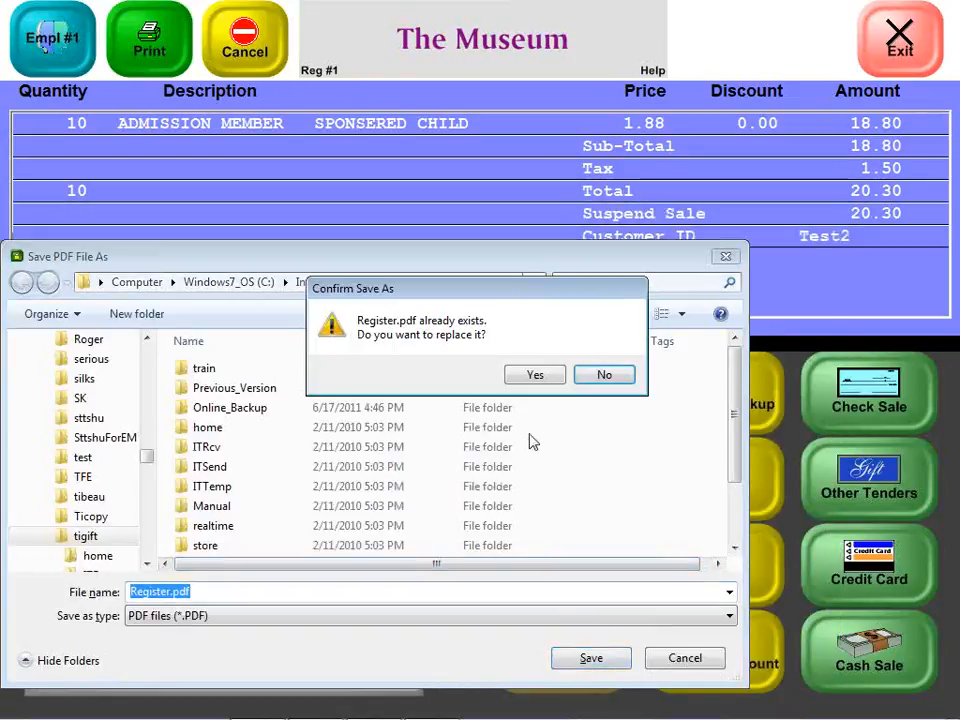
pyautogui.click(535, 374)
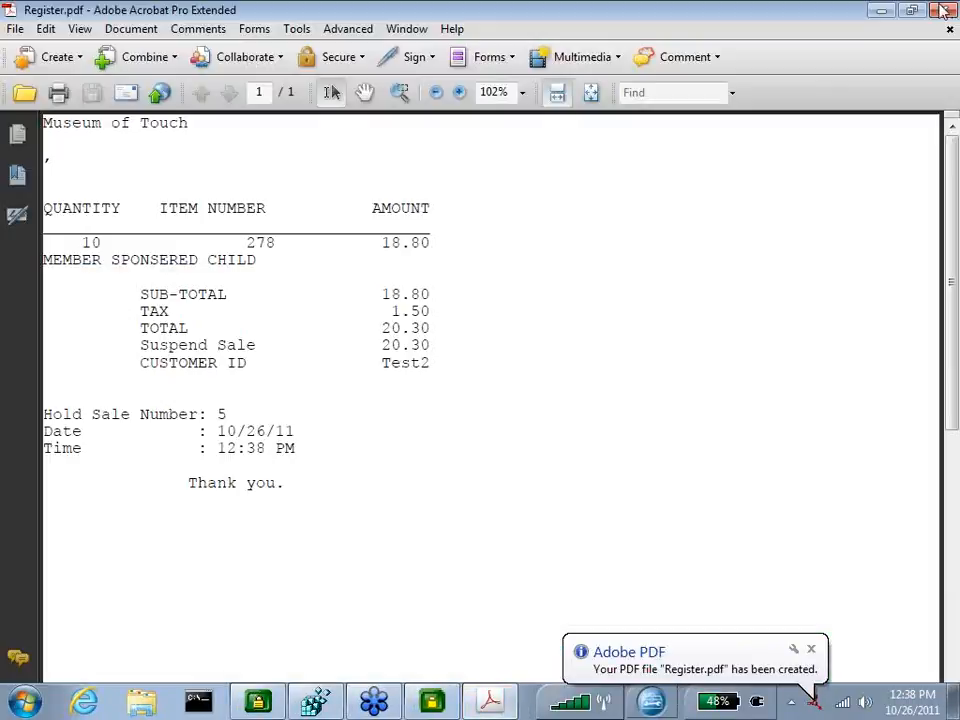
pyautogui.click(944, 10)
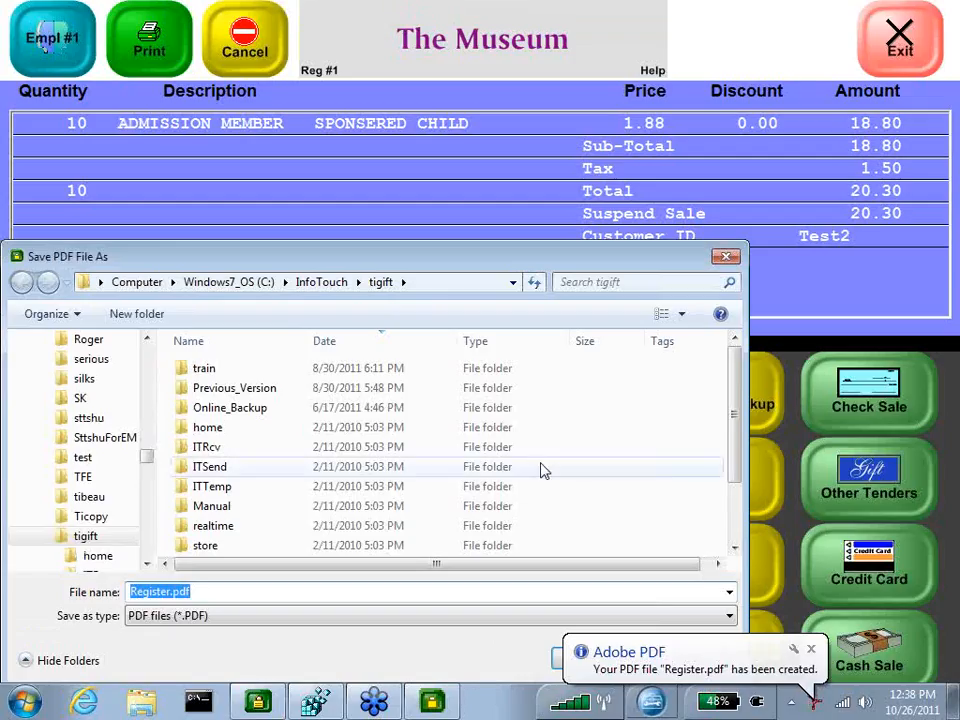
pyautogui.press('Return')
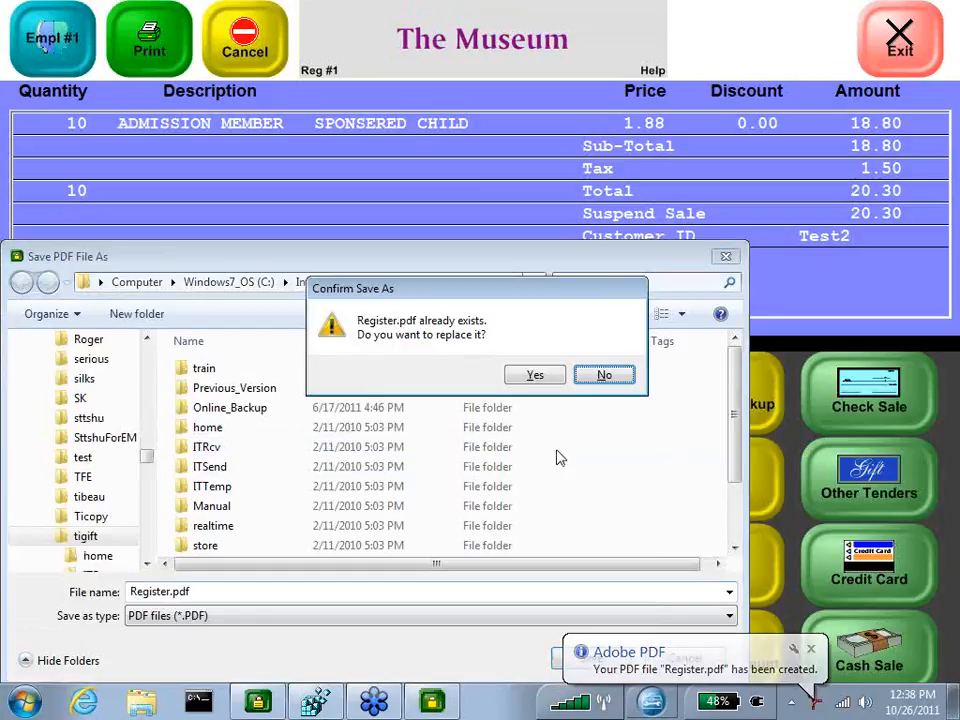
pyautogui.click(527, 378)
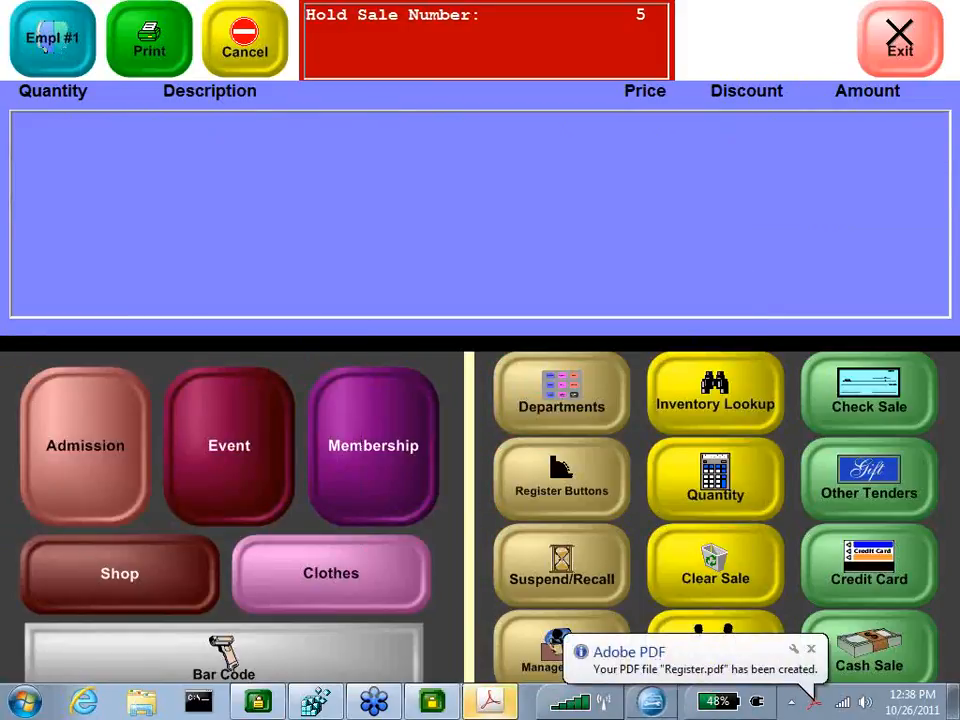
# Open Register.pdf to review the suspended sale ticket, then close Acrobat
pyautogui.click(489, 700)
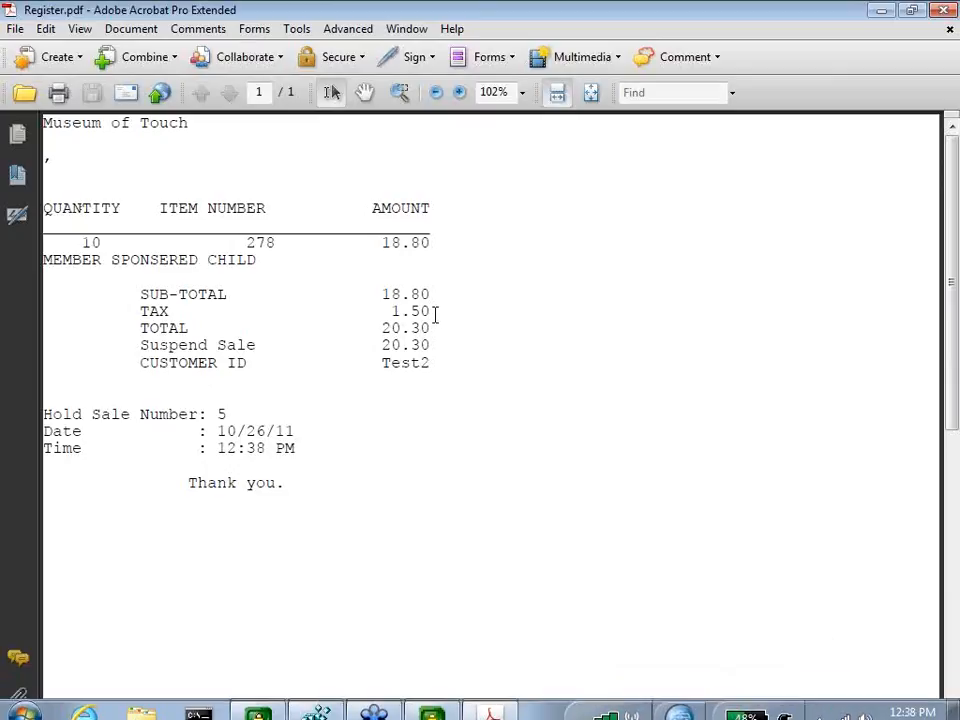
pyautogui.click(941, 9)
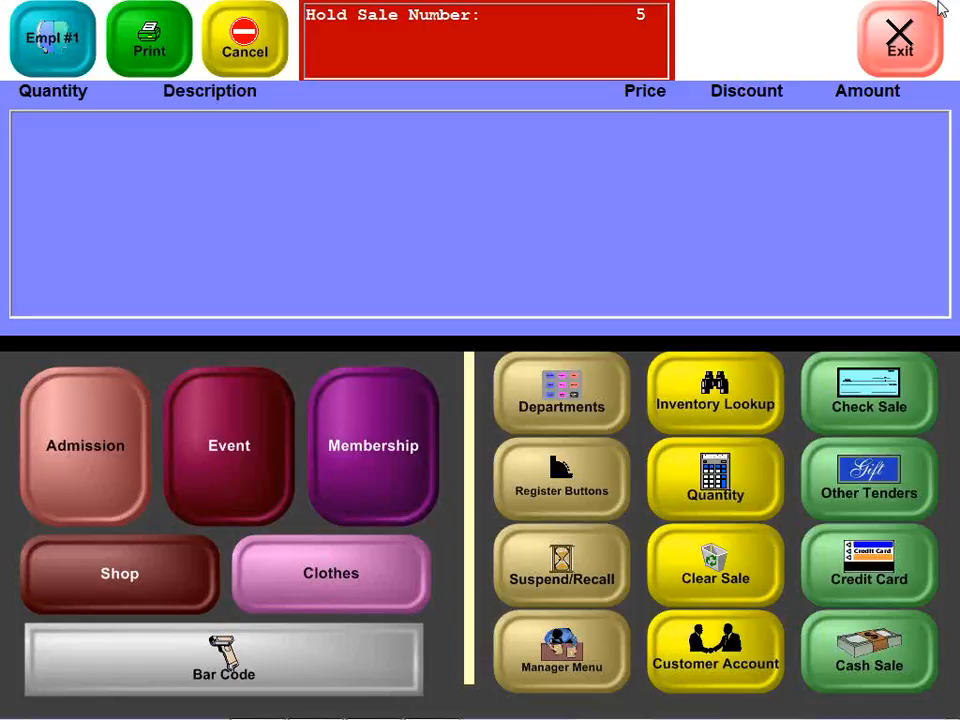
# Switch to Registry Editor, set the DeliveryTicketFormat value data to A, and close Registry Editor
pyautogui.hotkey('alt', 'Tab')
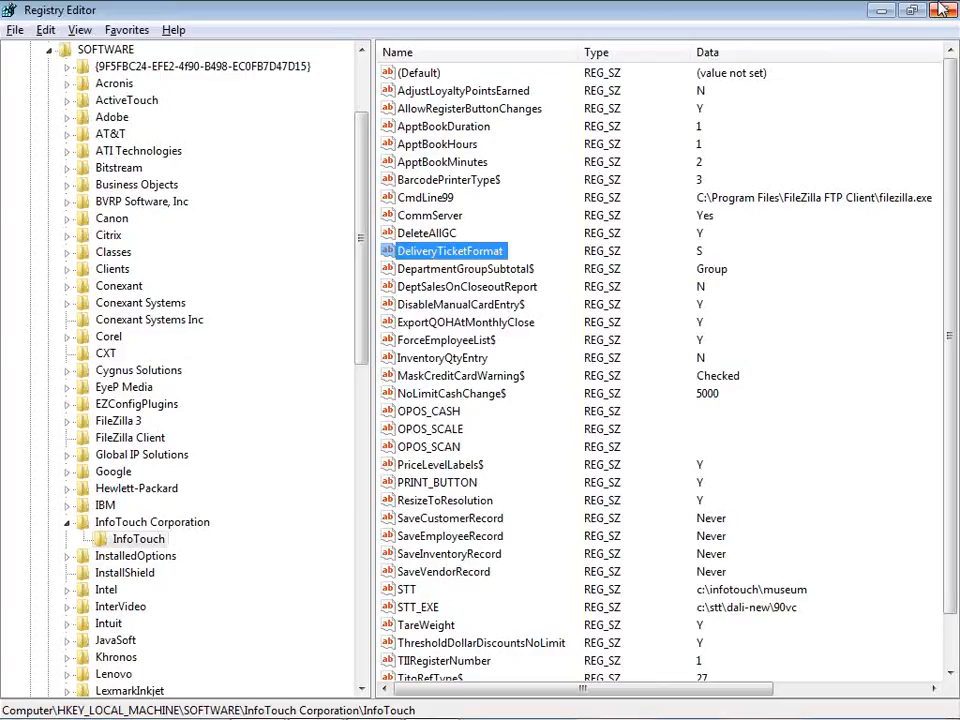
pyautogui.press('Return')
pyautogui.press('End')
pyautogui.press('BackSpace')
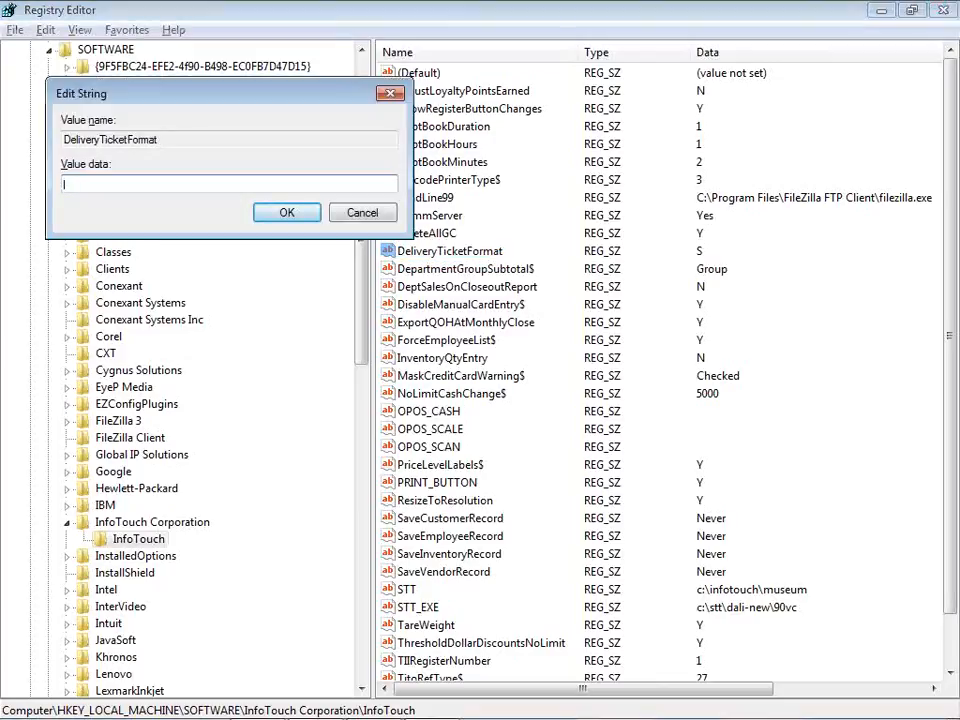
pyautogui.write('a')
pyautogui.press('BackSpace')
pyautogui.write('A')
pyautogui.press('Return')
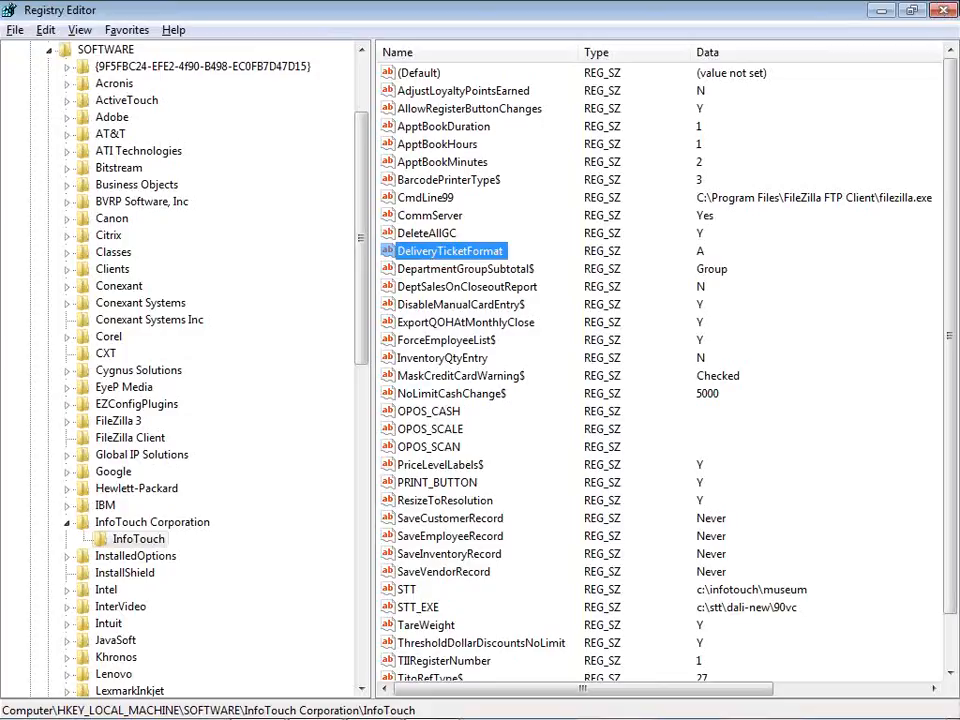
pyautogui.click(940, 11)
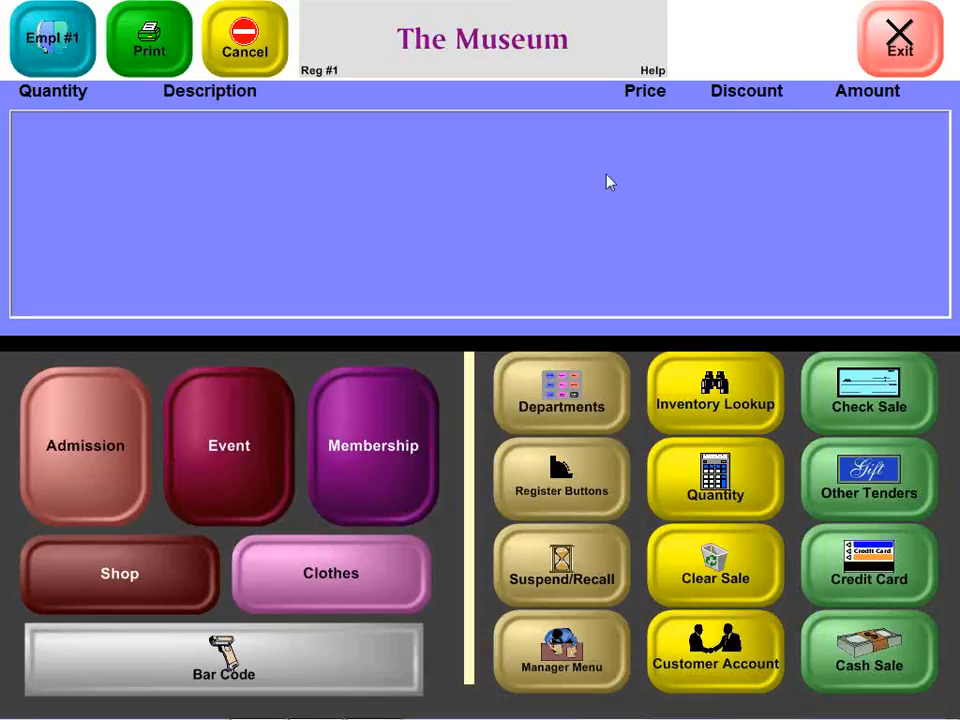